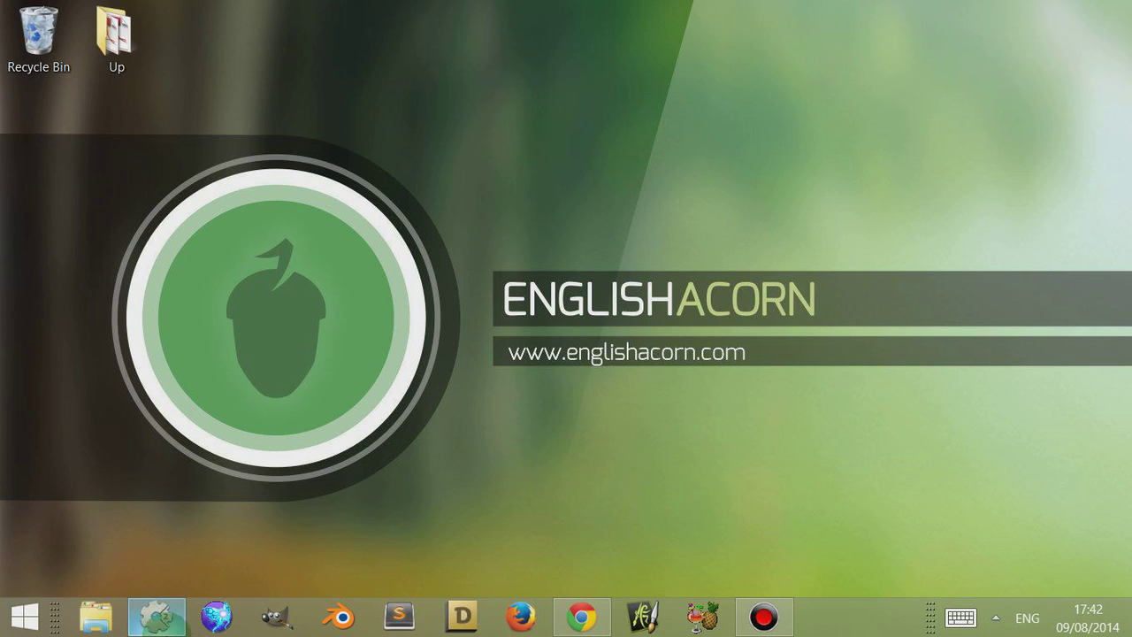
- Bring Construct 2 to the front and close the Start page
mouse_move(156, 616)
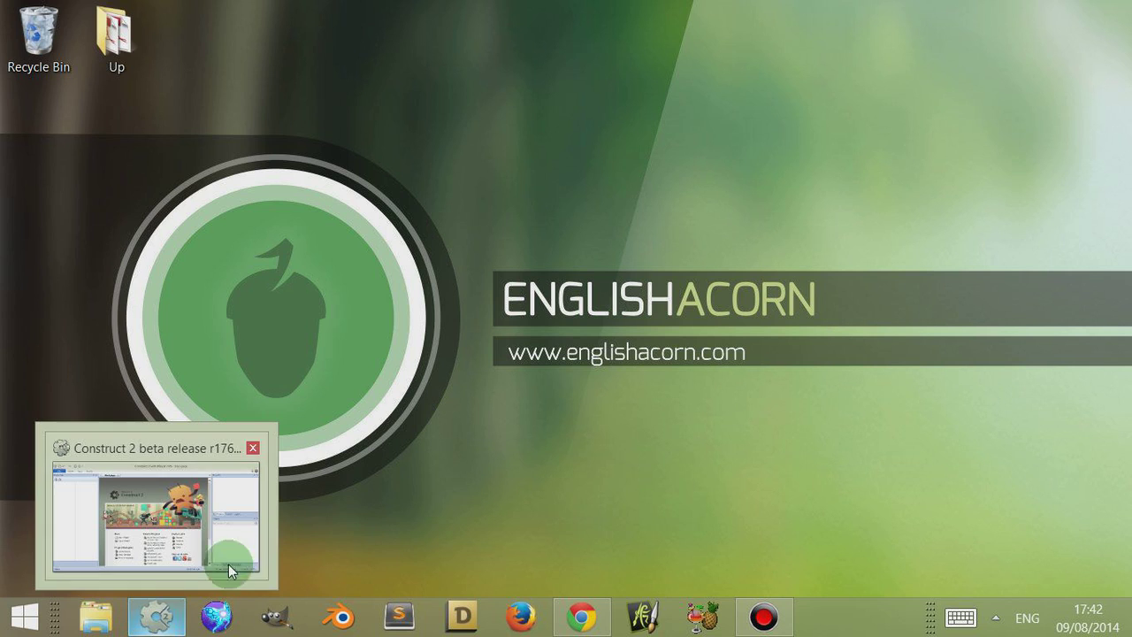
left_click(168, 611)
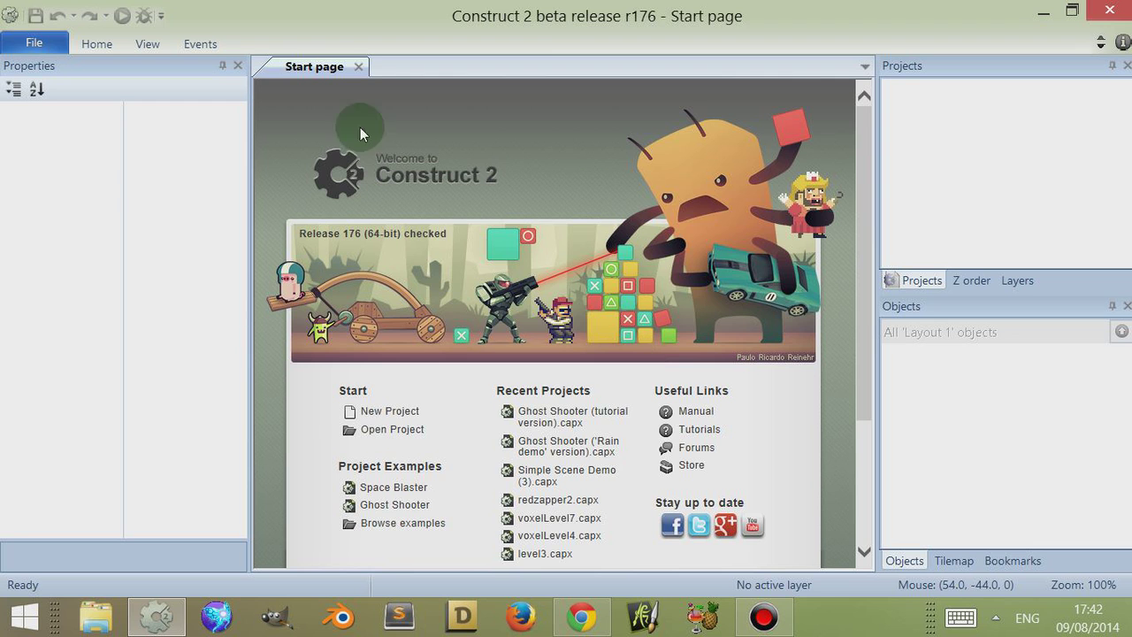
left_click(358, 67)
- Search the new-project templates for 'blend' and open Example: Blend modes
left_click(43, 42)
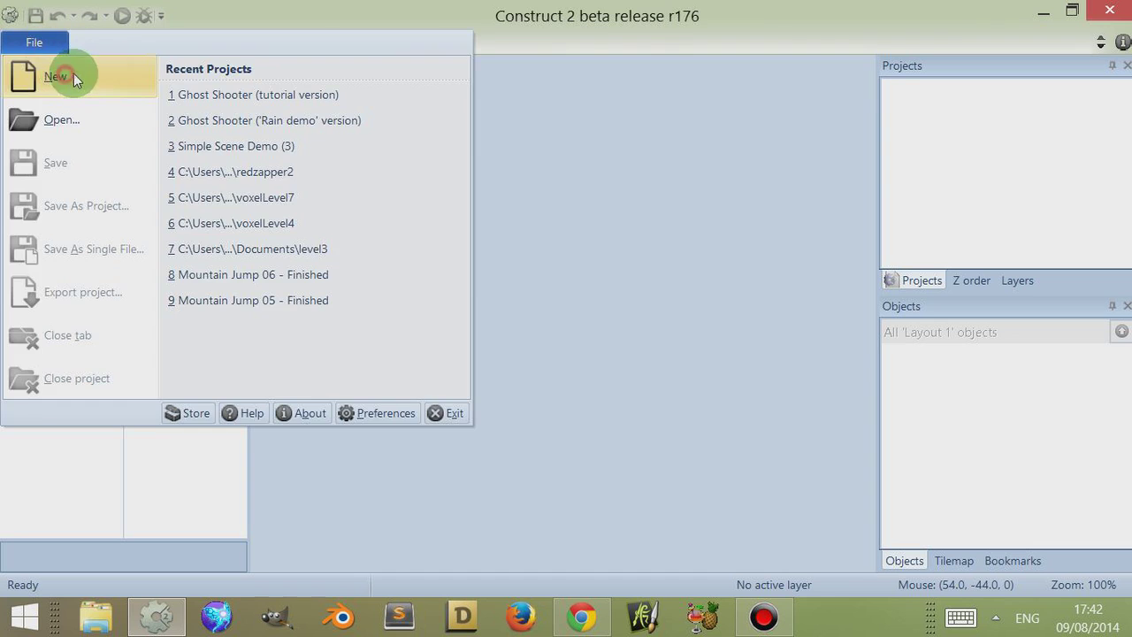
left_click(70, 76)
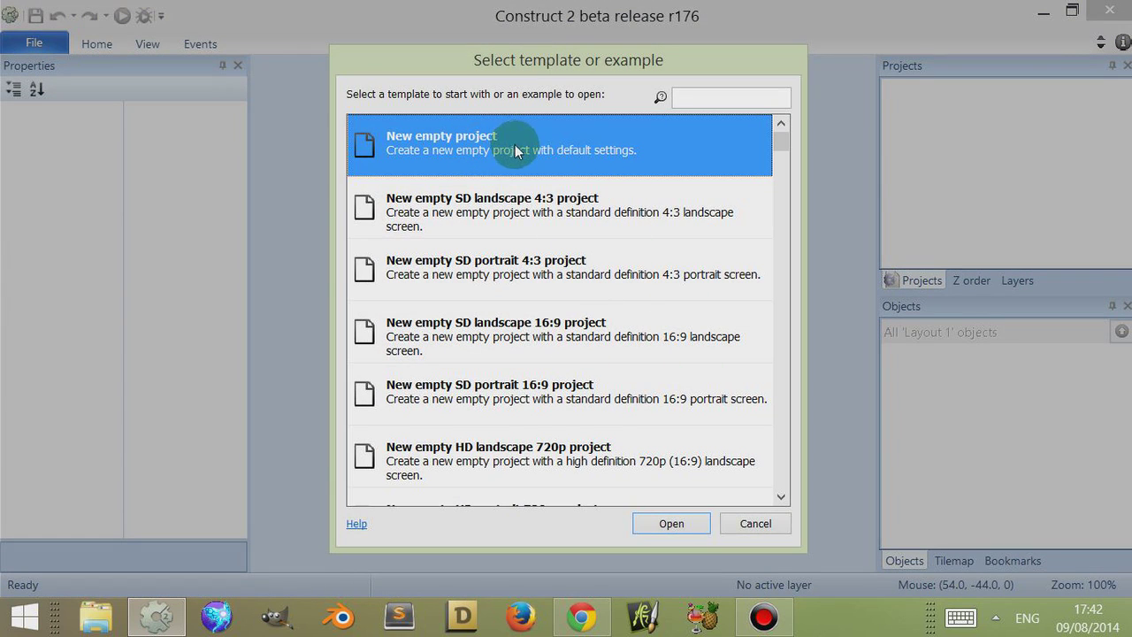
left_click(720, 100)
left_click(752, 524)
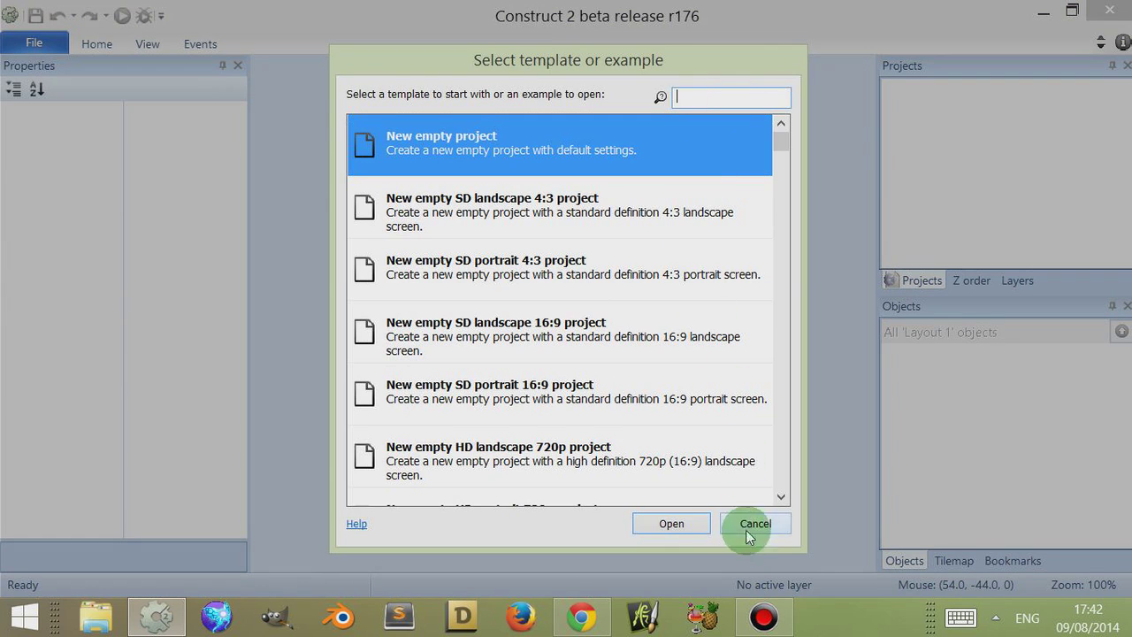
left_click(35, 45)
left_click(54, 71)
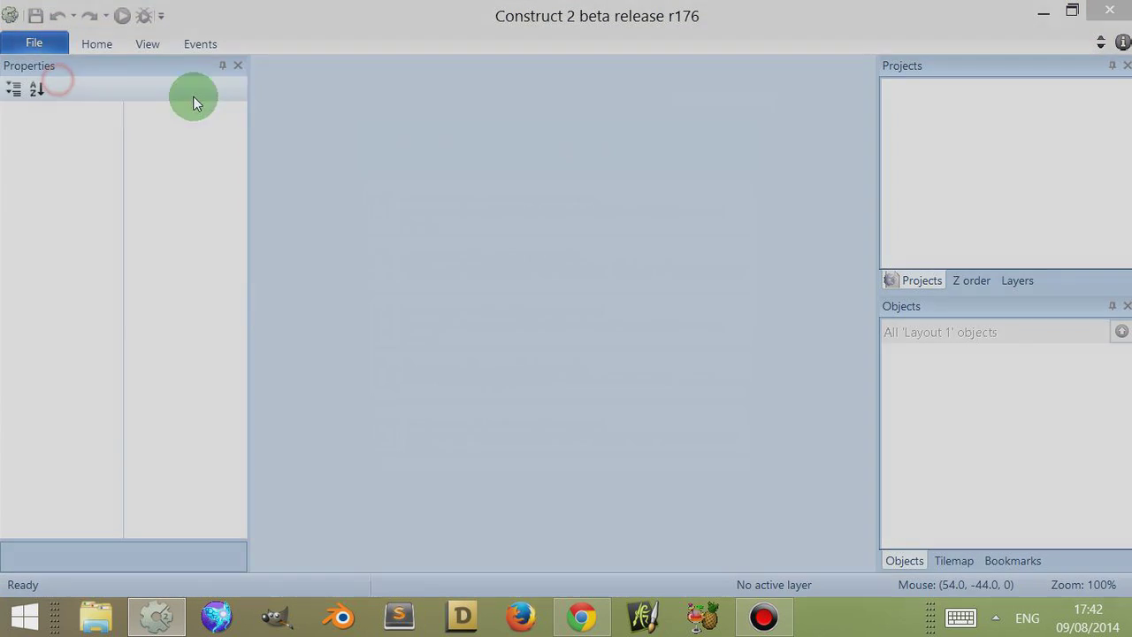
left_click(711, 95)
type("bl")
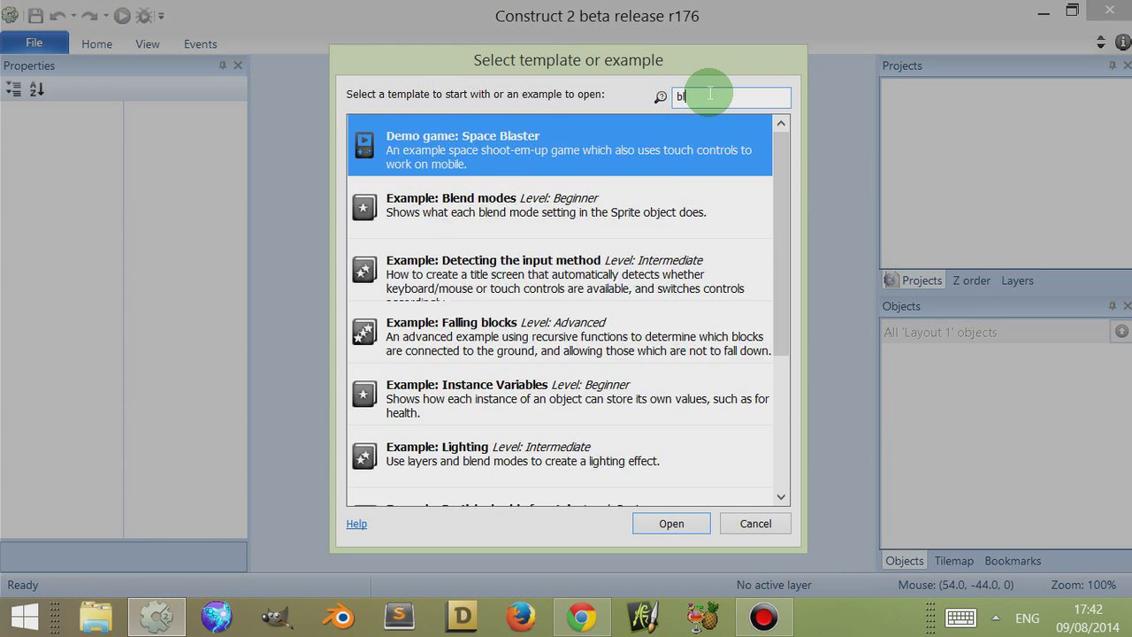
type("end")
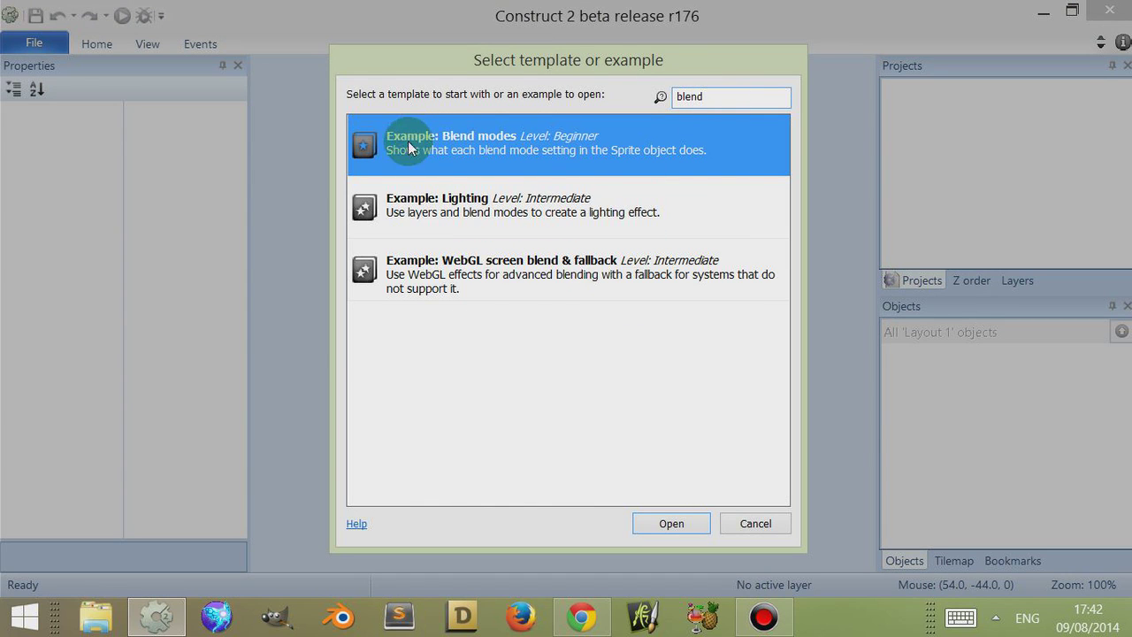
double_click(468, 144)
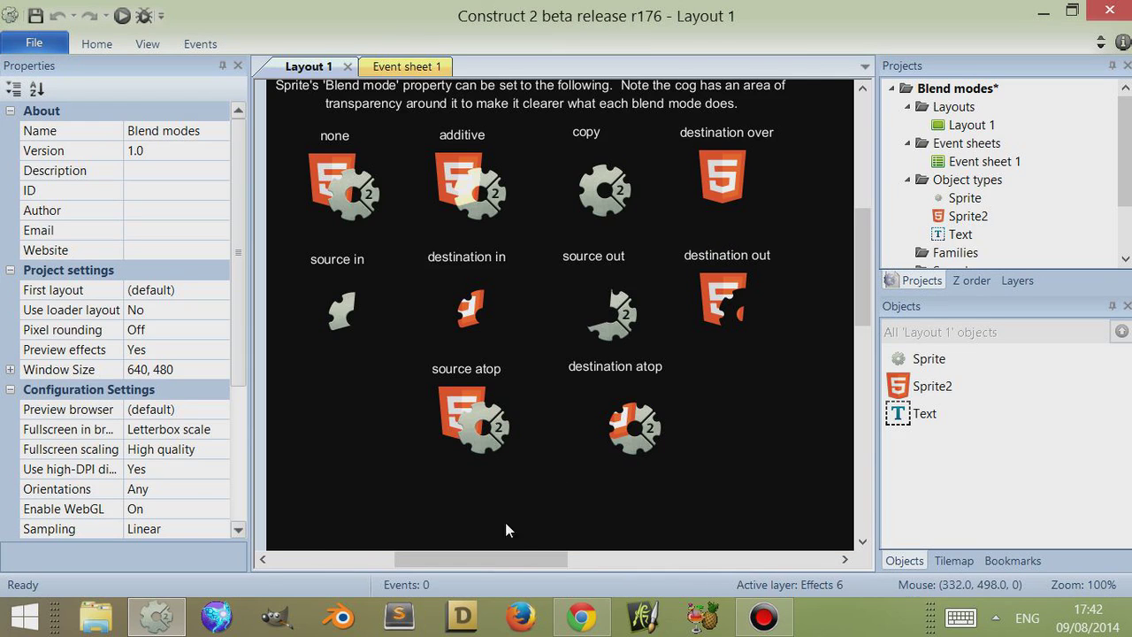
- Preview the Blend modes layout in the browser with Run layout
left_click_drag(509, 559, 492, 559)
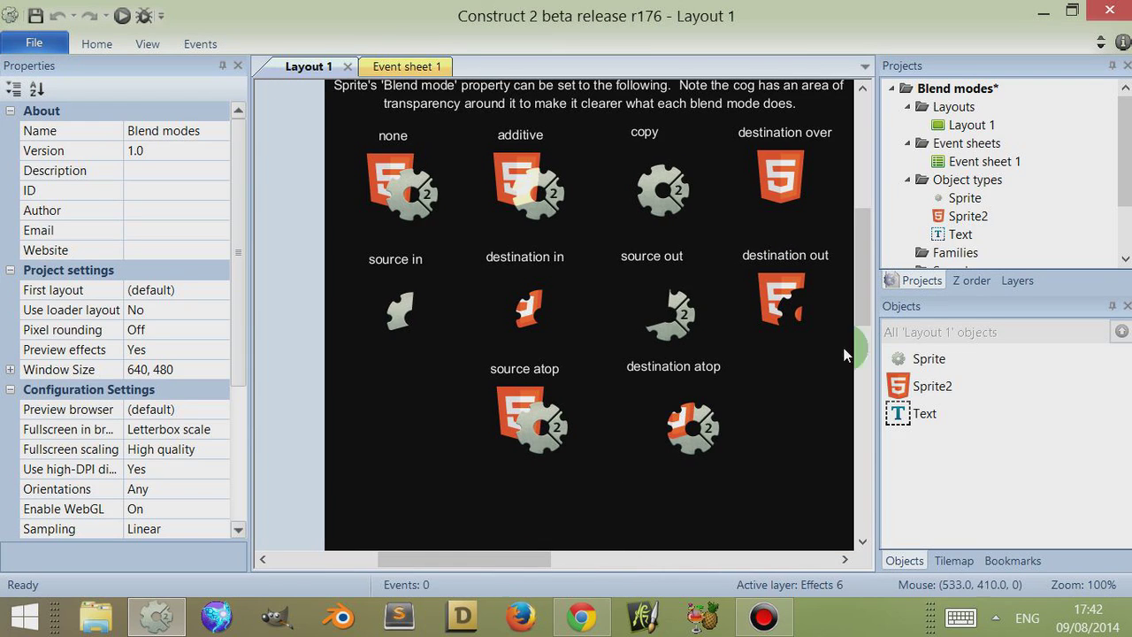
mouse_move(861, 304)
left_mouse_down()
mouse_move(863, 278)
mouse_move(864, 296)
left_mouse_up()
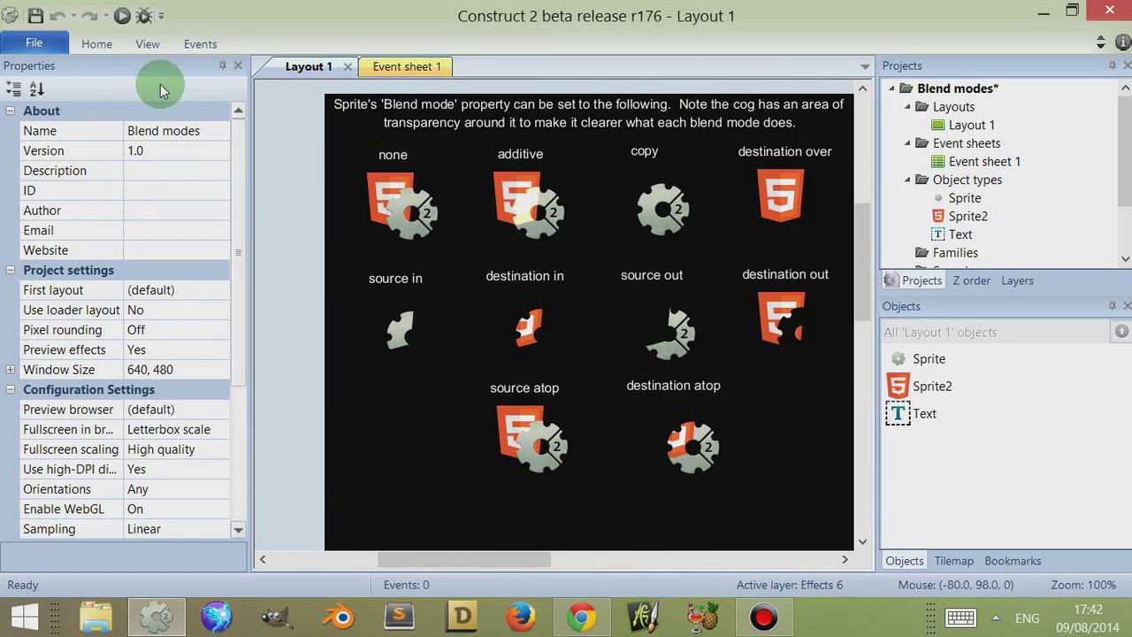
left_click(122, 15)
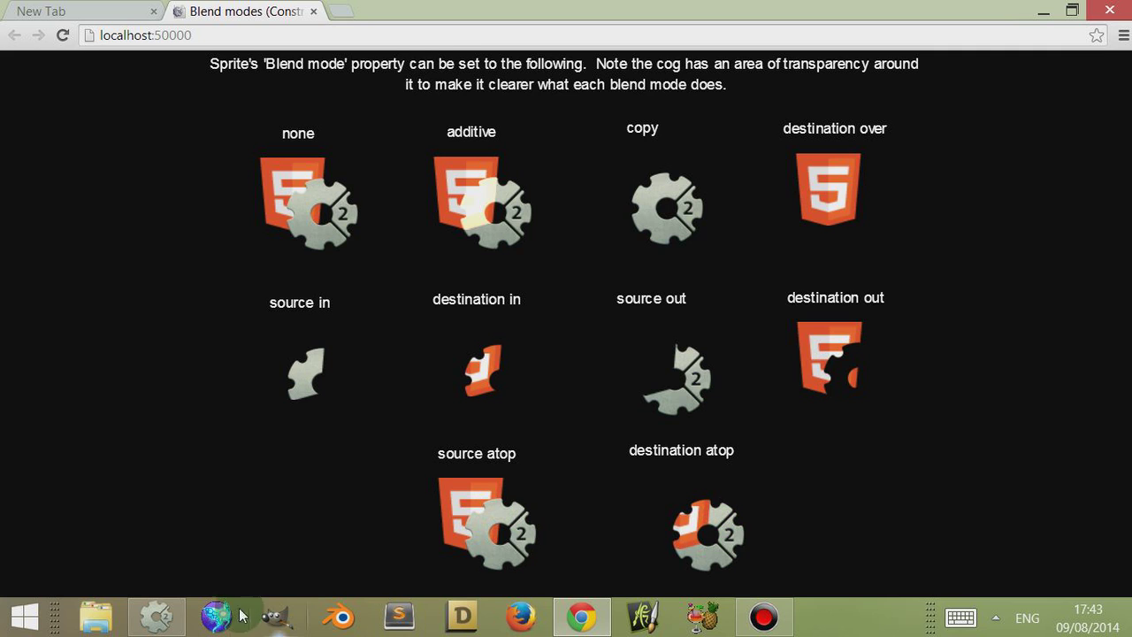
- Back in the Blend modes project, collapse and re-expand the Projects tree and select Layout 1
left_click(156, 617)
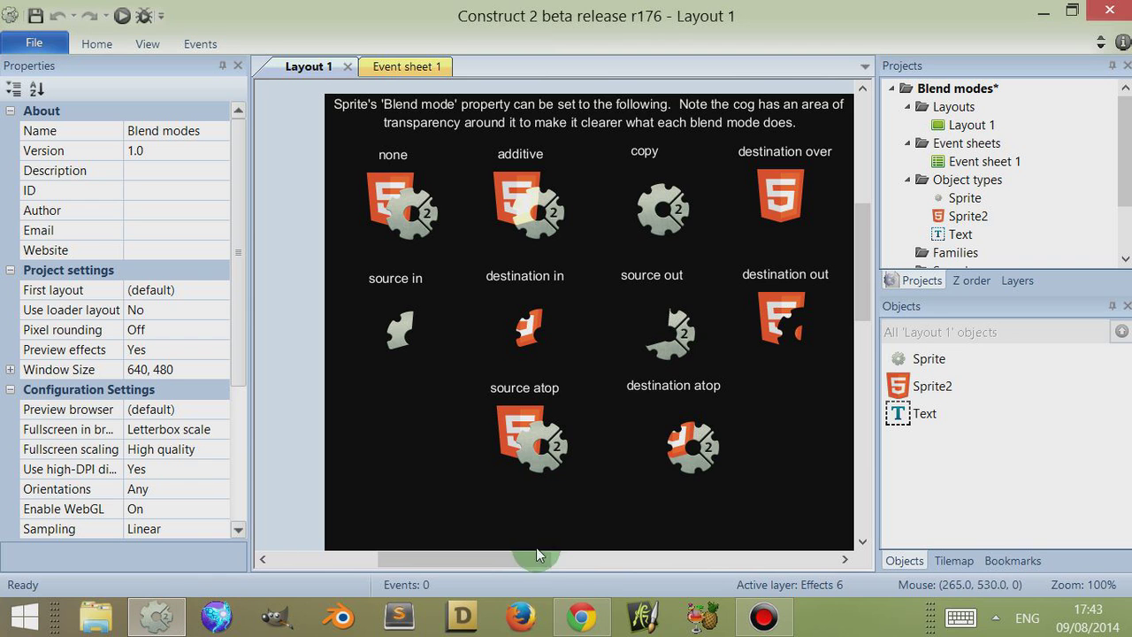
left_click_drag(487, 558, 503, 556)
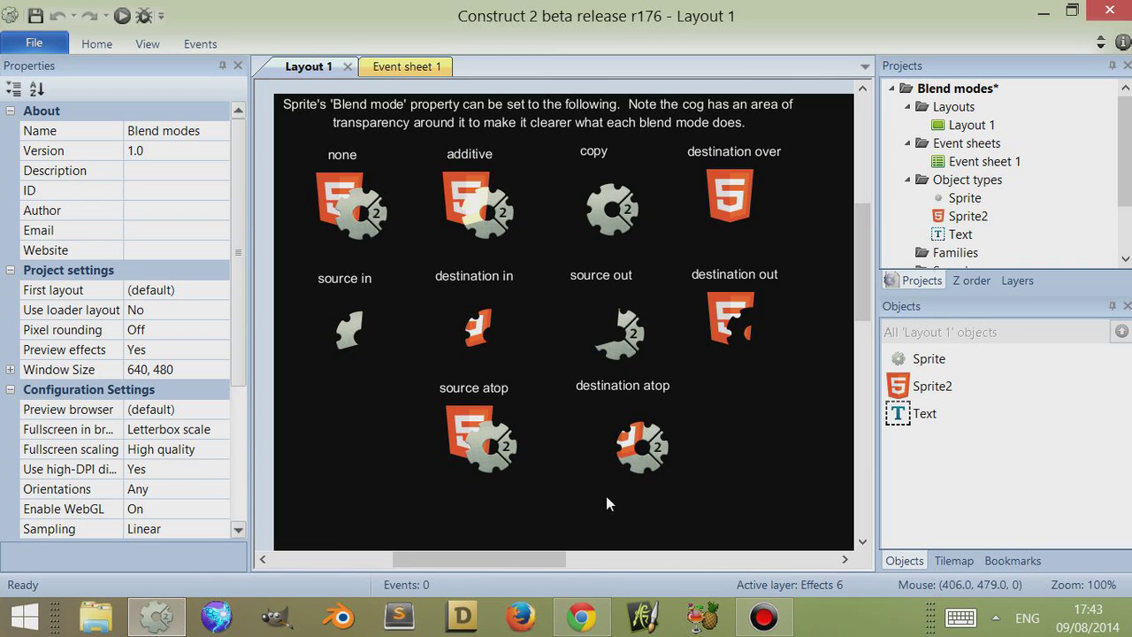
mouse_move(502, 552)
left_mouse_down()
mouse_move(475, 559)
mouse_move(491, 558)
left_mouse_up()
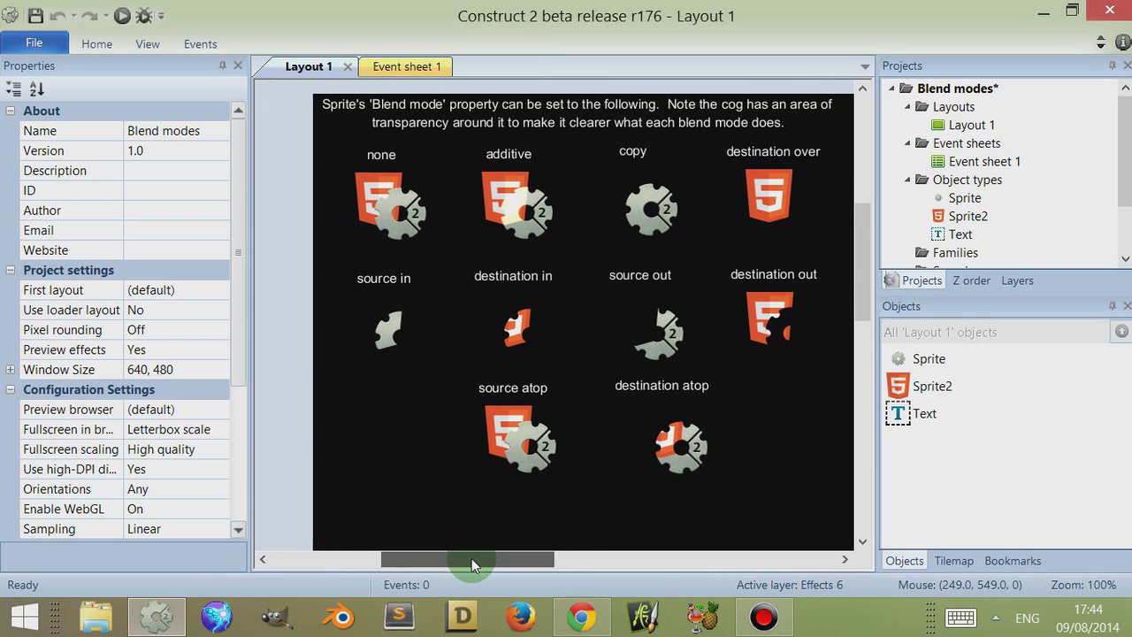
mouse_move(860, 284)
left_mouse_down()
mouse_move(867, 273)
mouse_move(867, 288)
left_mouse_up()
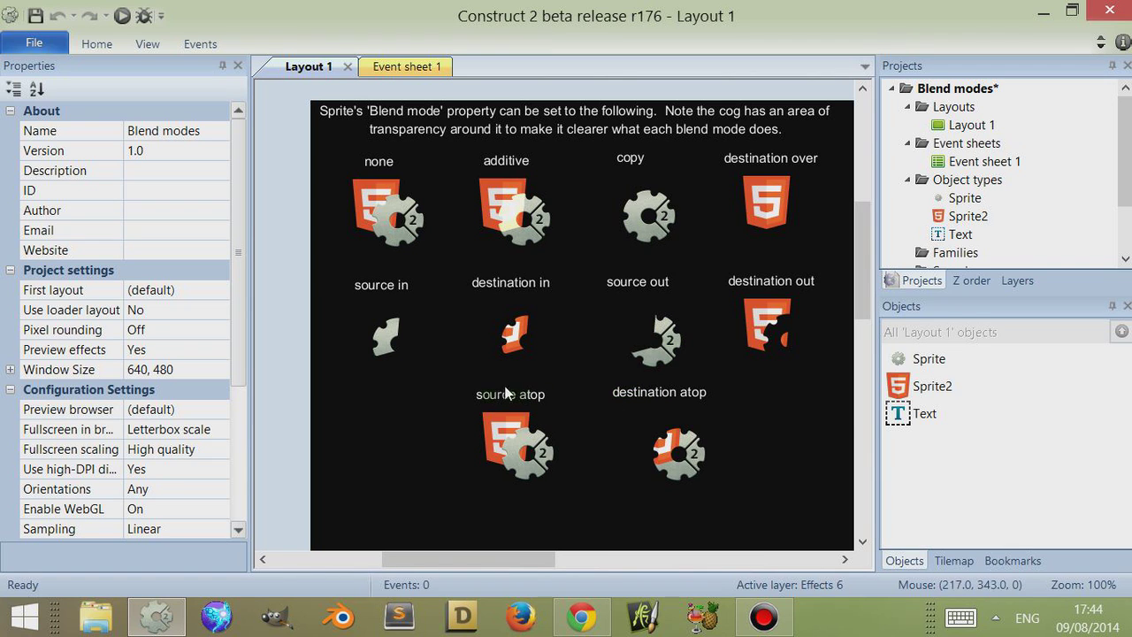
left_click(892, 89)
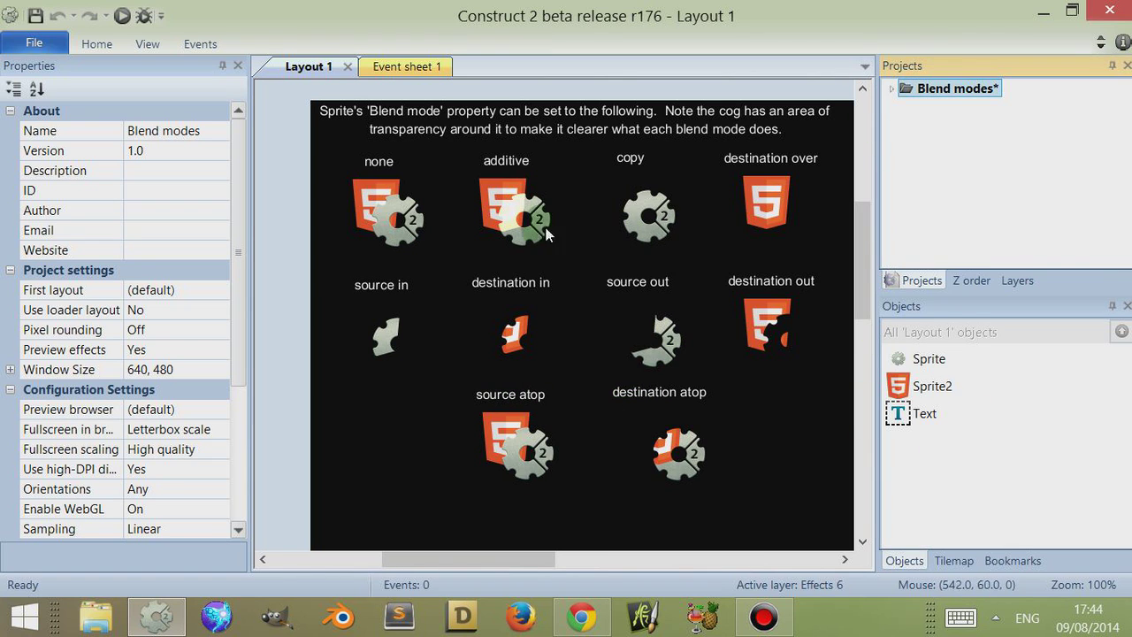
left_click(280, 265)
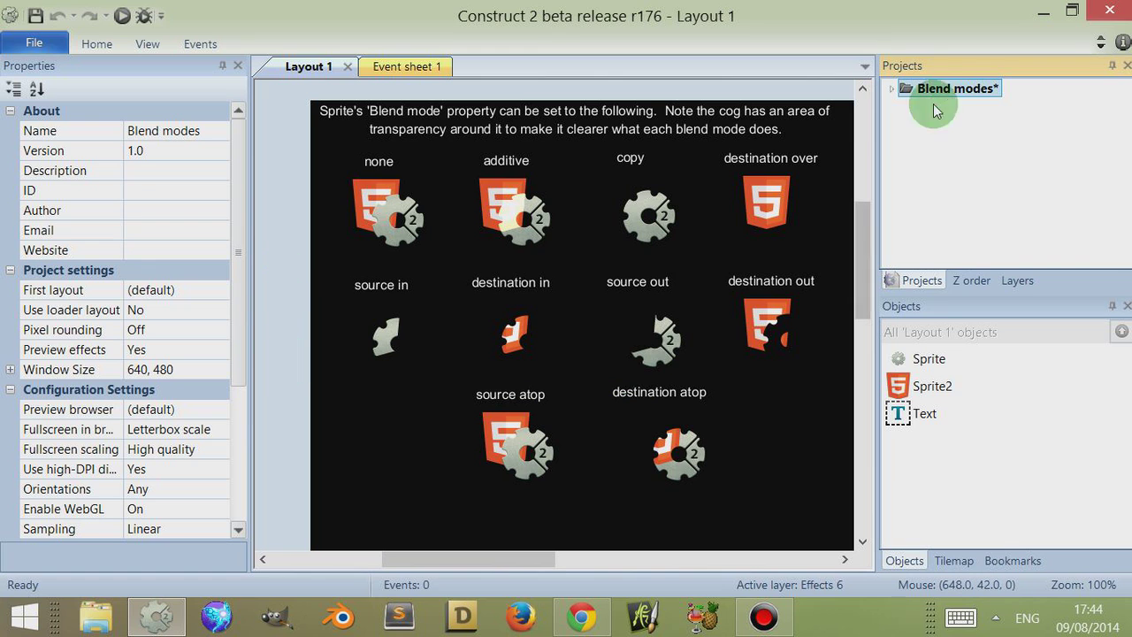
left_click(895, 88)
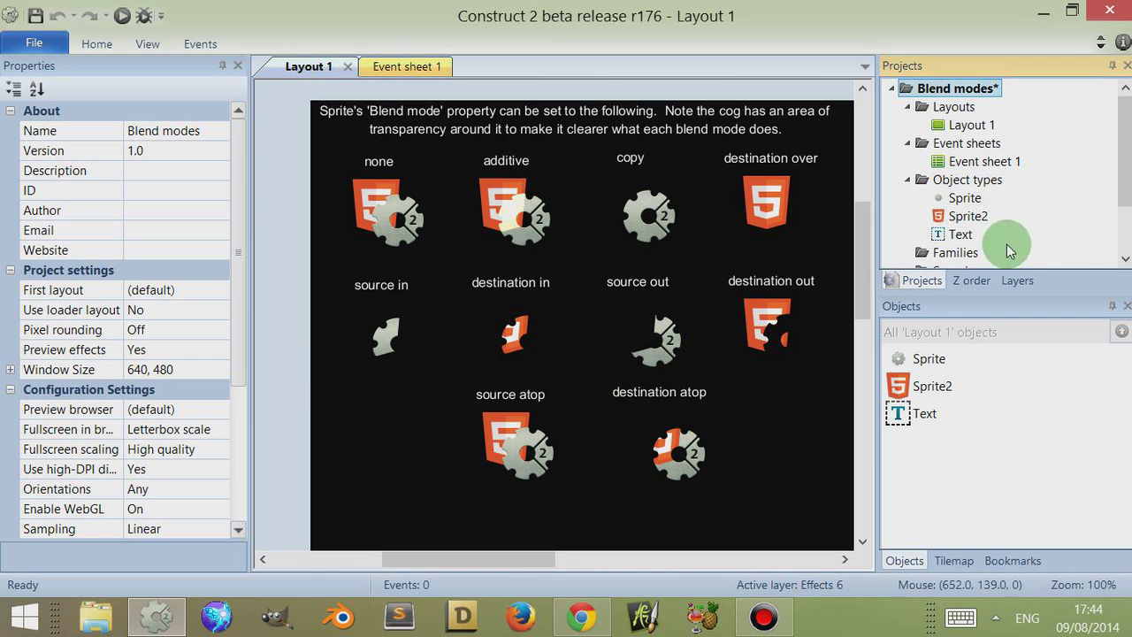
left_click(956, 128)
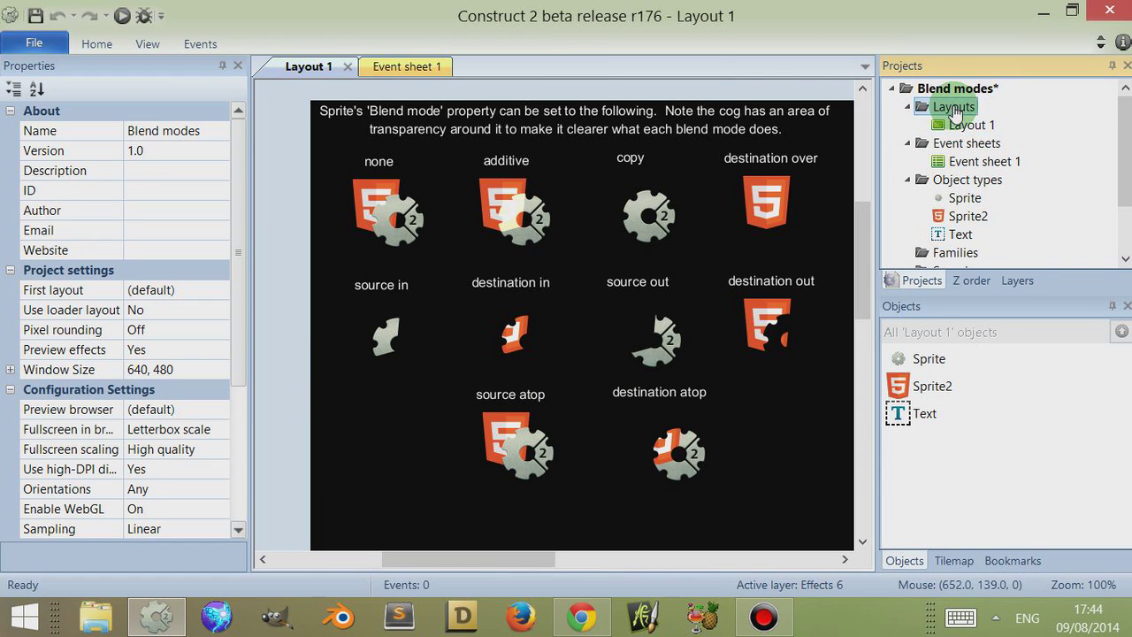
- Add a new Layout 2 to the project without an event sheet
right_click(952, 108)
left_click(993, 115)
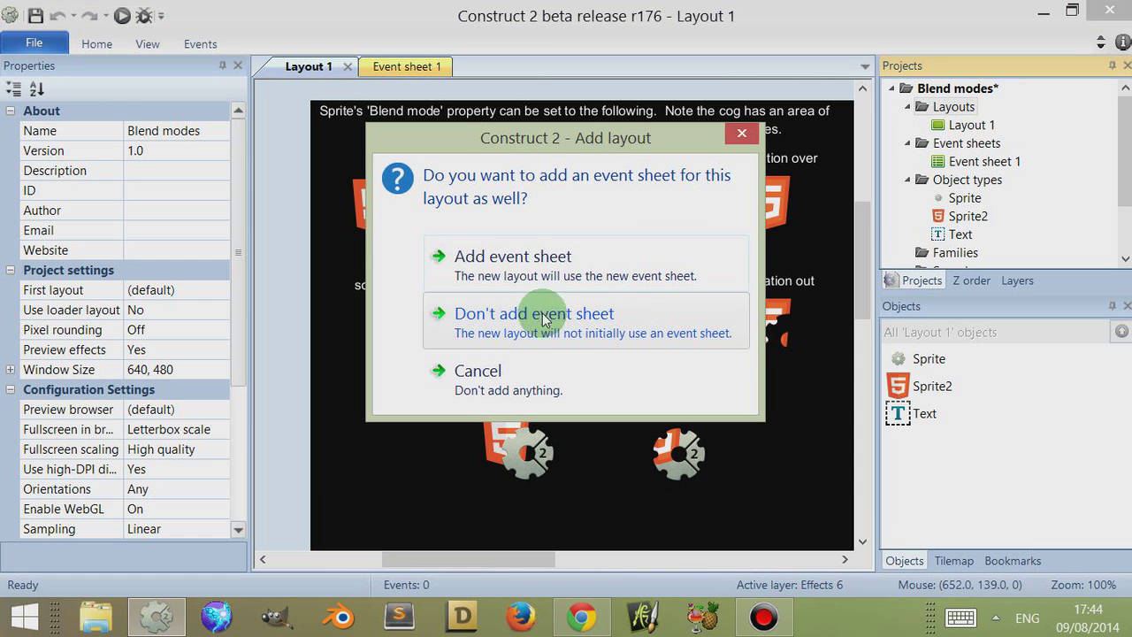
left_click(547, 315)
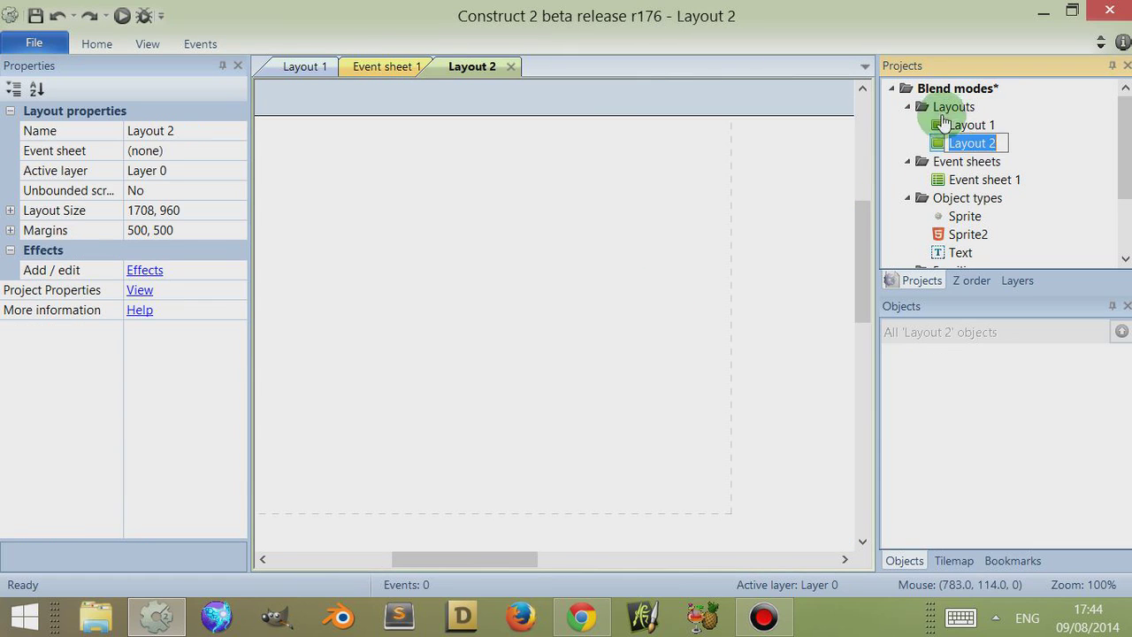
left_click(409, 67)
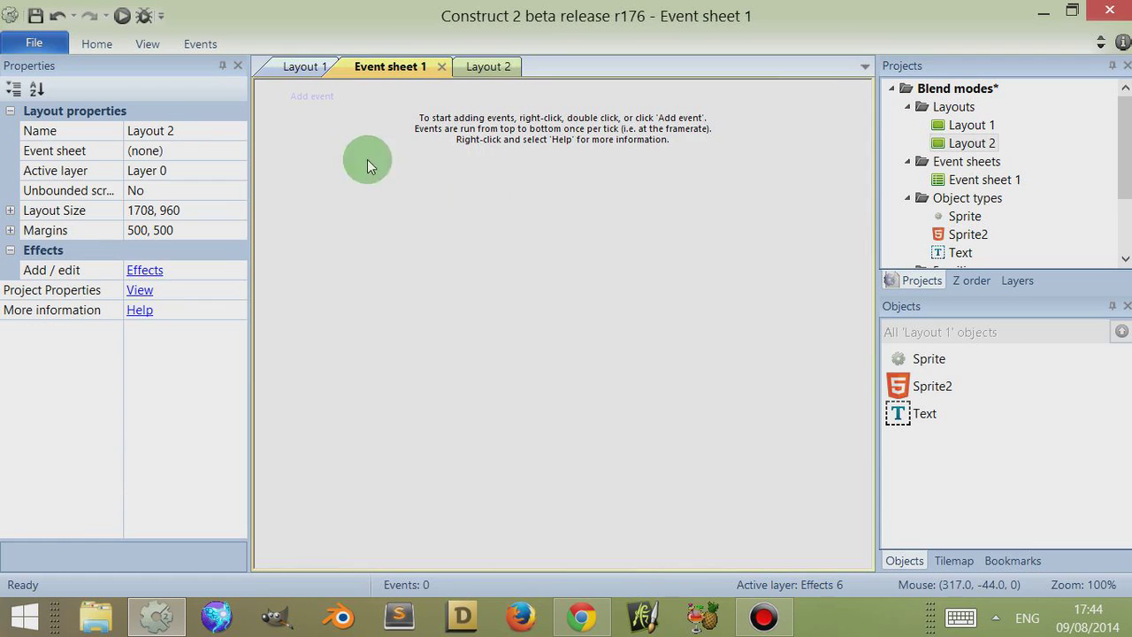
left_click(305, 71)
left_click(492, 69)
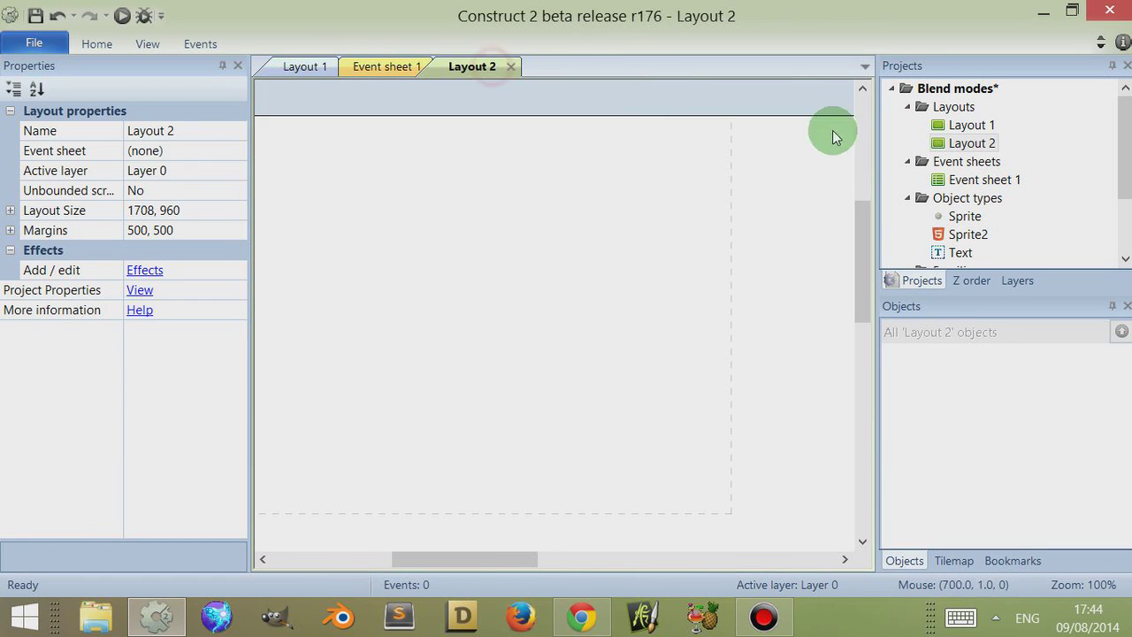
left_click(973, 146)
left_click(693, 406)
left_click_drag(492, 555, 465, 557)
left_click(971, 144)
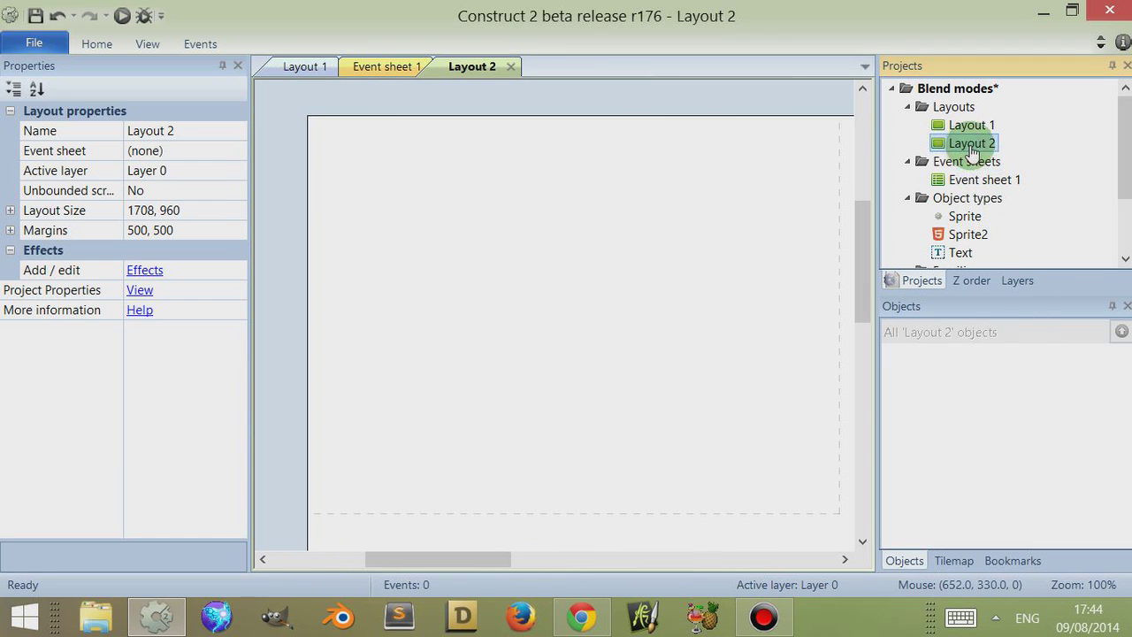
- Add Layer 1 to Layout 2 and set its Force own texture to Yes
left_click(1016, 281)
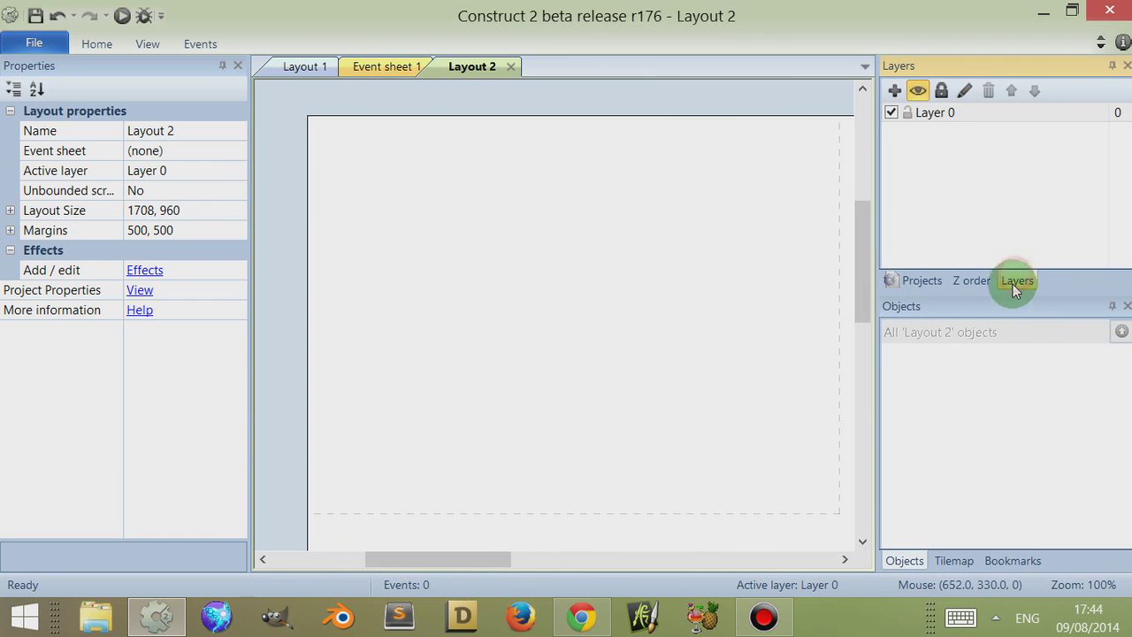
left_click(894, 90)
left_click(931, 121)
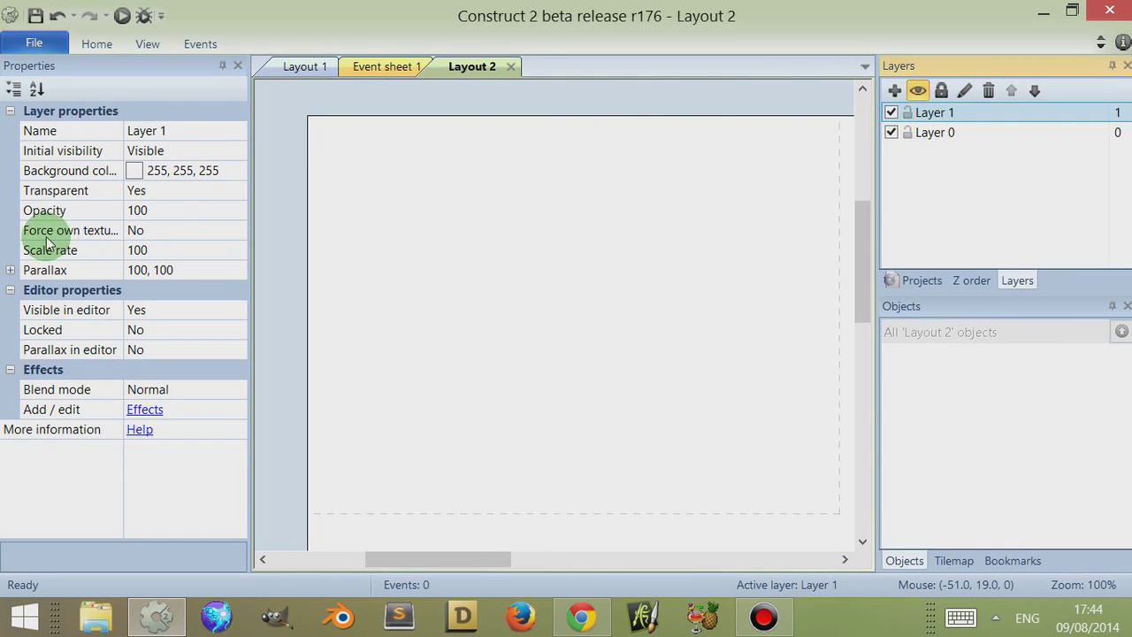
left_click(147, 230)
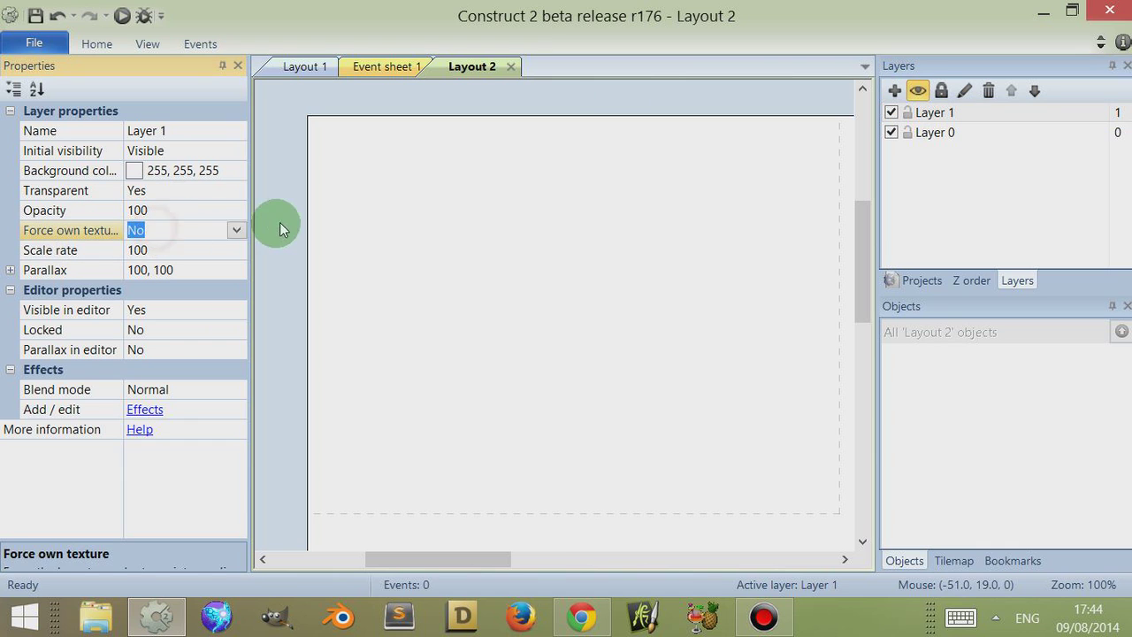
left_click(236, 229)
left_click(183, 251)
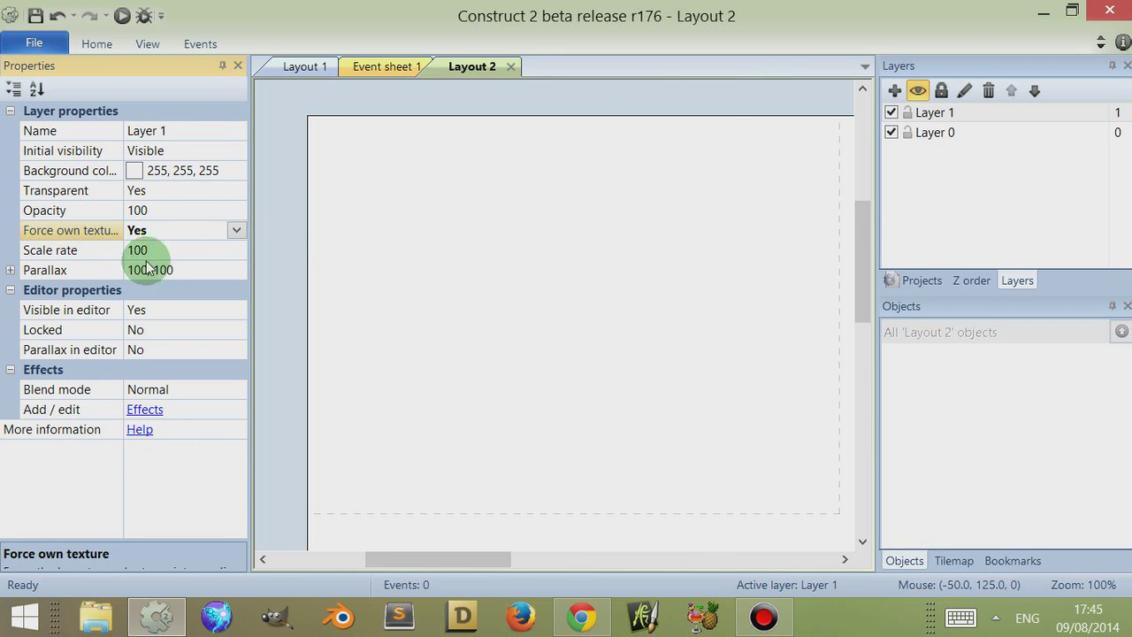
left_click(317, 236)
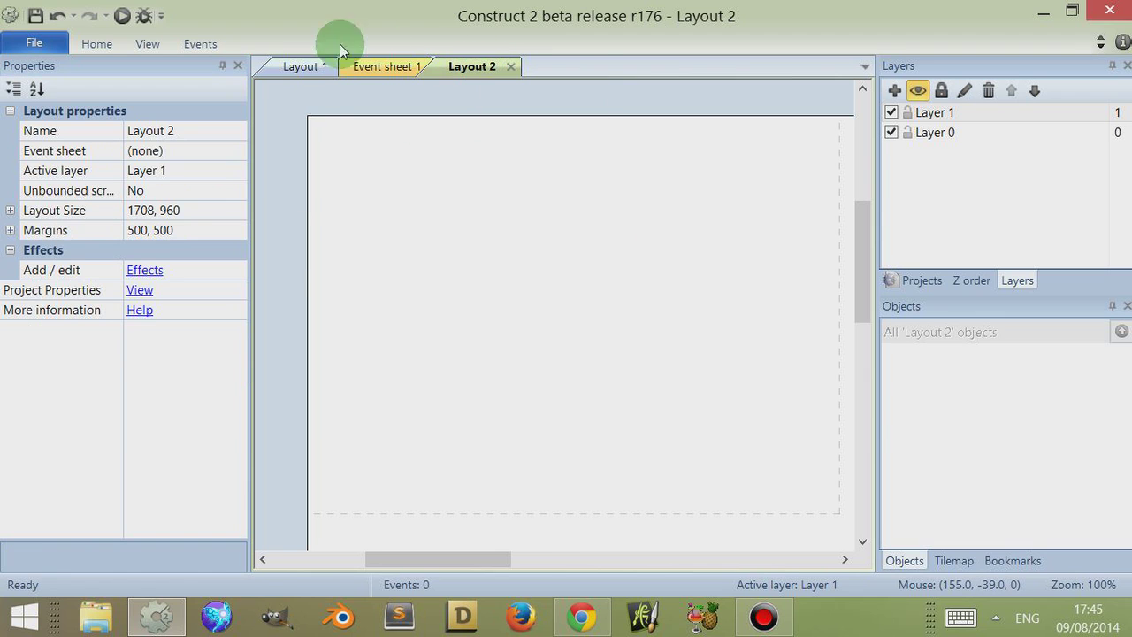
left_click(301, 66)
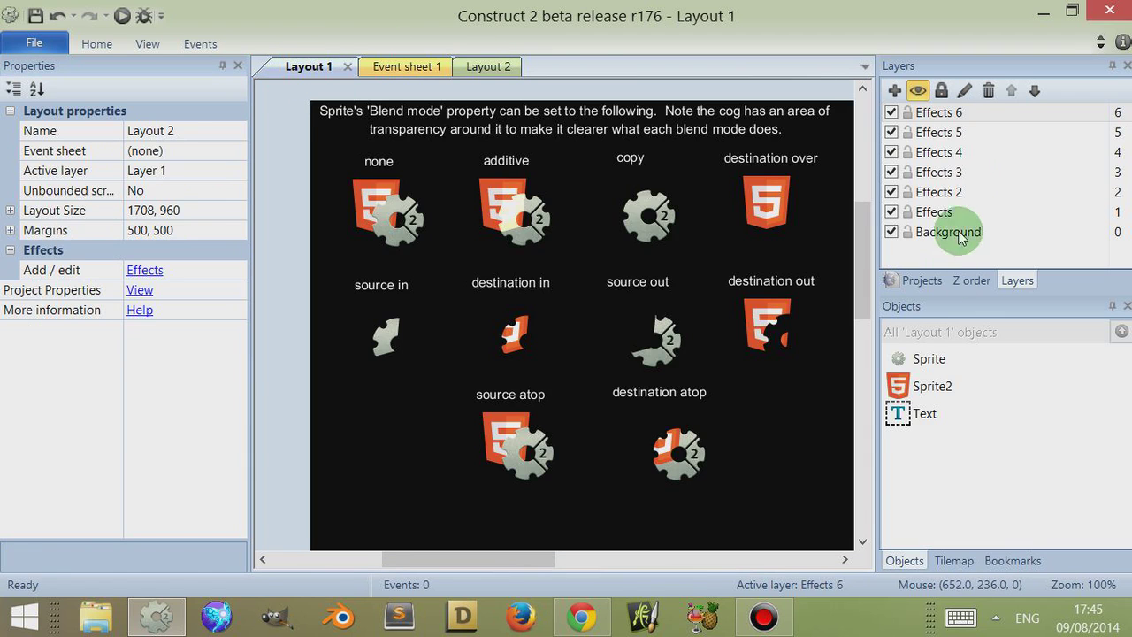
left_click(939, 112)
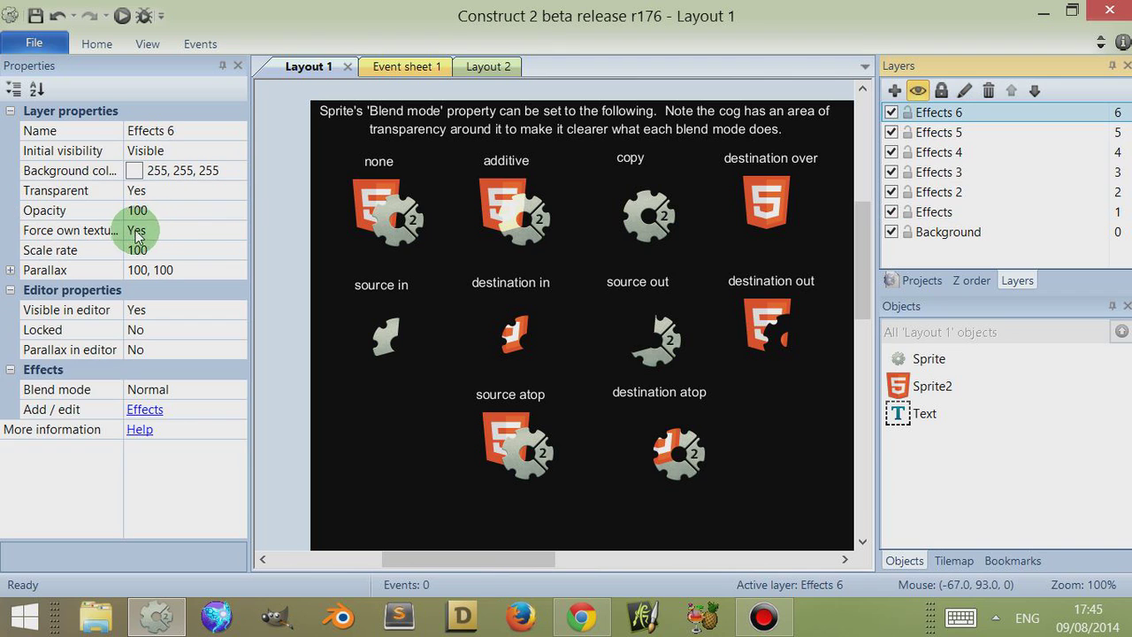
left_click(891, 112)
left_click(892, 112)
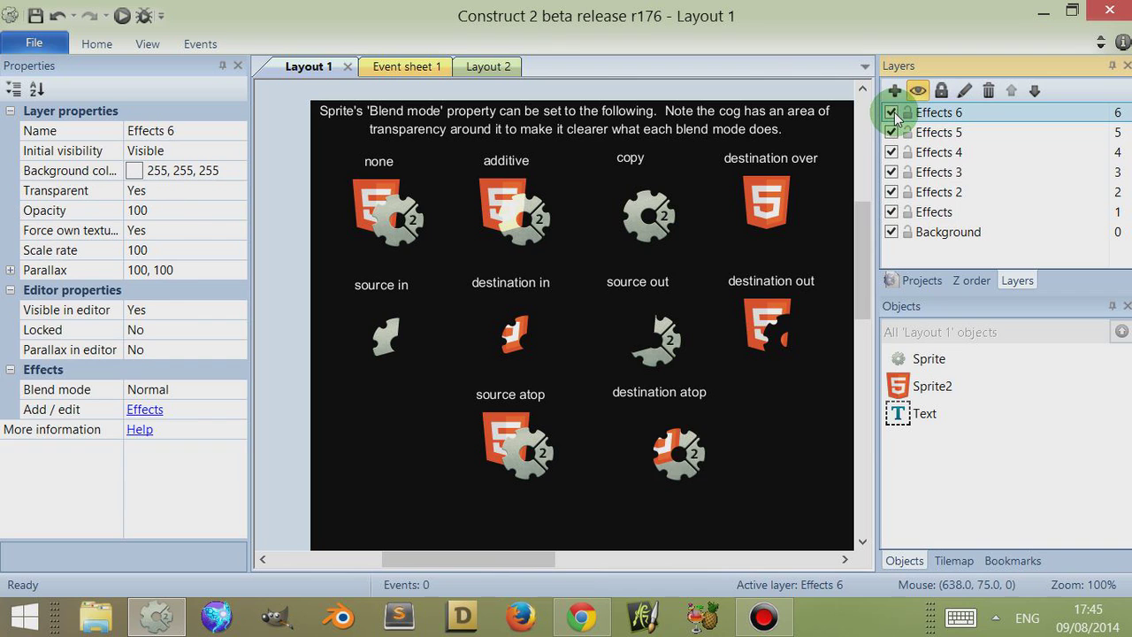
left_click(892, 113)
left_click(892, 113)
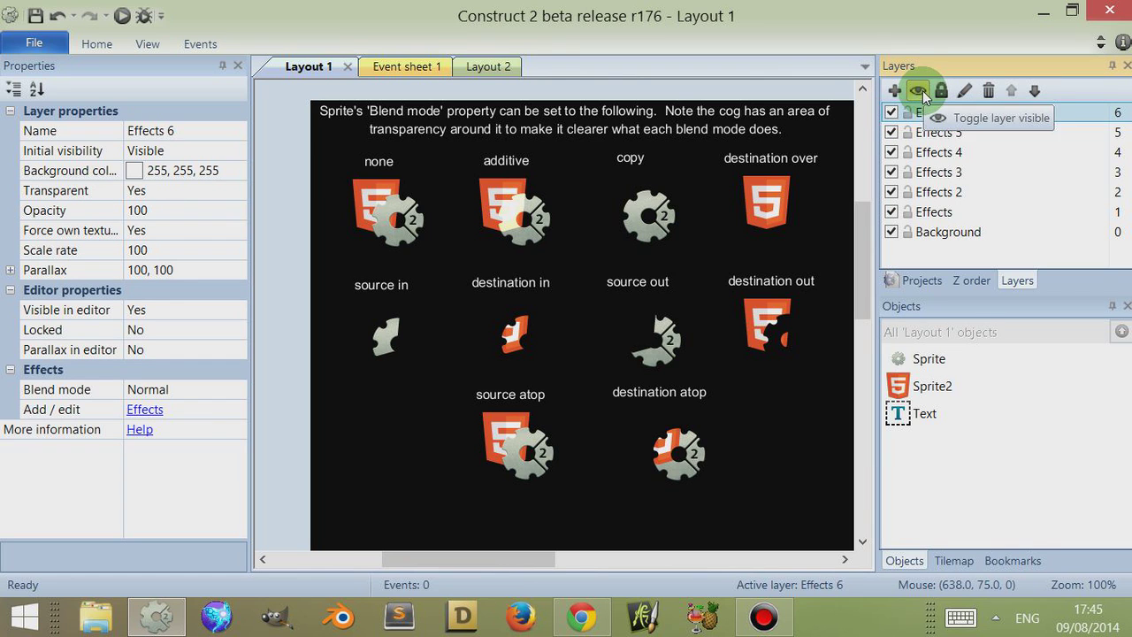
left_click(892, 112)
left_click(891, 112)
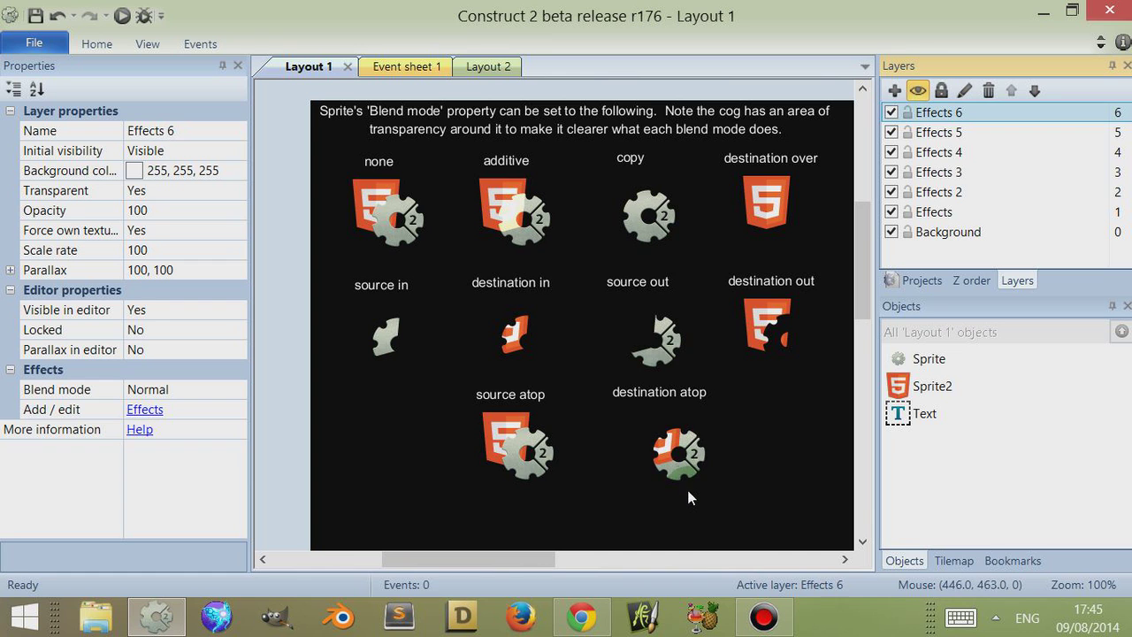
left_click_drag(681, 470, 674, 466)
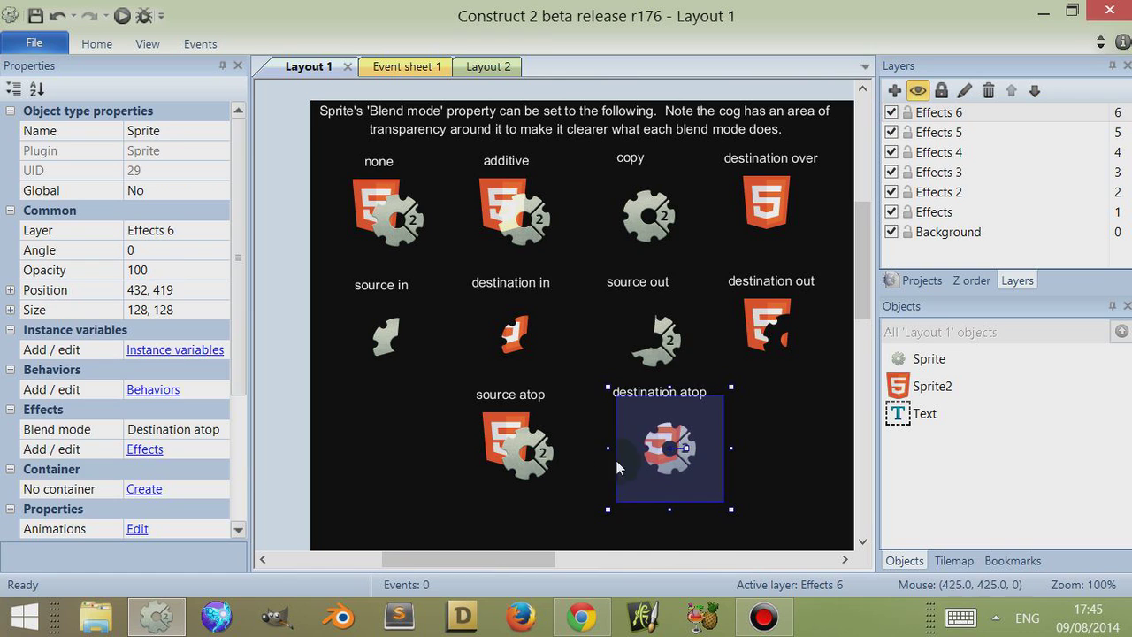
left_click(245, 448)
left_click_drag(681, 466, 651, 435)
left_click(651, 435)
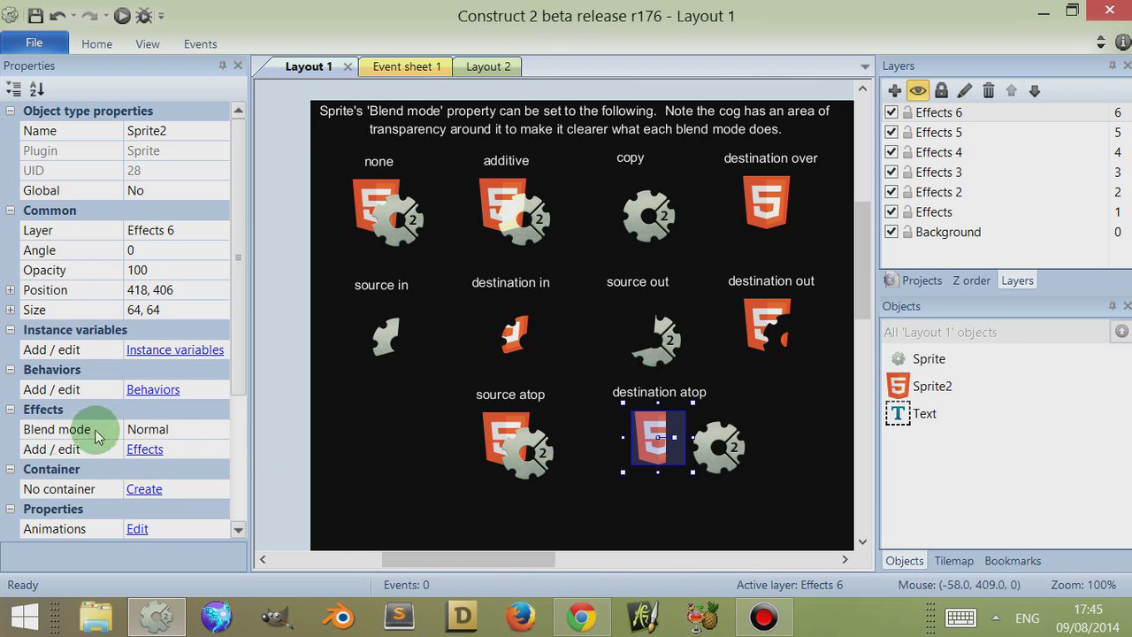
left_click(718, 447)
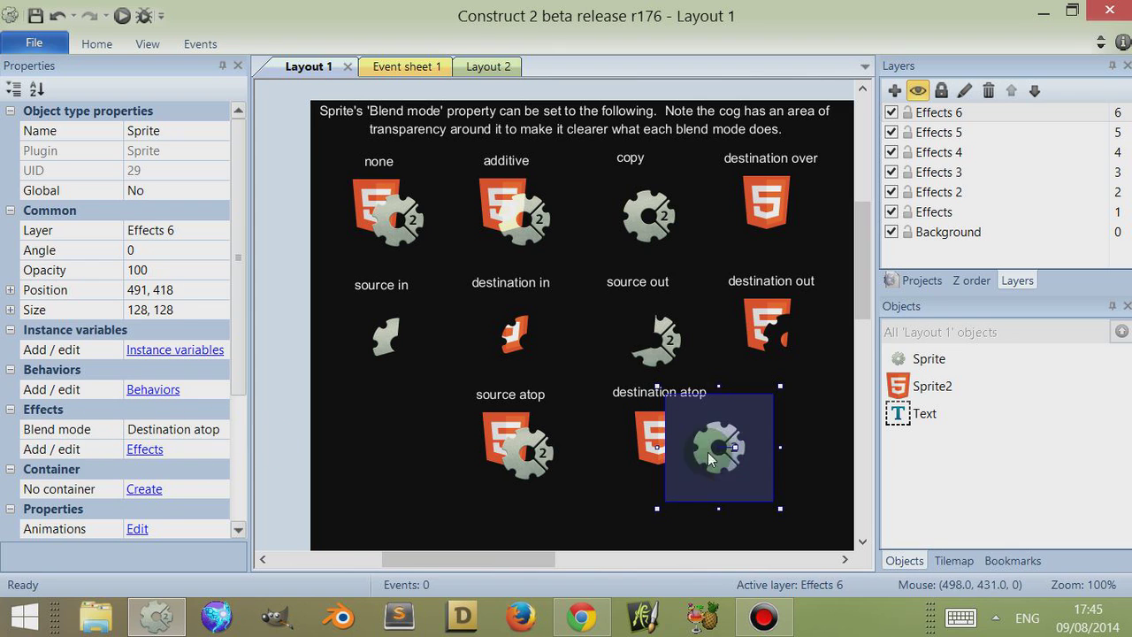
left_click_drag(710, 472, 688, 472)
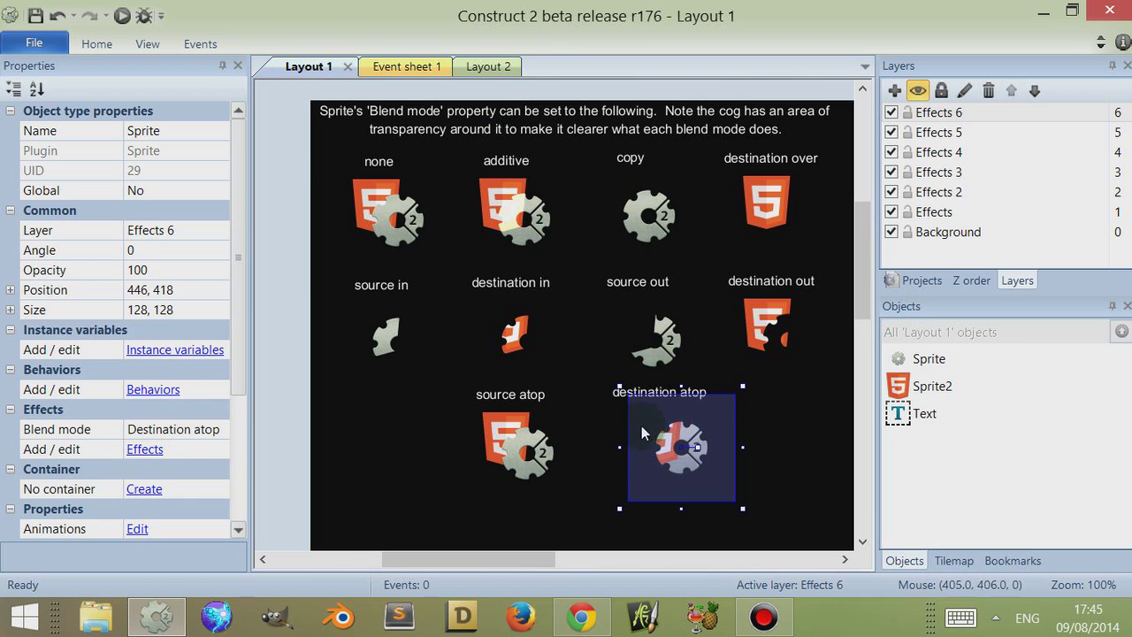
left_click(481, 69)
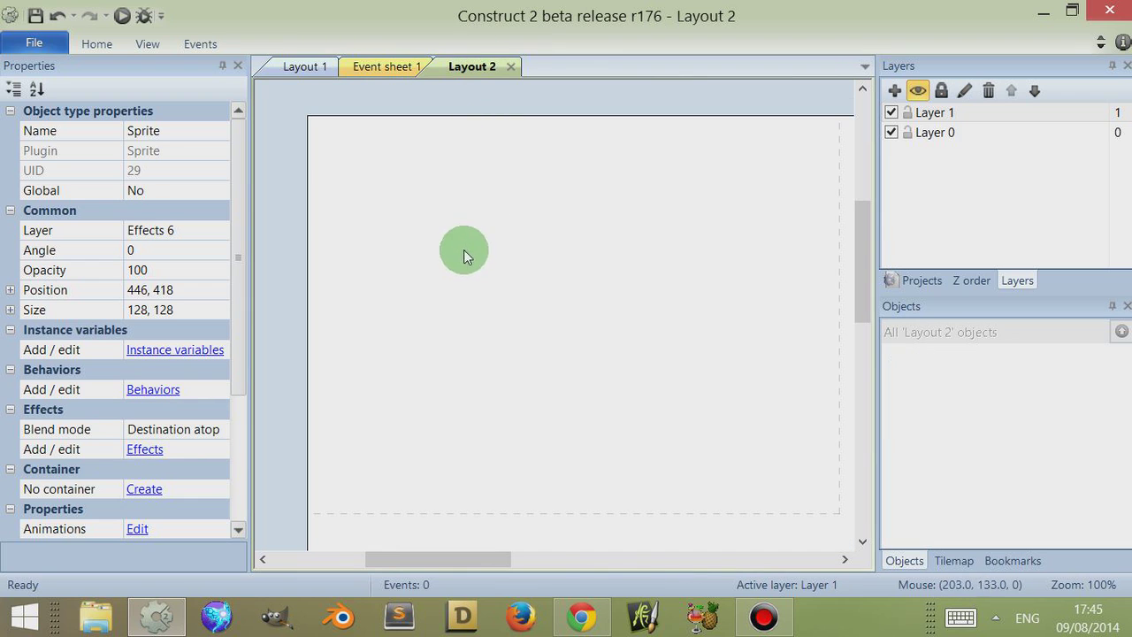
- Drag Sprite2 (HTML5 icon) and Sprite (cog) from the Projects tree into Layout 2
left_click(920, 280)
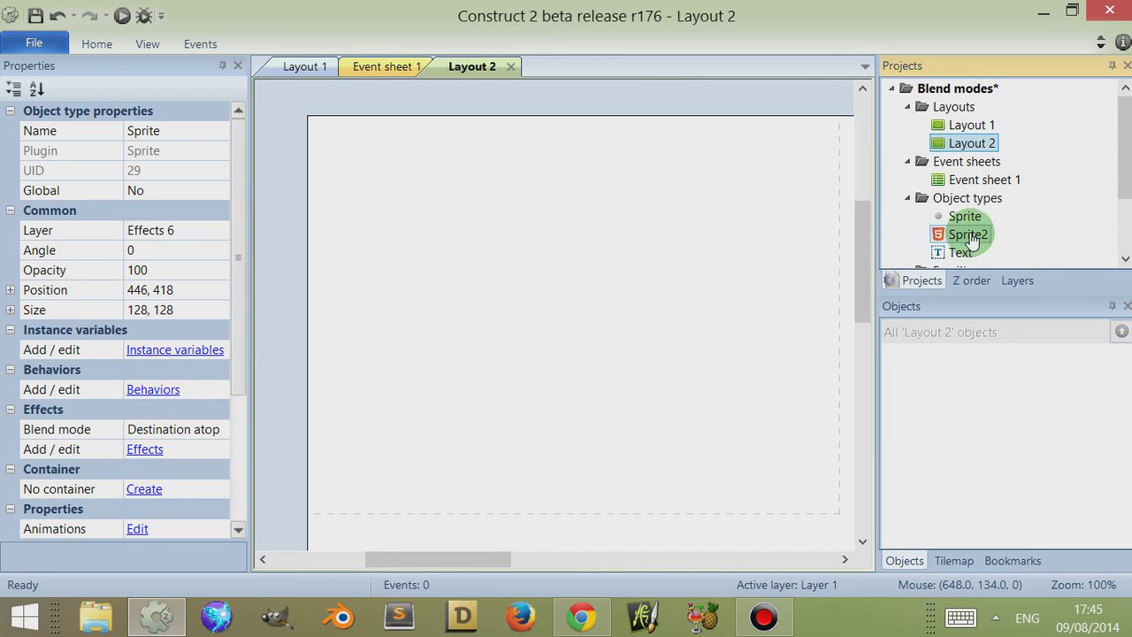
left_click_drag(966, 237, 378, 235)
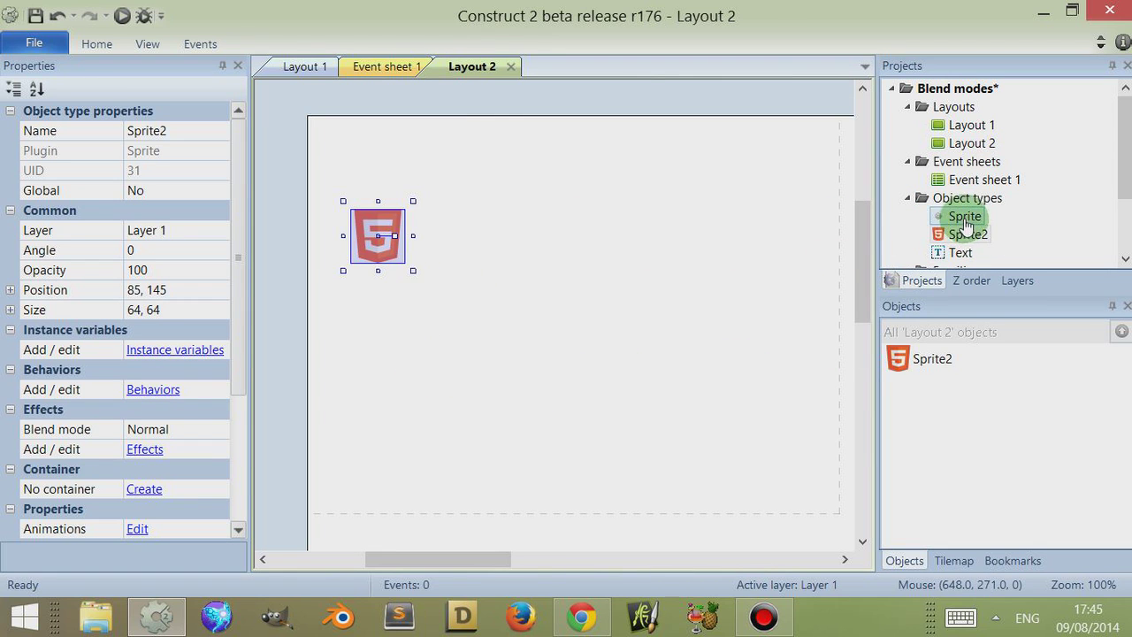
left_click_drag(969, 224, 477, 244)
left_click_drag(972, 241, 378, 246)
- Rename the HTML5 icon sprite to html
left_click(190, 131)
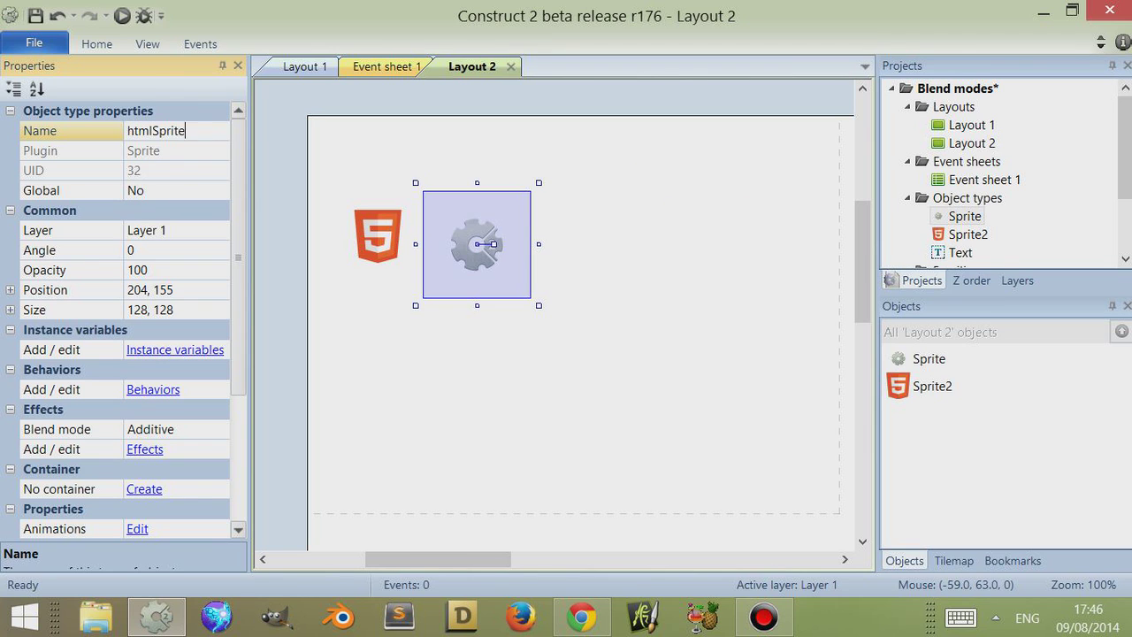
left_click(371, 349)
left_click(475, 258)
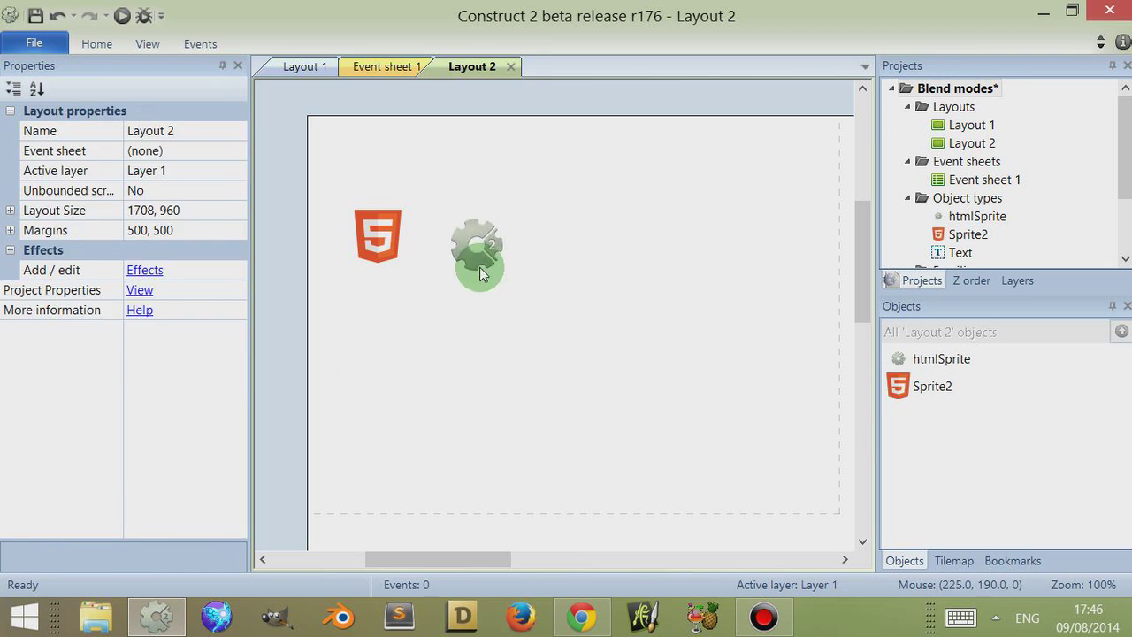
left_click(380, 240)
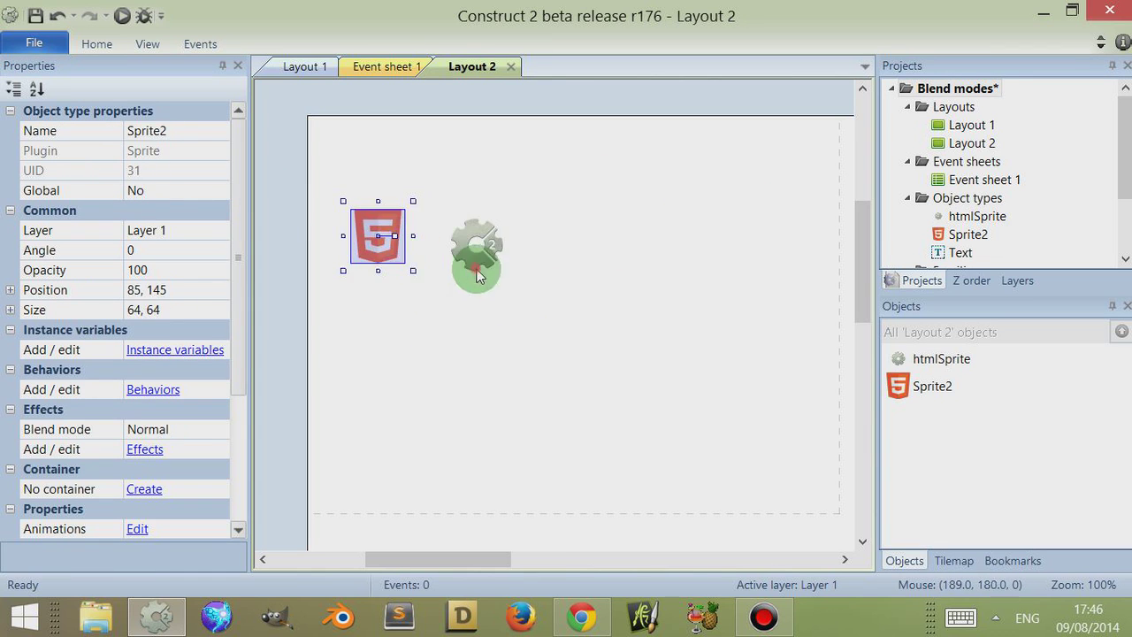
left_click(466, 257)
left_click(379, 236)
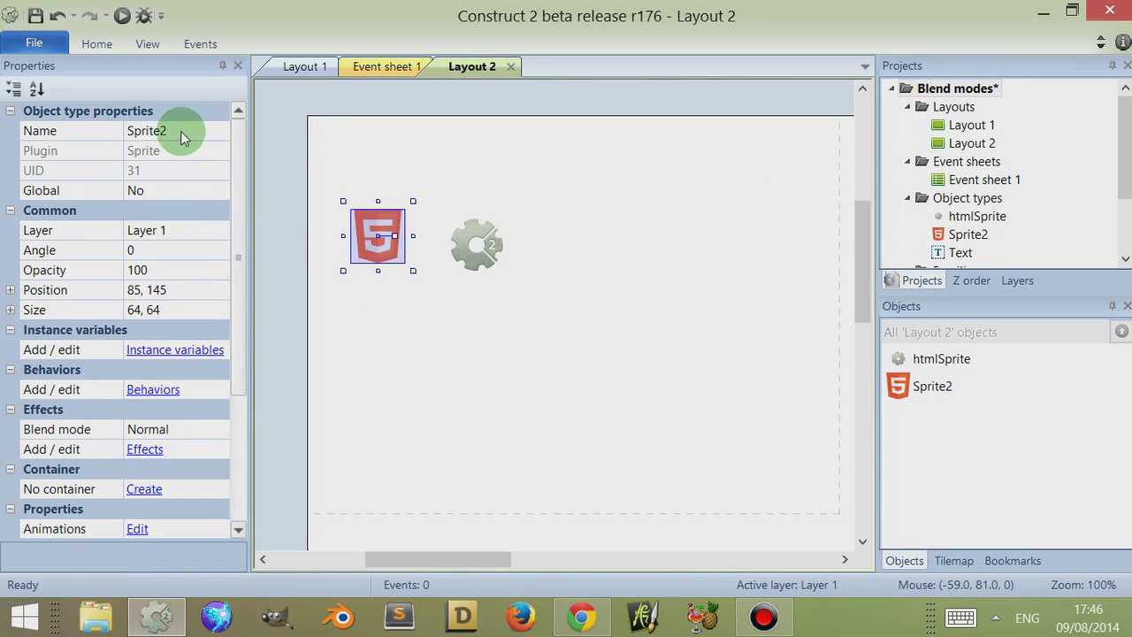
left_click(188, 130)
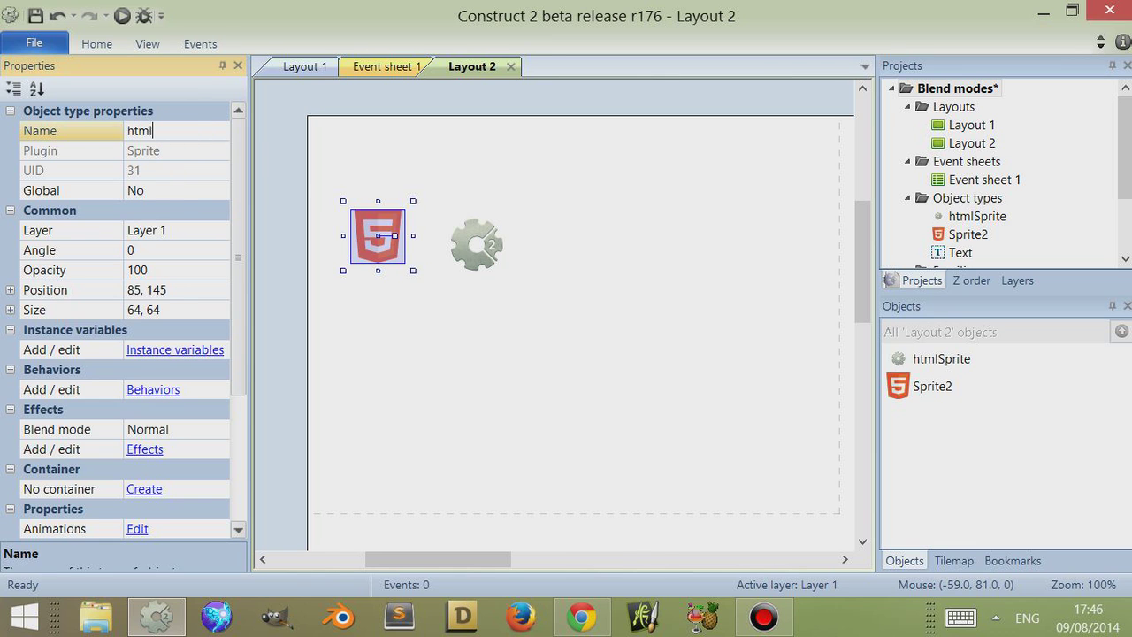
left_click(451, 285)
- Rename the cog sprite to c2Icon and move it beside the html icon
left_click(463, 260)
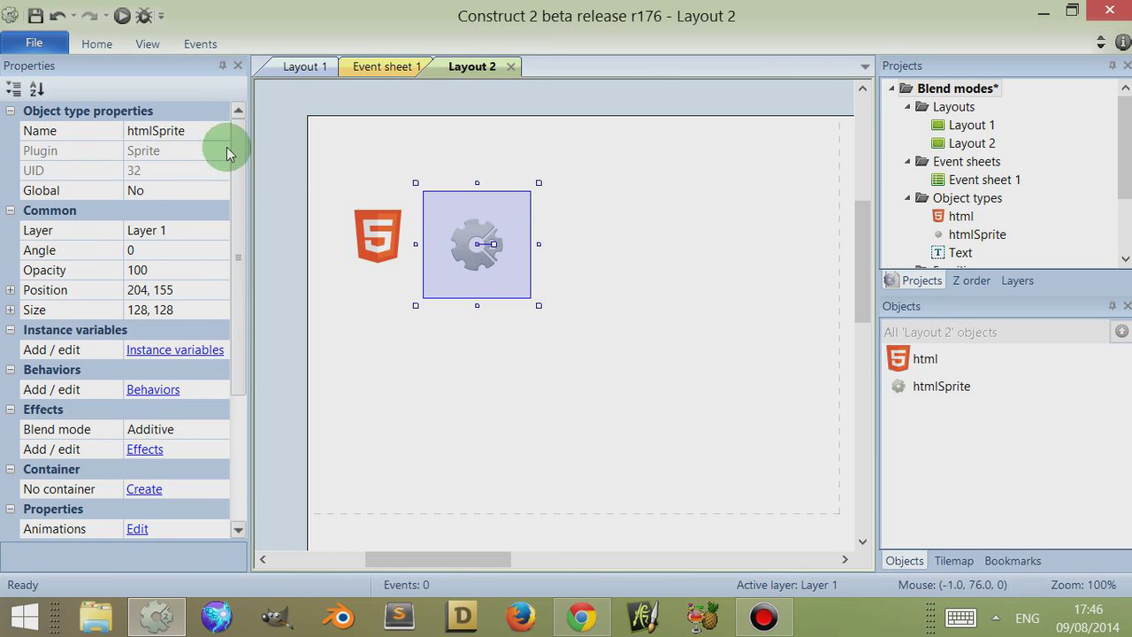
left_click(215, 132)
type("c2Ico")
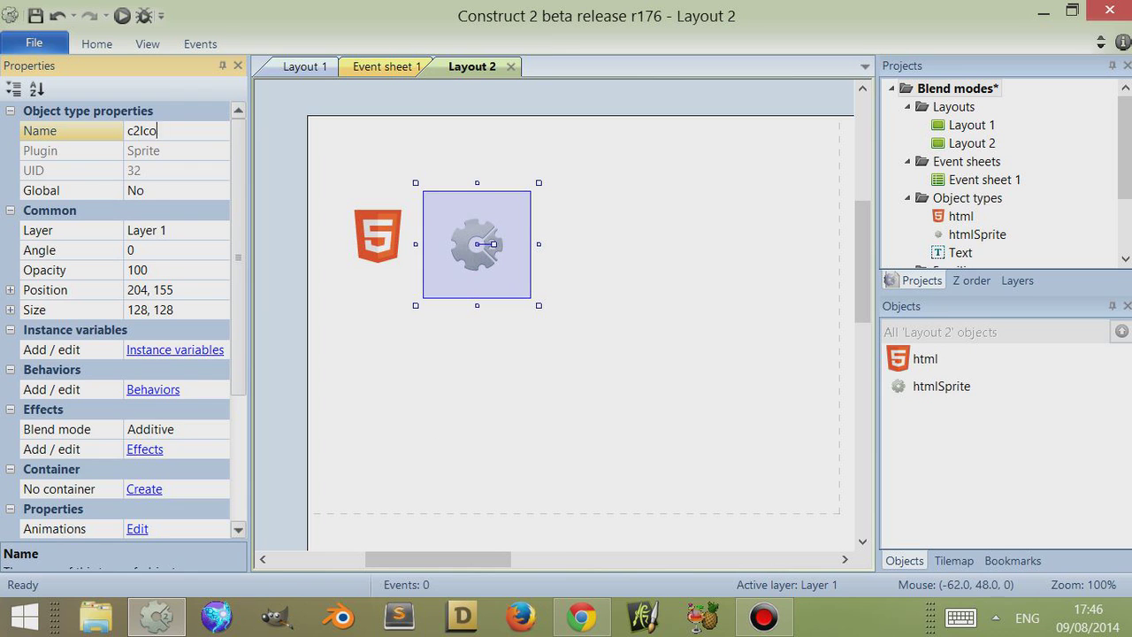
type("n")
left_click(586, 329)
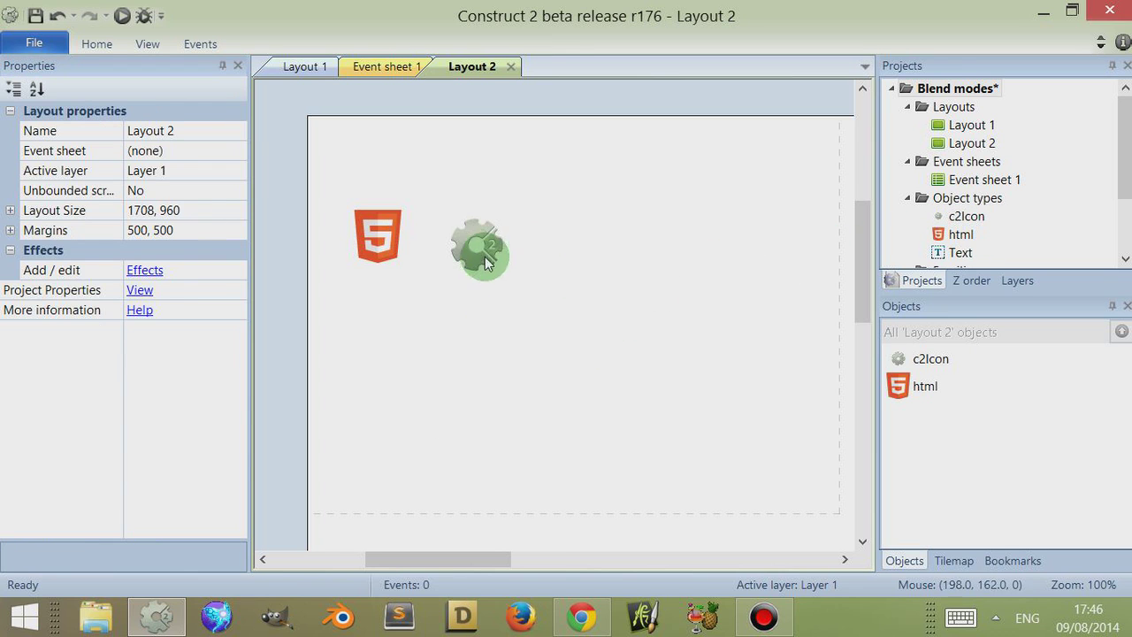
left_click_drag(484, 263, 455, 264)
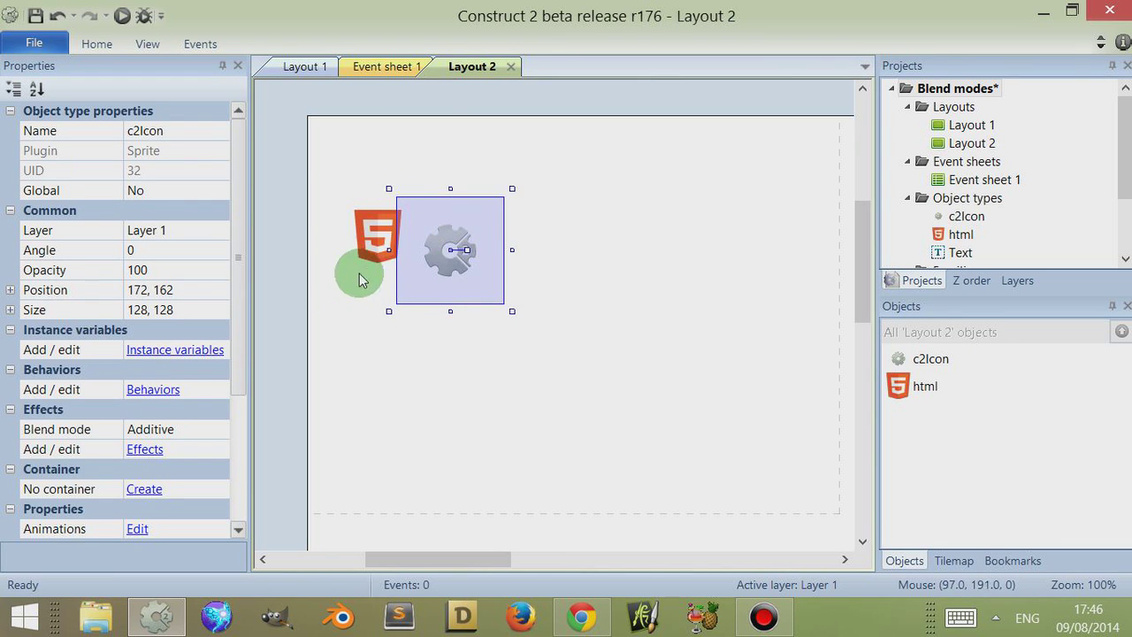
left_click(395, 253)
left_click(450, 270)
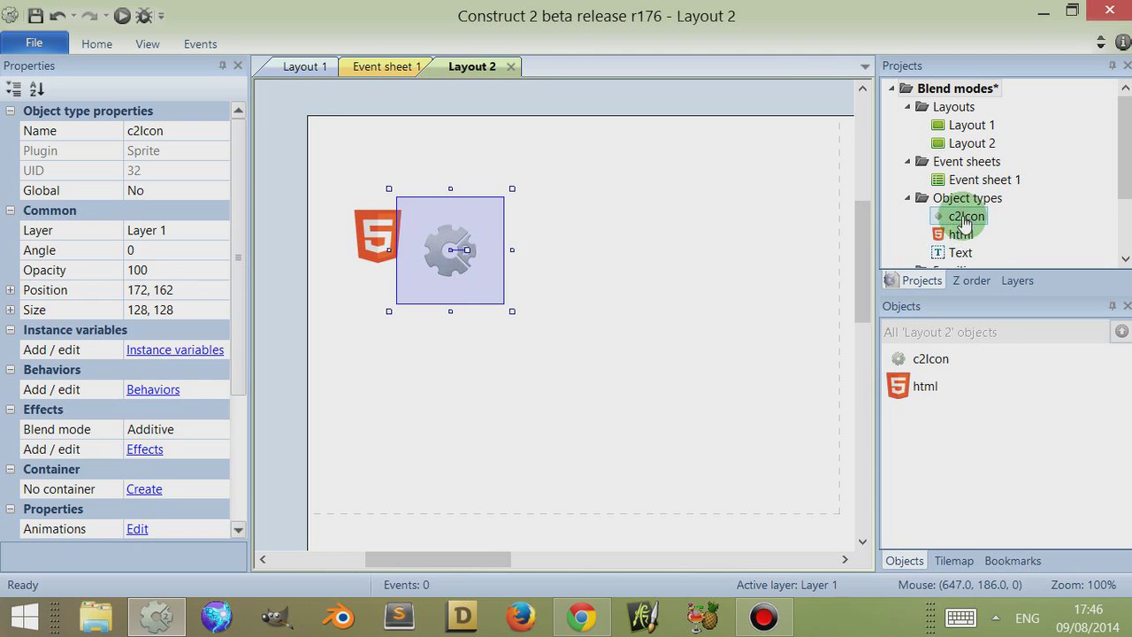
left_click(964, 218)
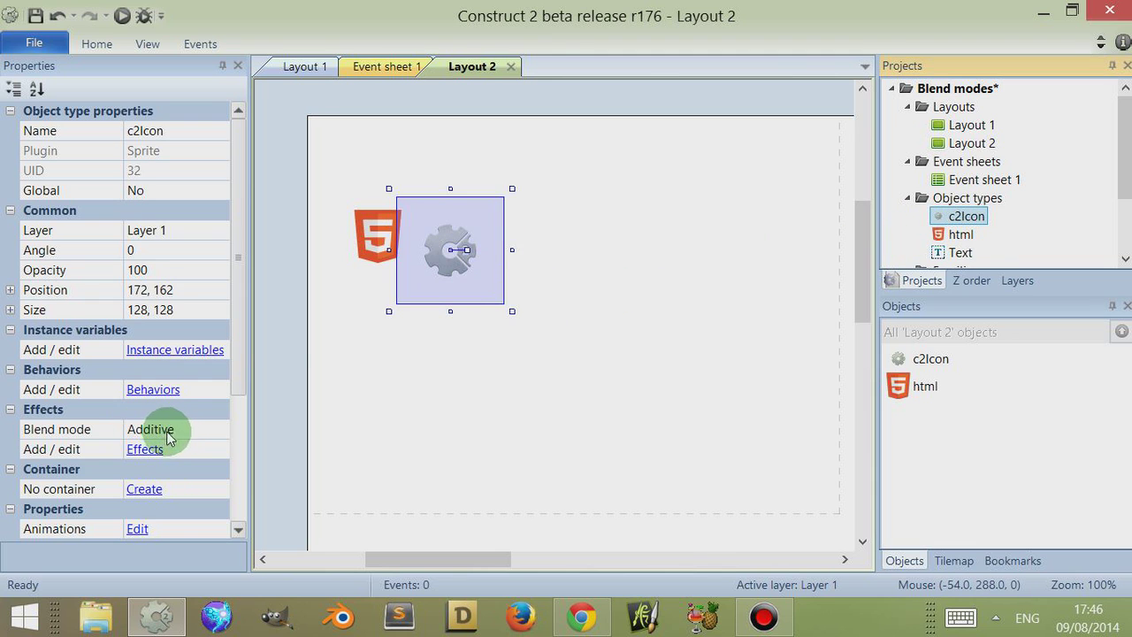
- Slide c2Icon over the html icon and open its Default frame 0 in the image editor
left_click_drag(463, 259, 419, 257)
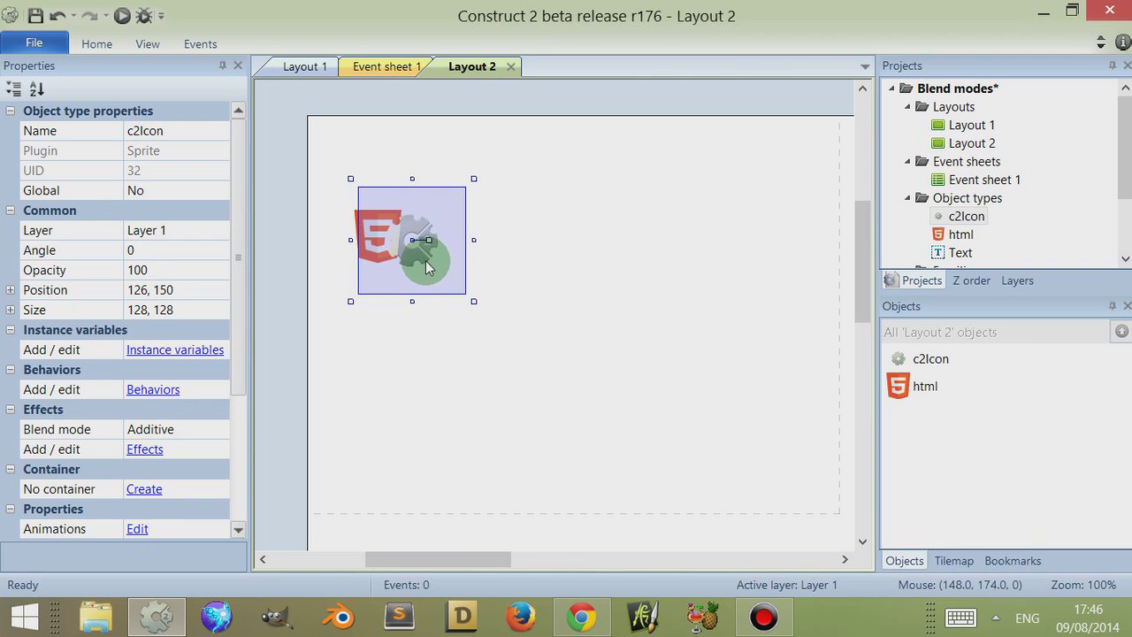
mouse_move(420, 257)
left_mouse_down()
mouse_move(392, 248)
mouse_move(431, 257)
left_mouse_up()
double_click(430, 262)
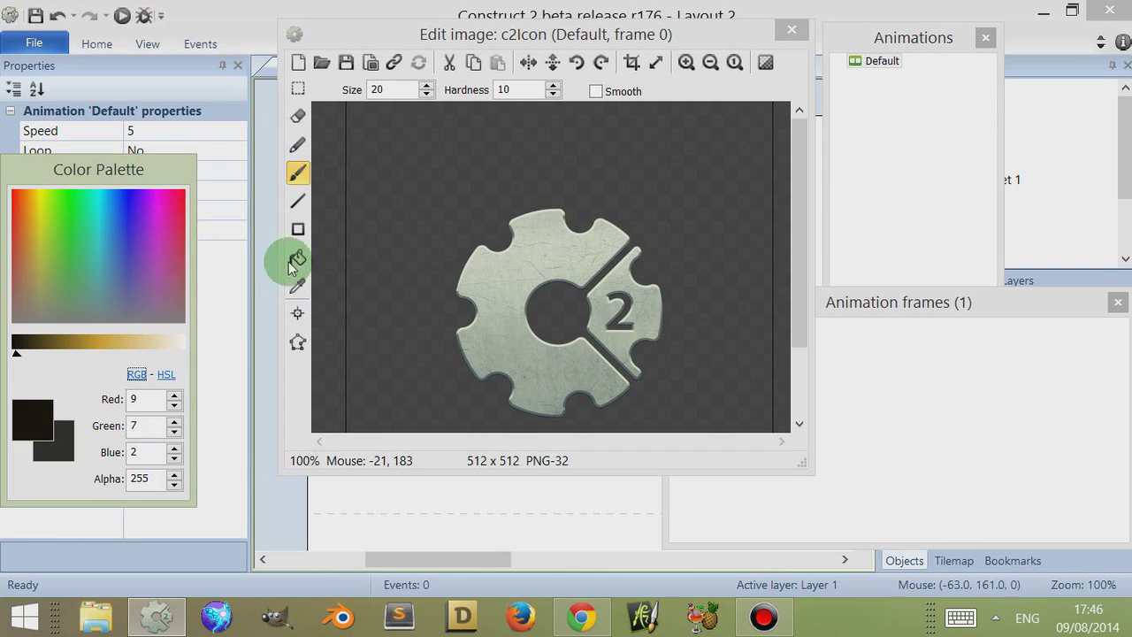
- Brush a near-black blob over the top of the c2Icon cog image
left_click(299, 173)
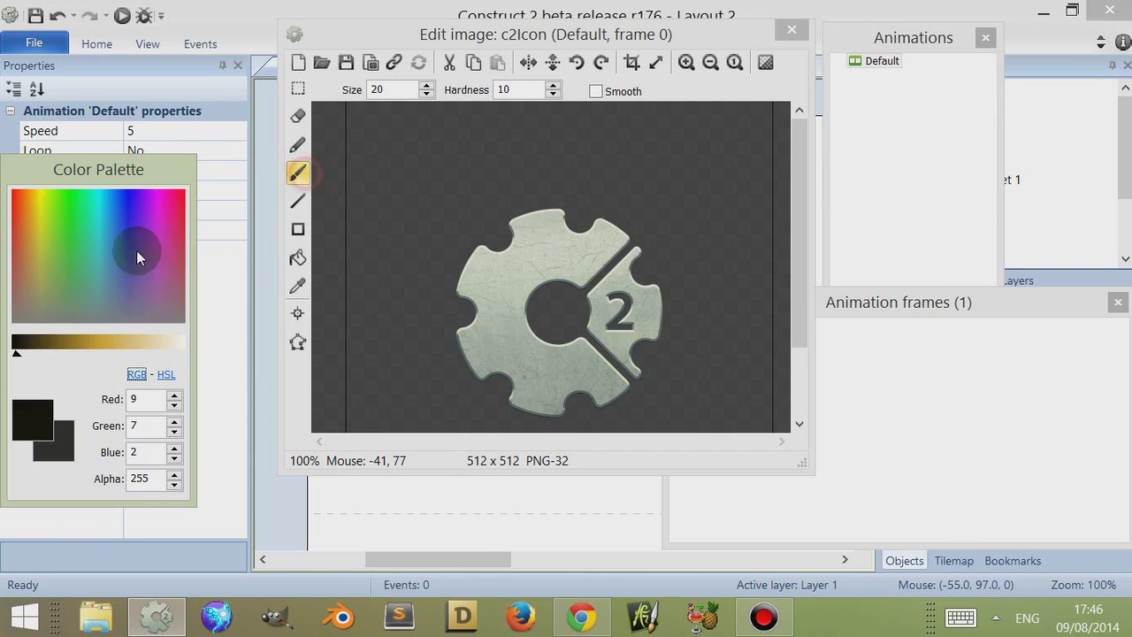
left_click(18, 341)
left_click(375, 290)
mouse_move(628, 255)
left_mouse_down()
mouse_move(605, 225)
mouse_move(606, 281)
mouse_move(632, 264)
left_mouse_up()
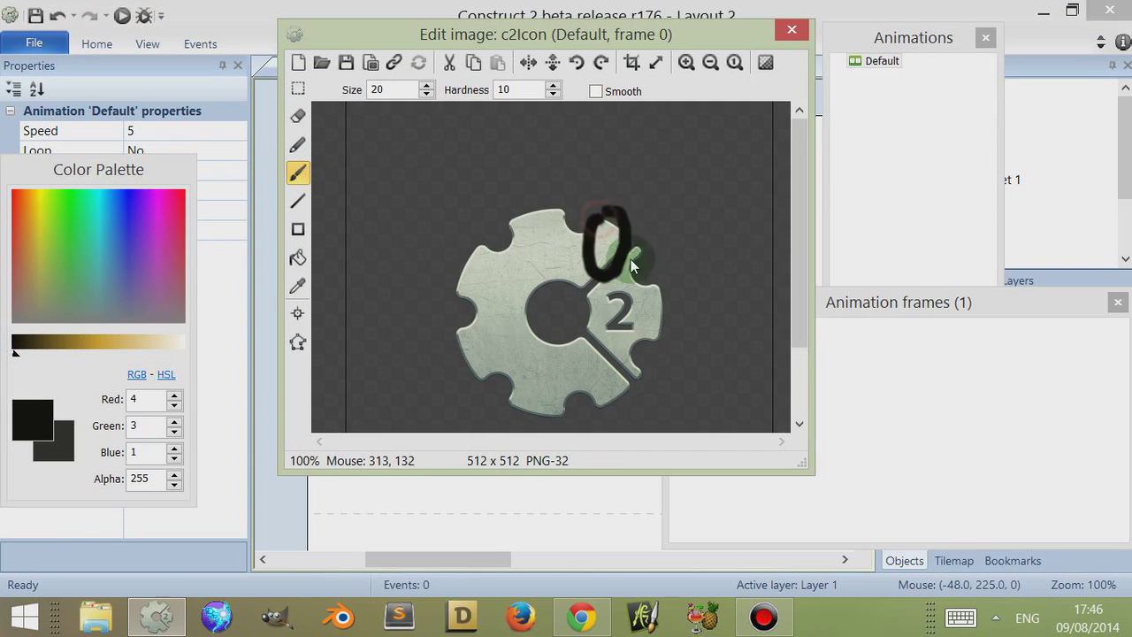
left_click(792, 29)
mouse_move(411, 255)
left_mouse_down()
mouse_move(371, 264)
mouse_move(388, 277)
mouse_move(400, 256)
mouse_move(413, 262)
left_mouse_up()
- Paint a white patch around the 2, then place c2Icon at 115, 154 over html
double_click(416, 270)
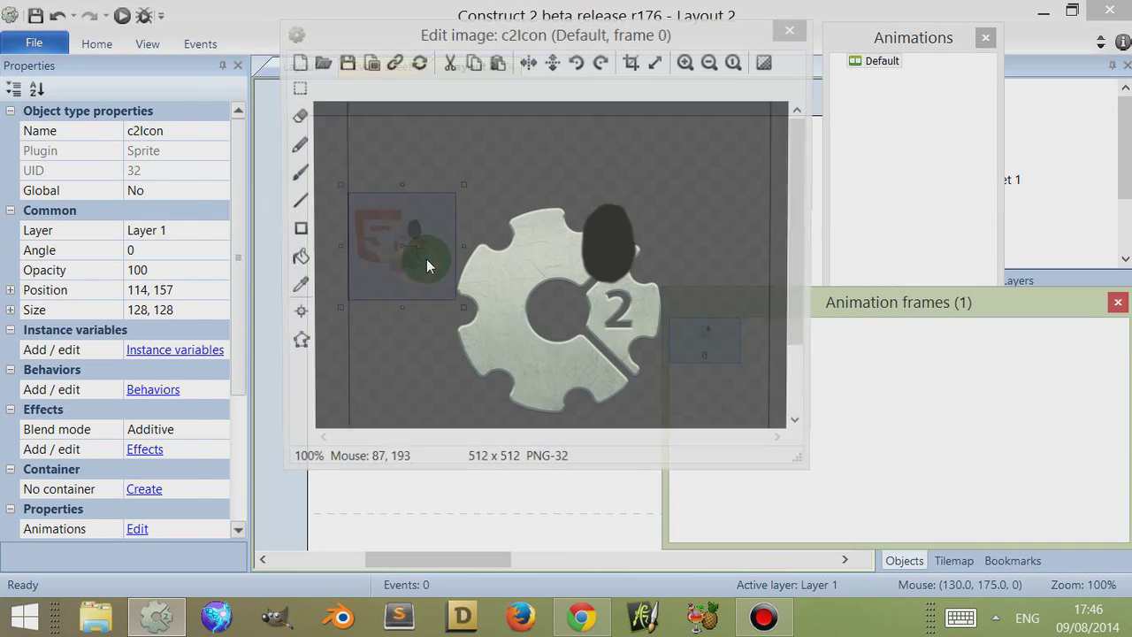
left_click(179, 342)
left_click_drag(618, 303, 618, 345)
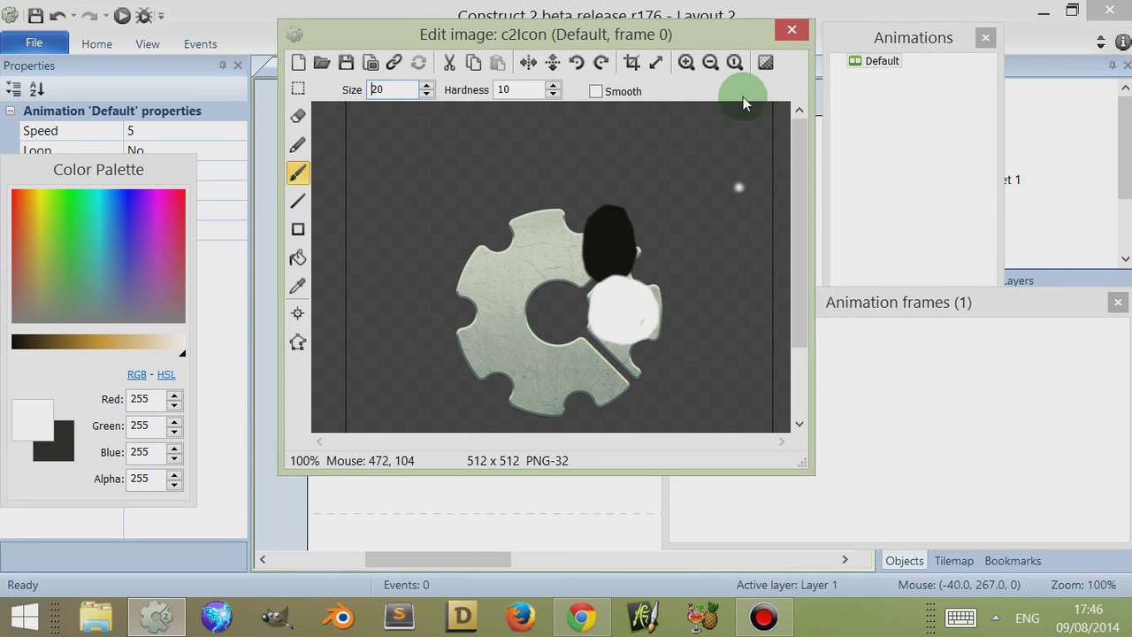
left_click(792, 29)
mouse_move(422, 258)
left_mouse_down()
mouse_move(403, 253)
mouse_move(430, 266)
mouse_move(417, 261)
left_mouse_up()
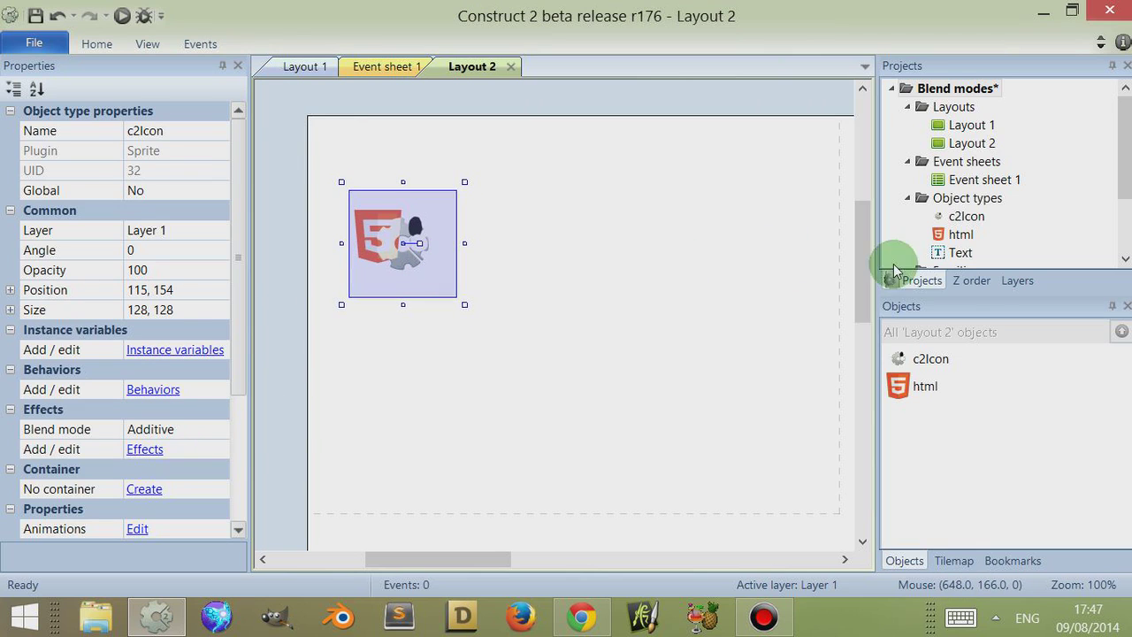
- Show the Z order bar and dock it with the project panels, listing c2Icon 32 above html 31
left_click(971, 281)
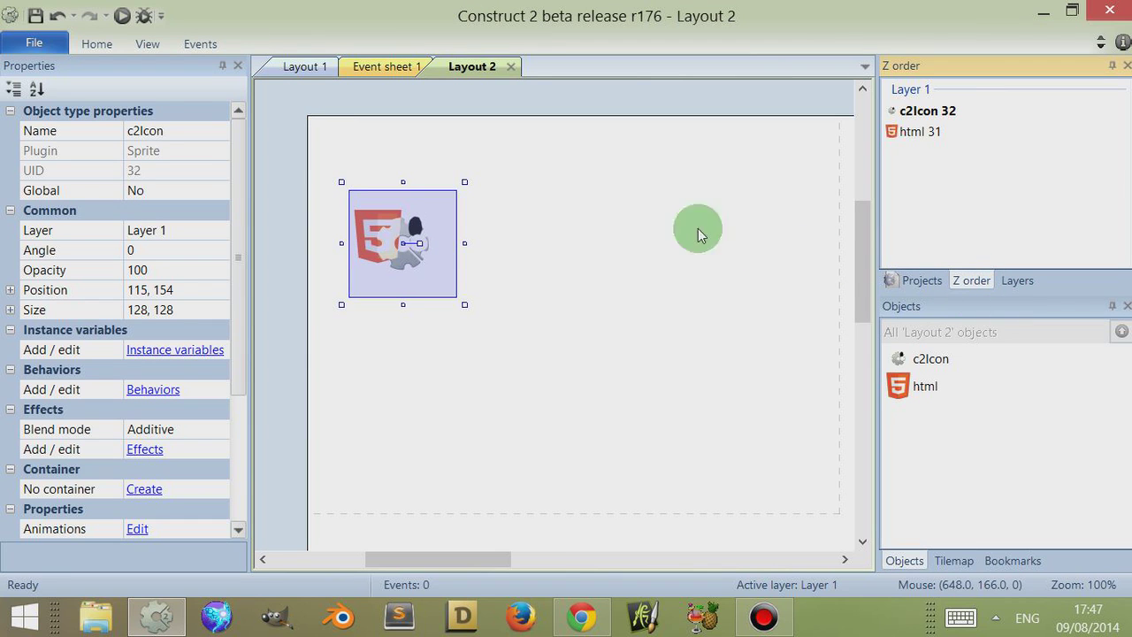
left_click(147, 43)
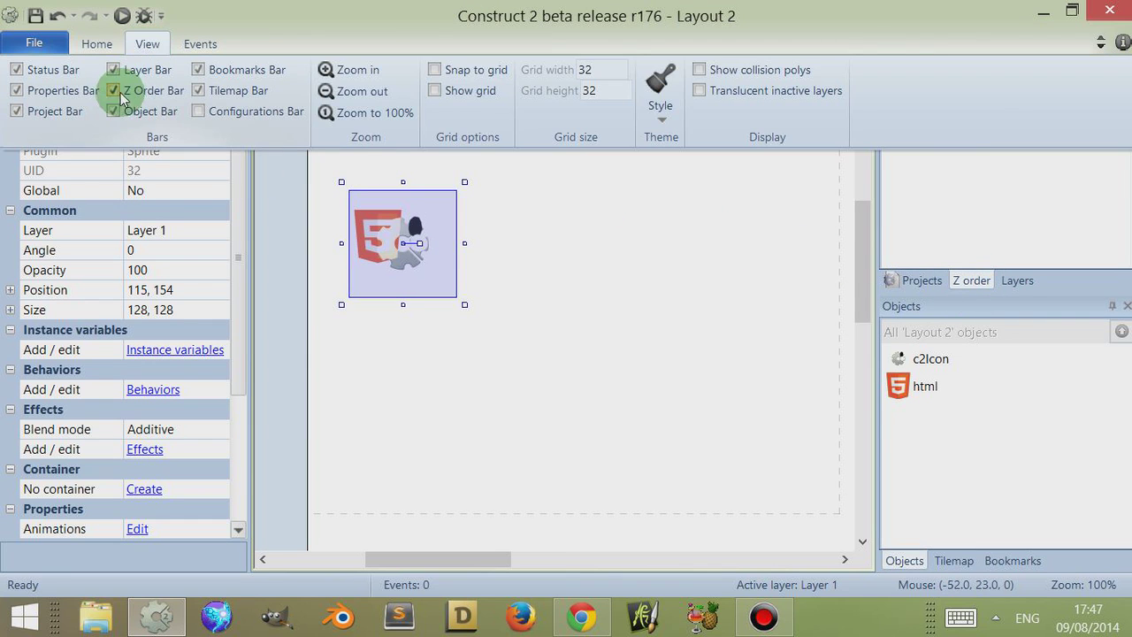
left_click(114, 90)
left_click(147, 44)
left_click(113, 91)
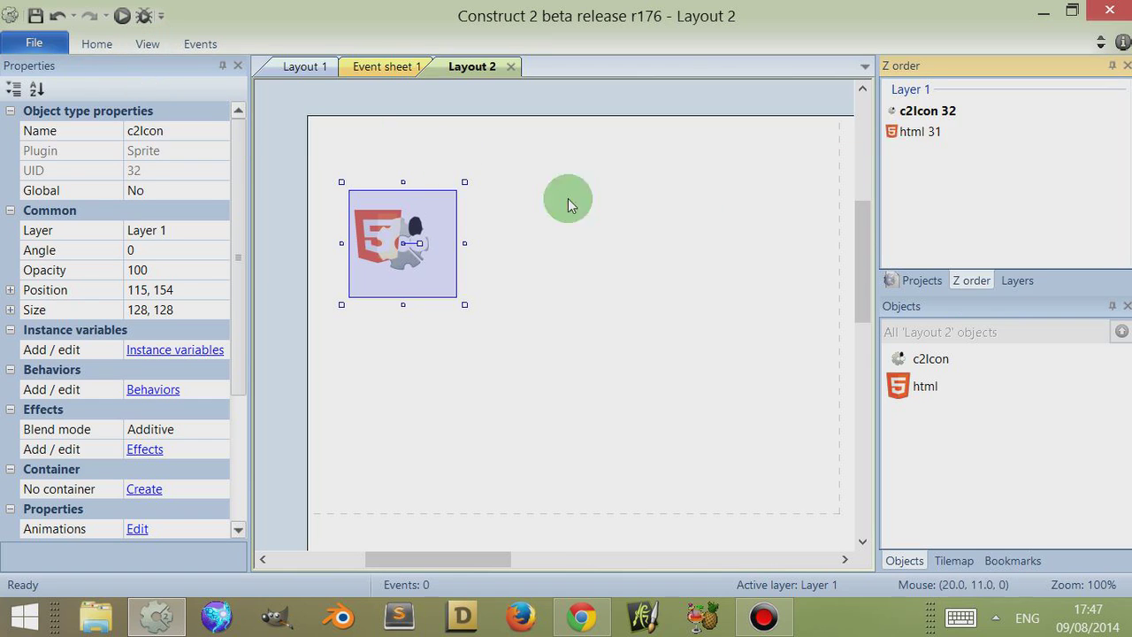
left_click_drag(978, 283, 550, 570)
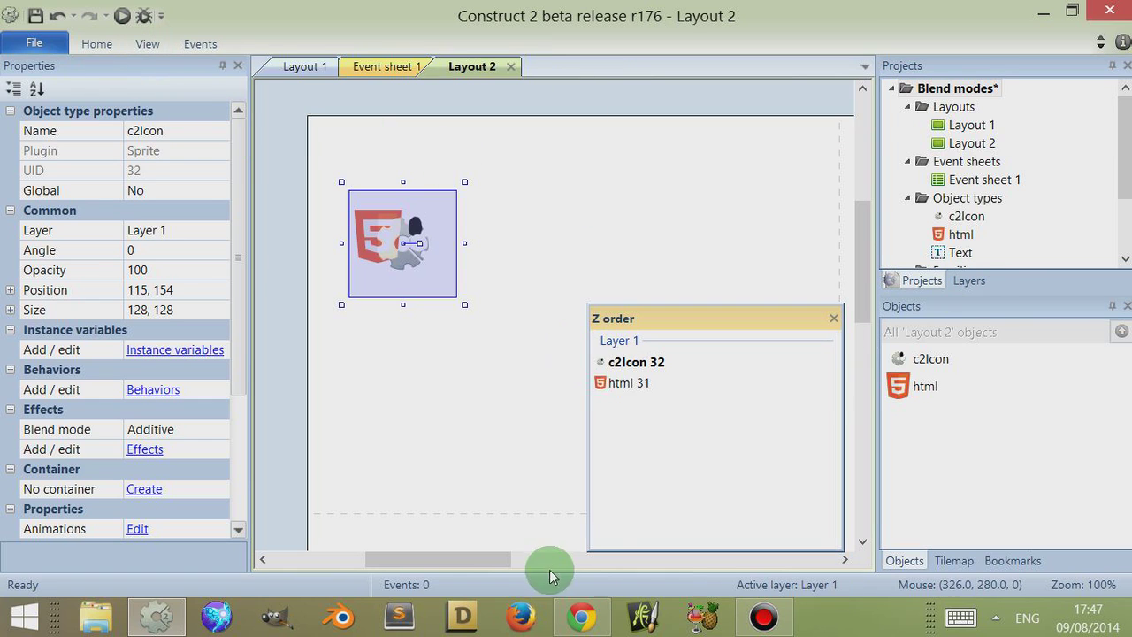
left_click_drag(678, 321, 1014, 183)
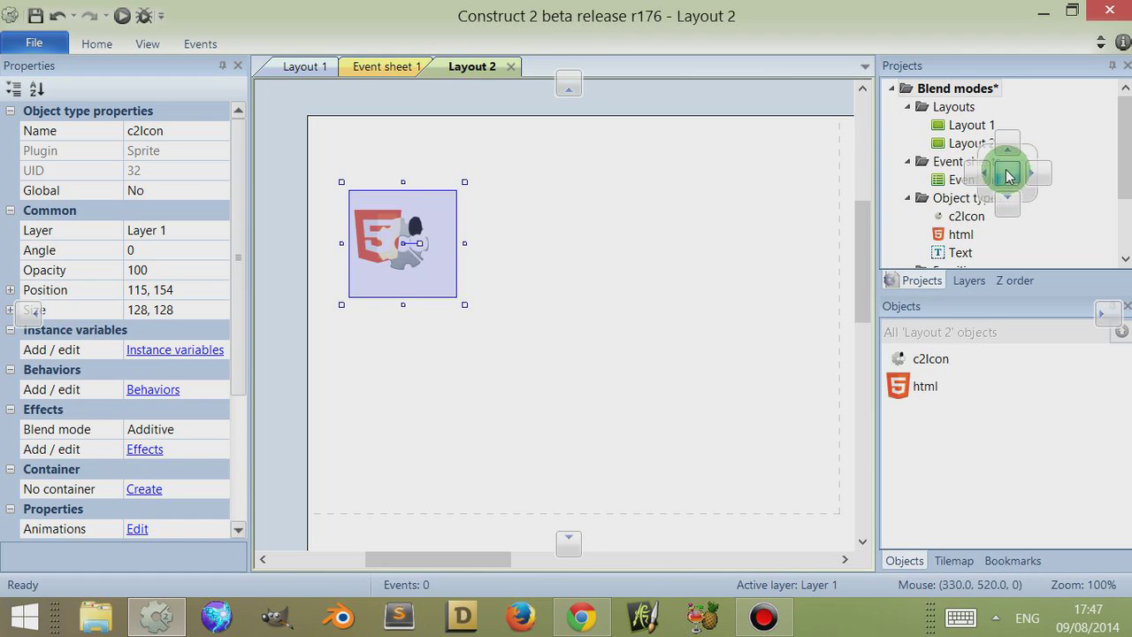
mouse_move(1007, 177)
left_mouse_down()
mouse_move(720, 261)
mouse_move(1011, 171)
mouse_move(1006, 196)
left_mouse_up()
- Move the Z order tab before Layers and drag html 31 above c2Icon 32
left_click_drag(994, 280, 961, 283)
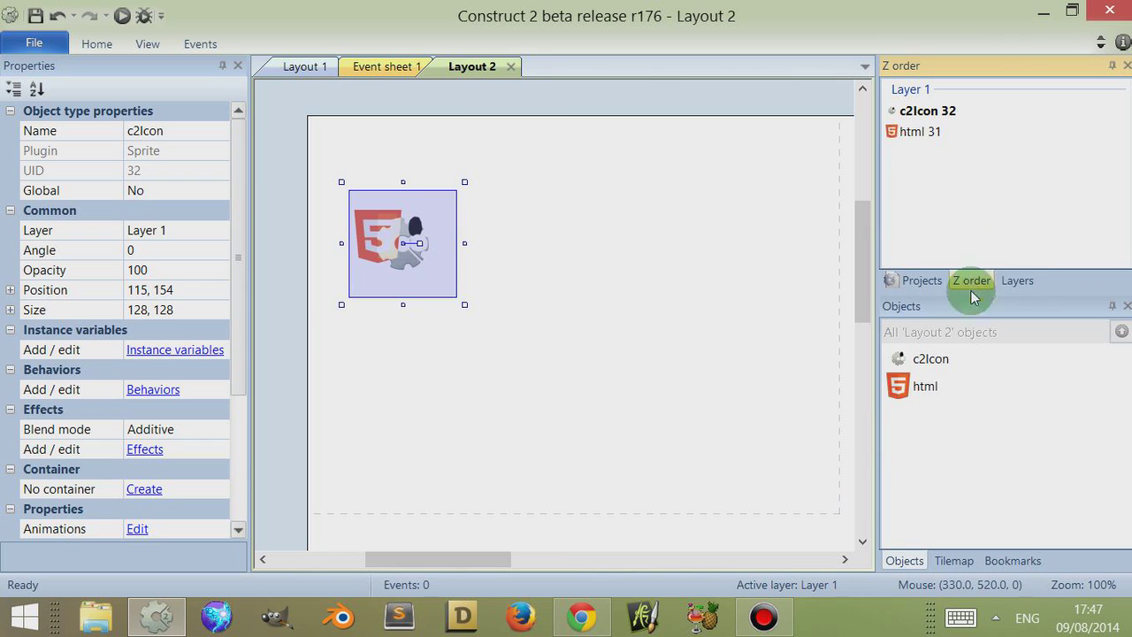
left_click(904, 134)
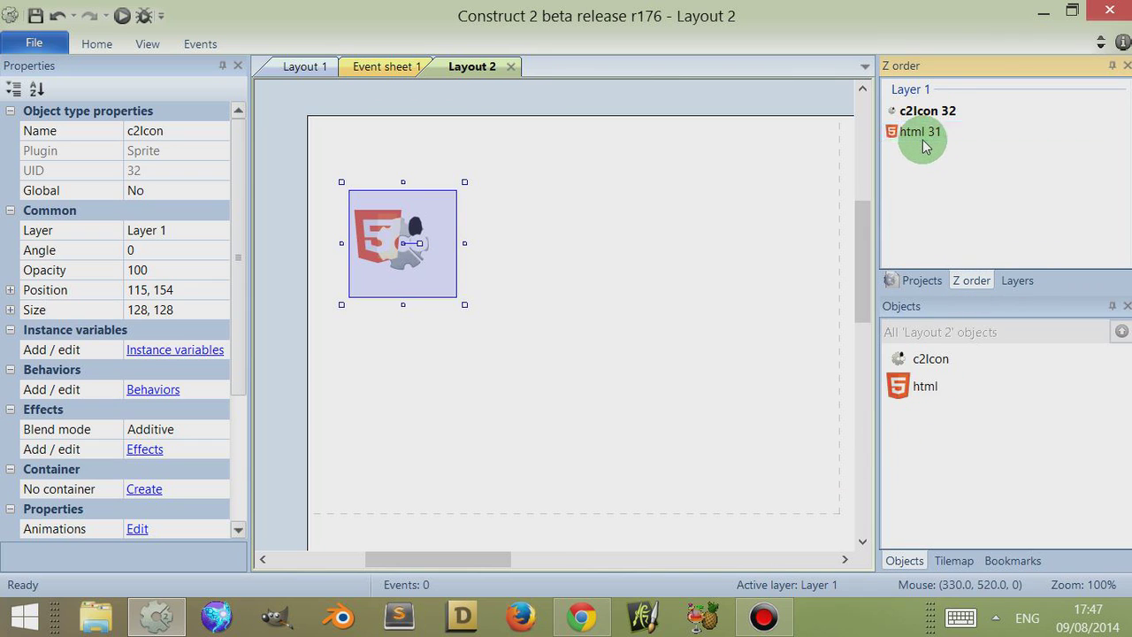
left_click(914, 115)
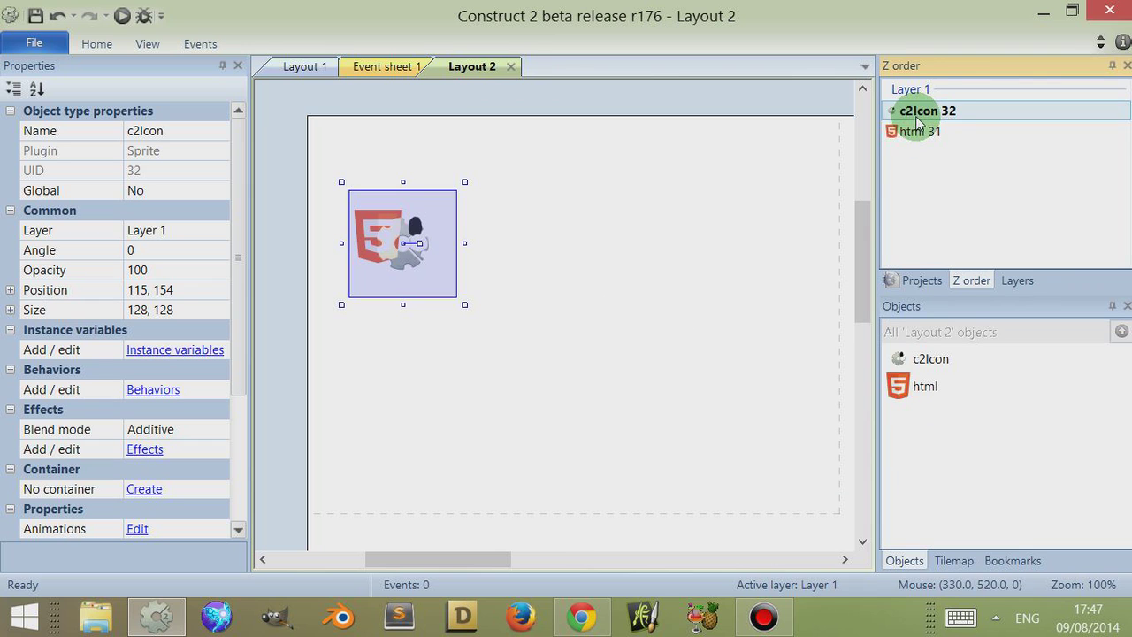
left_click_drag(918, 132, 914, 99)
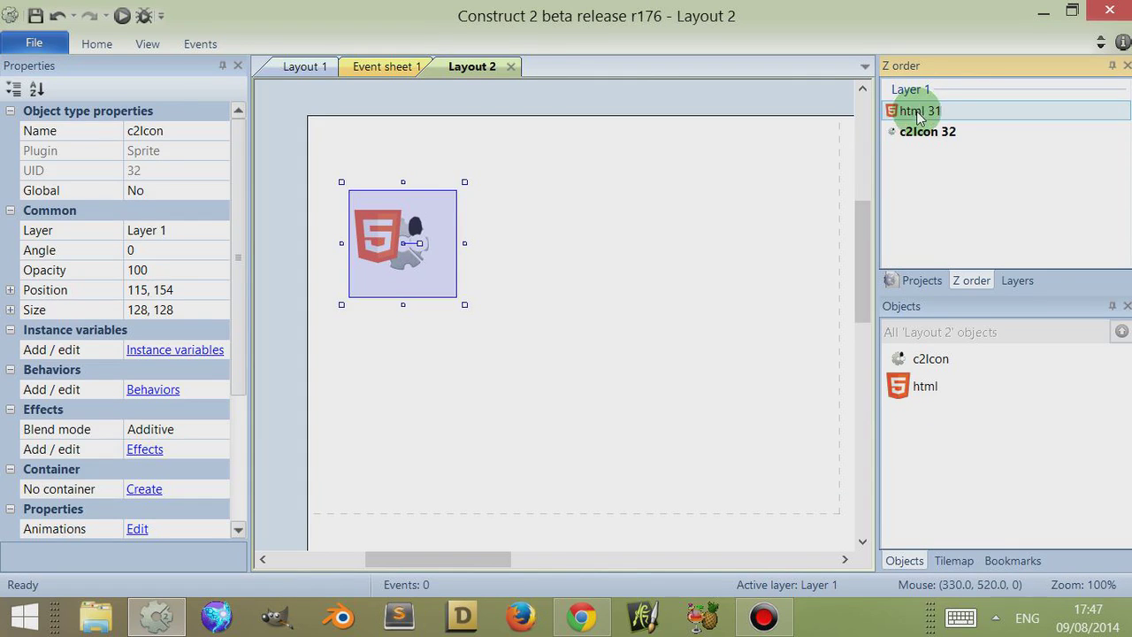
left_click(504, 339)
mouse_move(412, 253)
left_mouse_down()
mouse_move(415, 274)
mouse_move(404, 251)
mouse_move(410, 272)
mouse_move(414, 263)
left_mouse_up()
- Put c2Icon back above html, nudge it to 112, 156, and select Layer 0 in Layers
left_click(933, 141)
left_click_drag(933, 141, 931, 113)
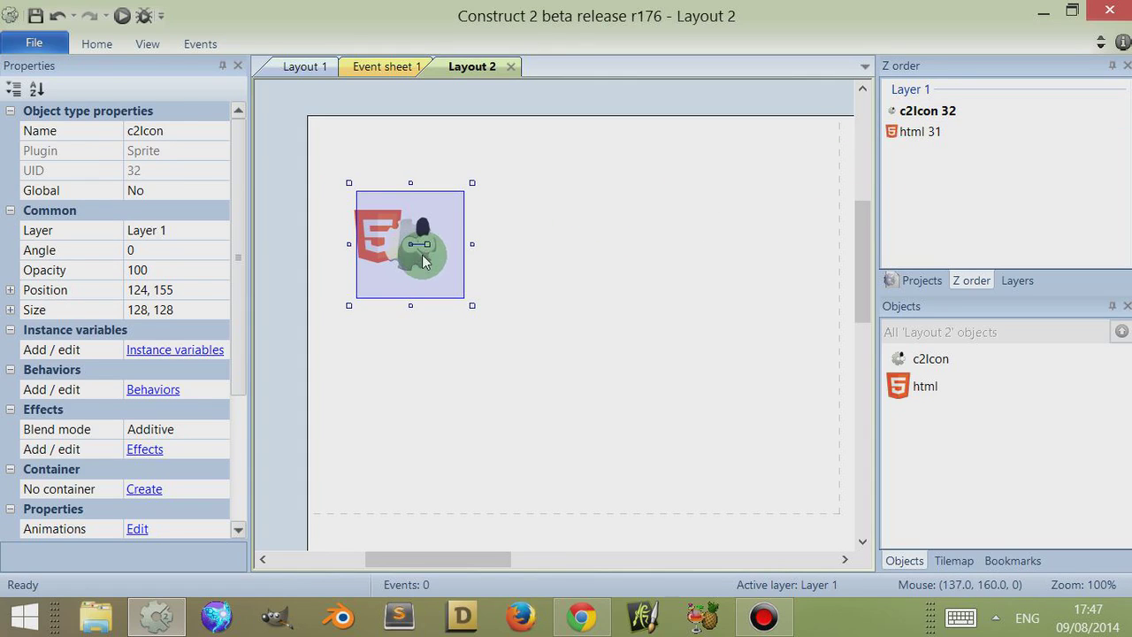
mouse_move(423, 270)
left_mouse_down()
mouse_move(406, 265)
mouse_move(410, 275)
mouse_move(412, 263)
left_mouse_up()
left_click(1009, 280)
left_click(933, 141)
- Set Layout 2's Layer 0 Force own texture to Yes
left_click_drag(933, 140, 935, 113)
left_click(201, 230)
left_click_drag(280, 167, 457, 340)
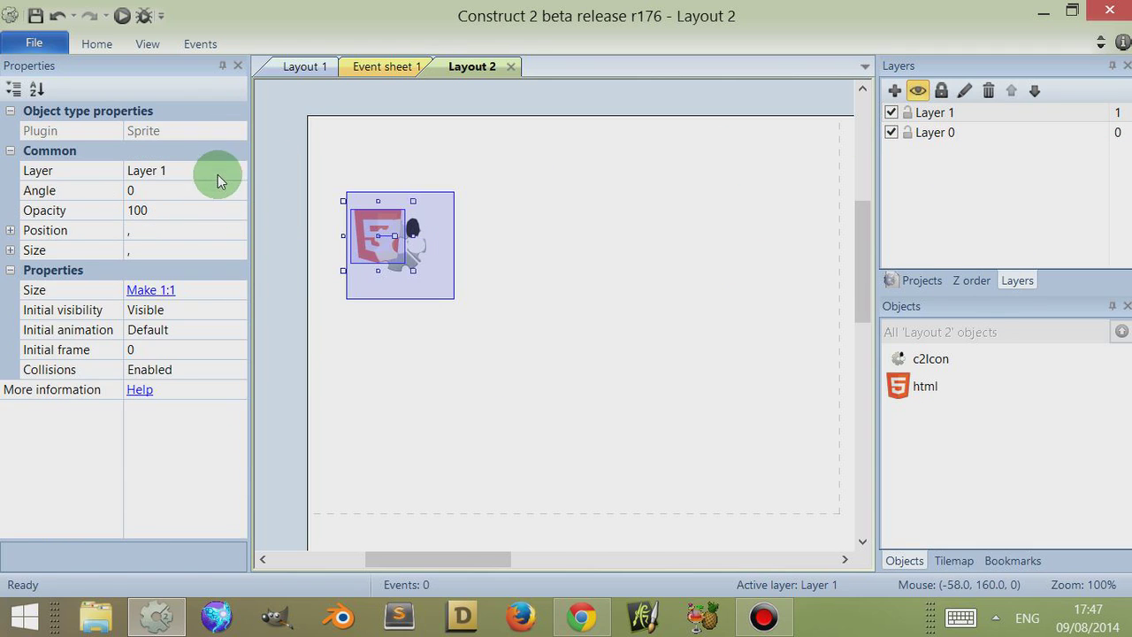
left_click(237, 169)
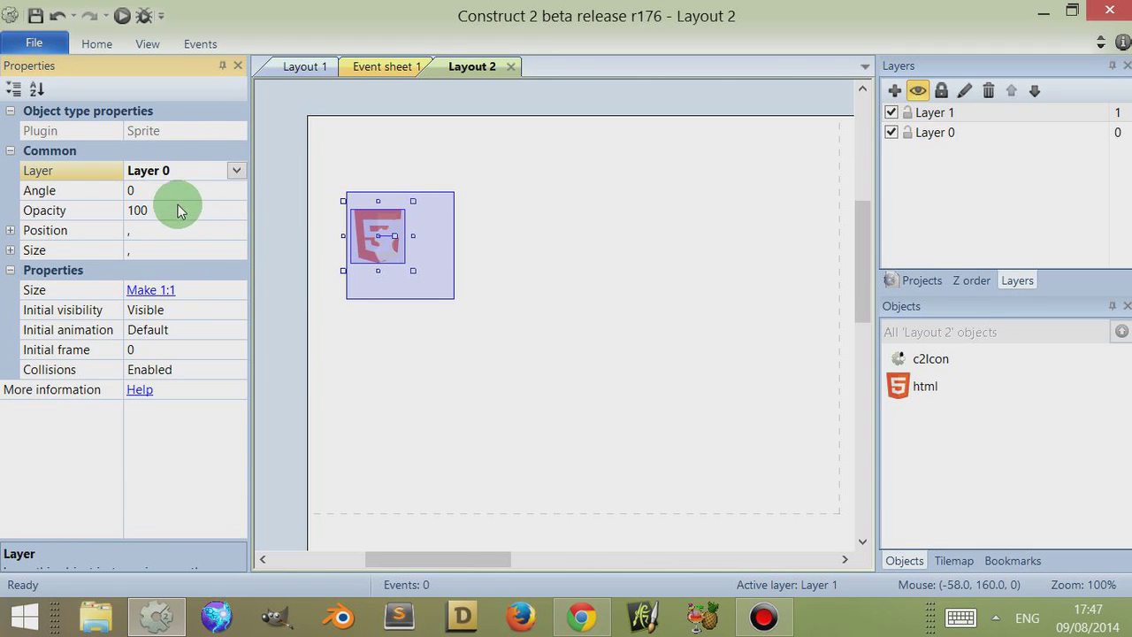
left_click(359, 364)
left_click_drag(328, 189, 472, 317)
mouse_move(395, 246)
left_mouse_down()
mouse_move(285, 238)
mouse_move(296, 230)
mouse_move(286, 260)
mouse_move(405, 245)
left_mouse_up()
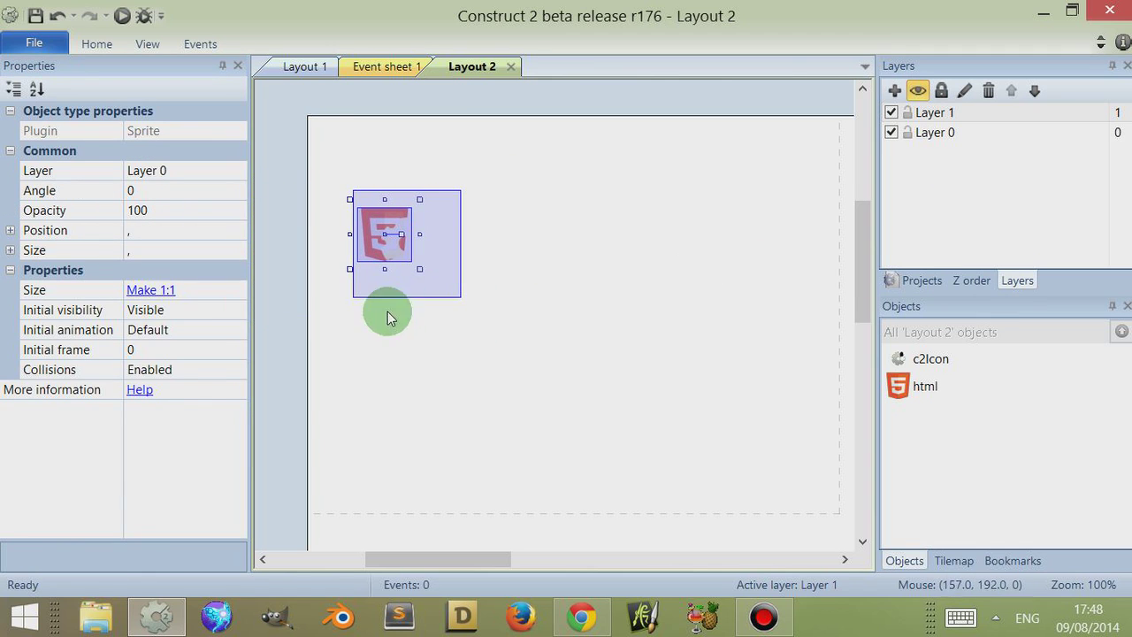
left_click(942, 133)
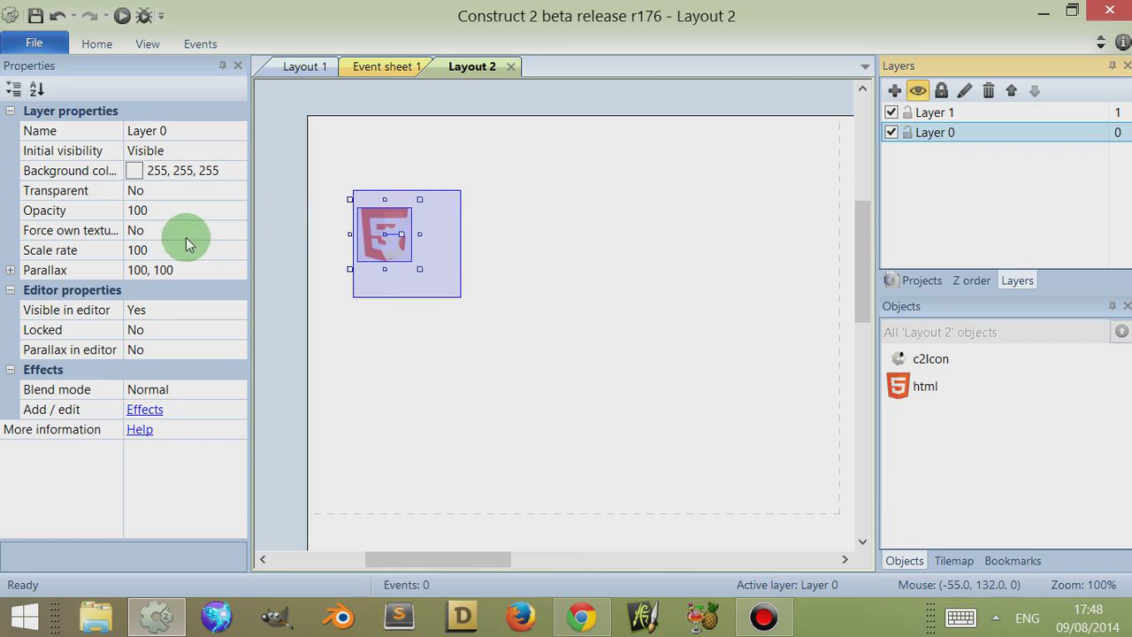
left_click(177, 230)
left_click(234, 230)
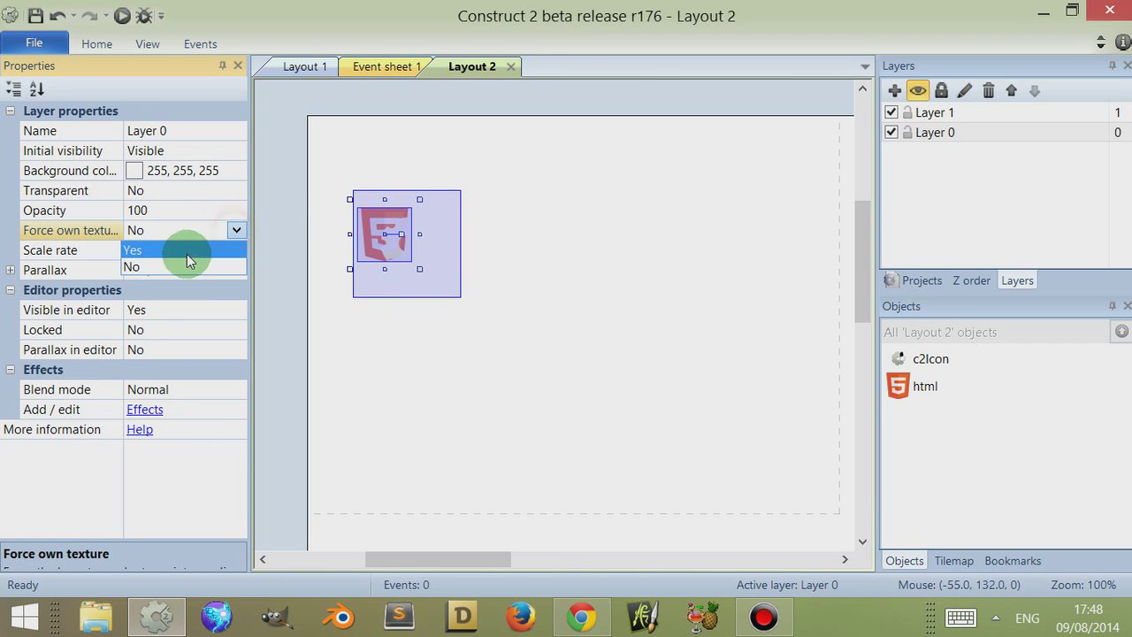
left_click(345, 334)
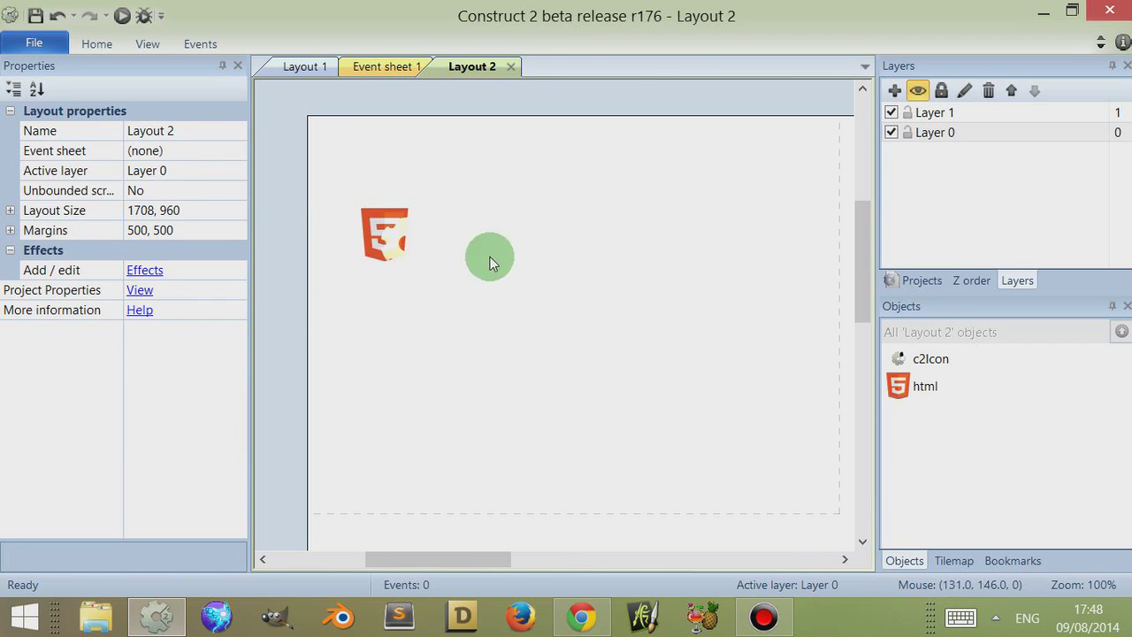
- Move both the html and c2Icon sprites onto Layer 0
left_click(393, 251)
left_click_drag(414, 254, 413, 253)
left_click_drag(316, 185, 445, 270)
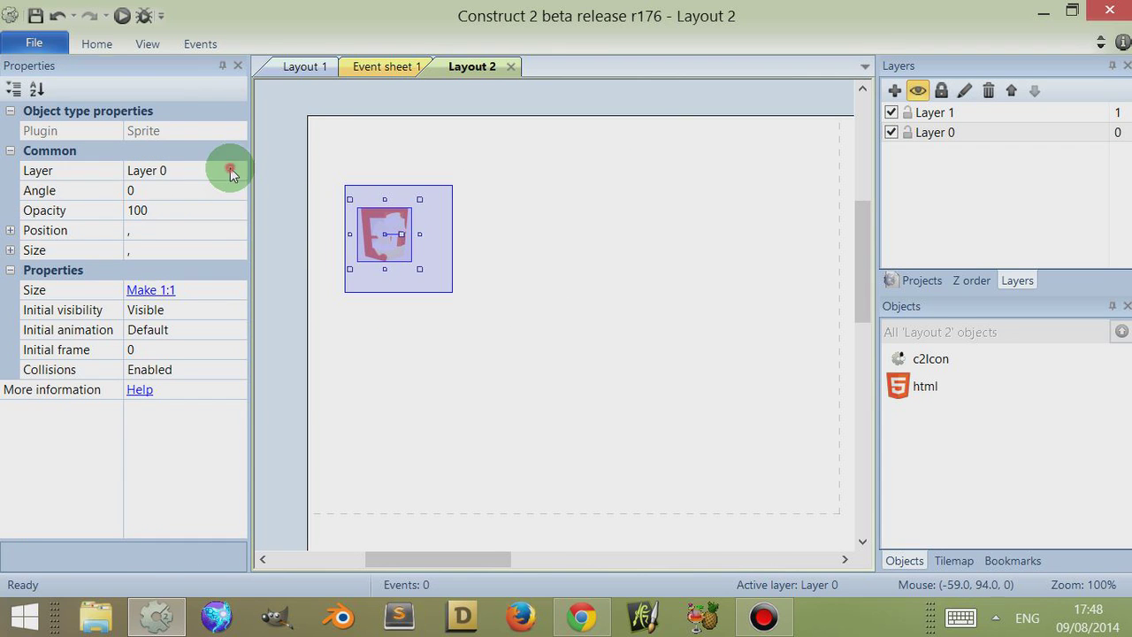
left_click(232, 172)
left_click(306, 256)
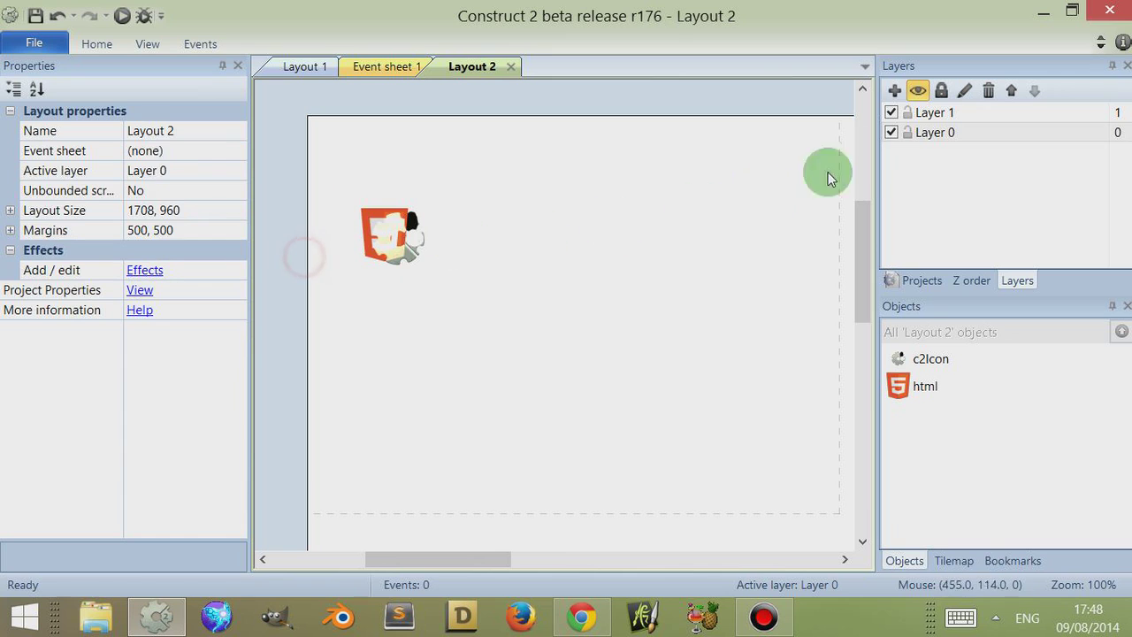
left_click(923, 113)
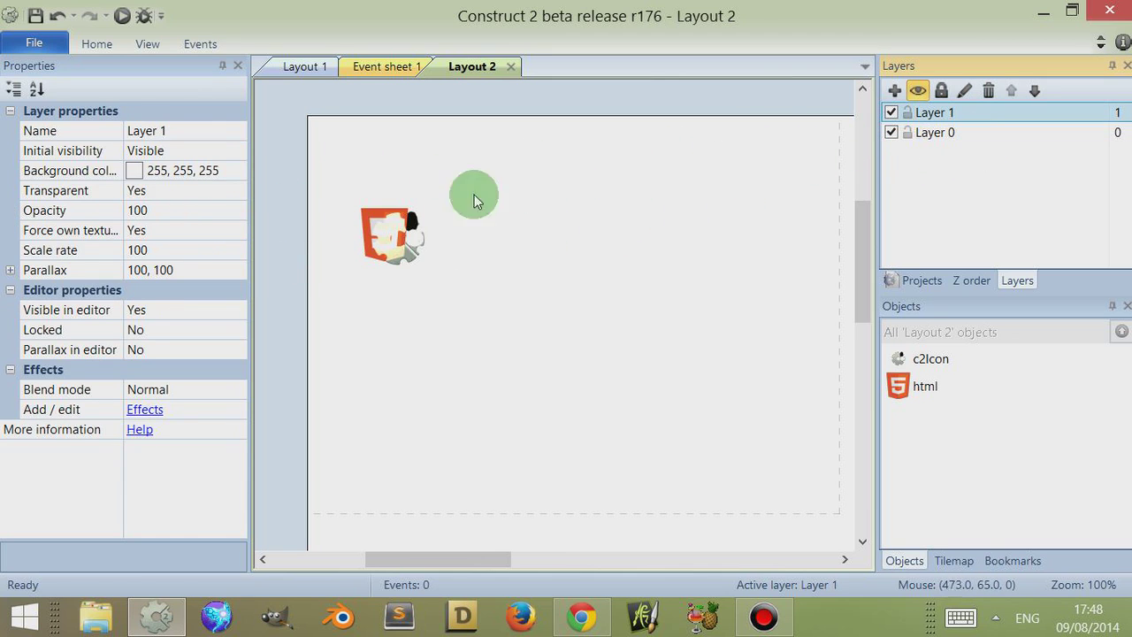
left_click_drag(294, 172, 459, 292)
left_click(217, 171)
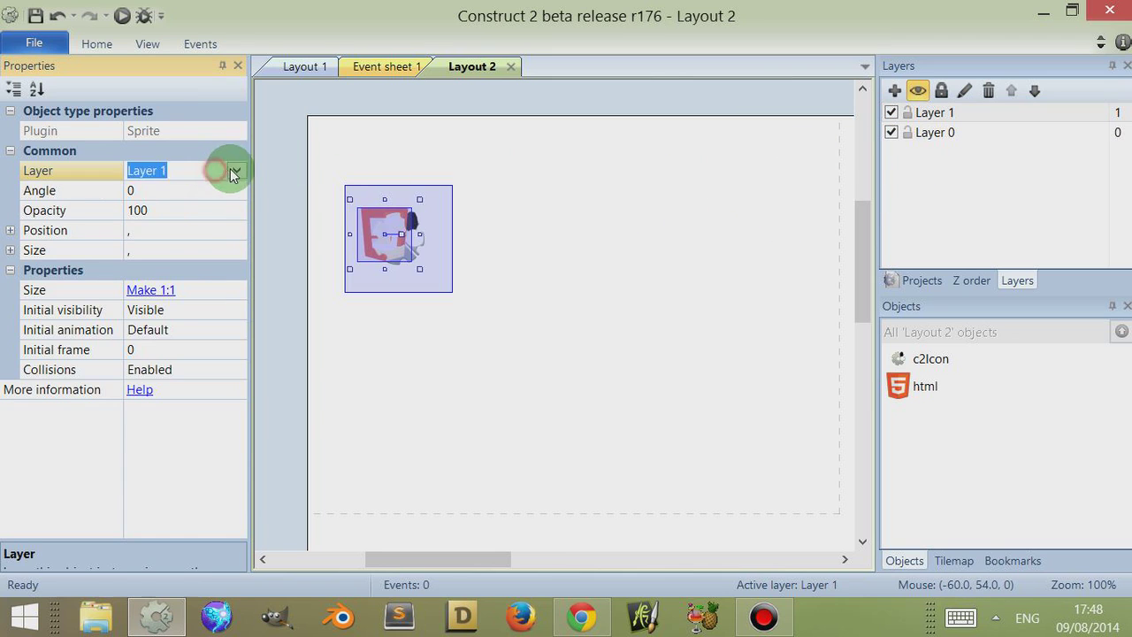
left_click(210, 206)
left_click(640, 233)
- Set Layer 0's Transparent to Yes, then back to No
left_click(937, 132)
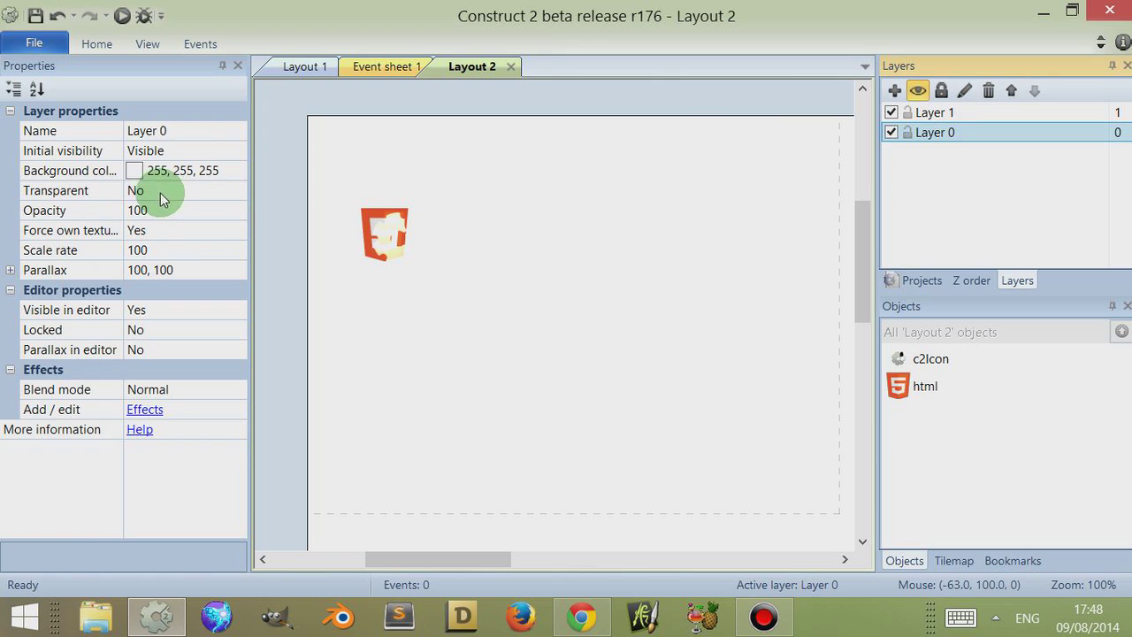
left_click(162, 196)
left_click(236, 190)
left_click(195, 218)
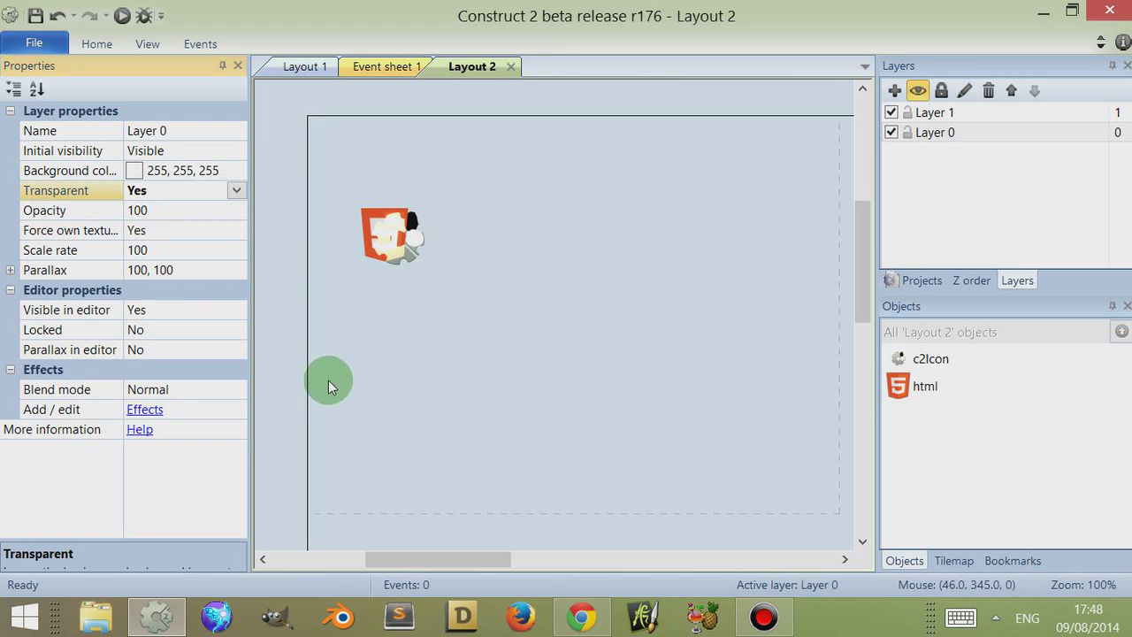
left_click(312, 309)
mouse_move(416, 265)
left_mouse_down()
mouse_move(441, 285)
mouse_move(429, 268)
left_mouse_up()
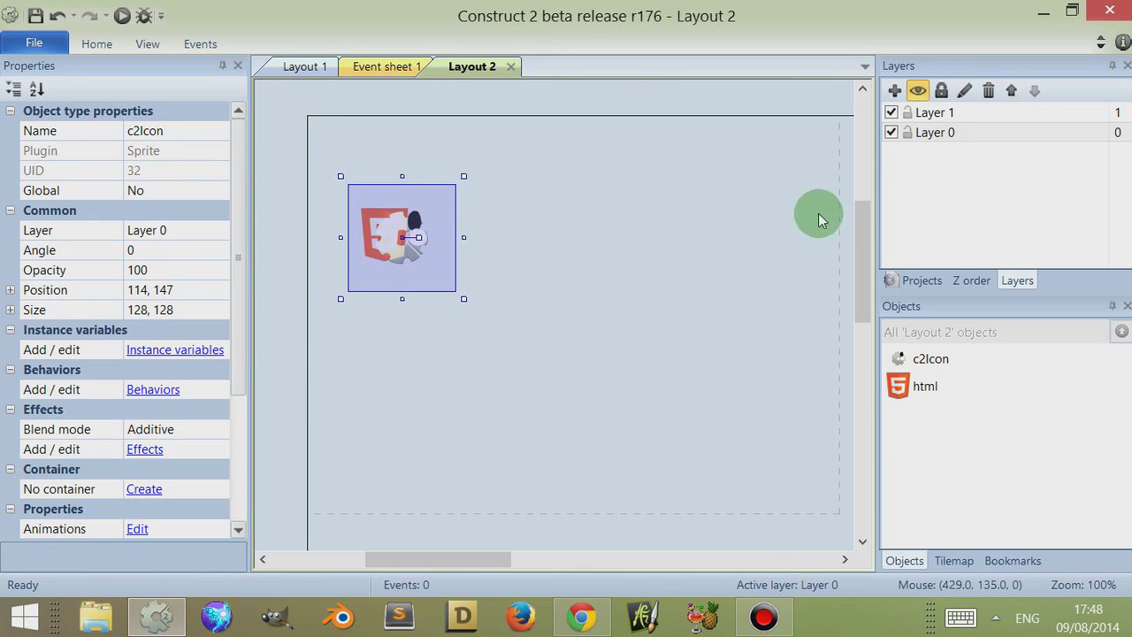
left_click(935, 133)
left_click(146, 193)
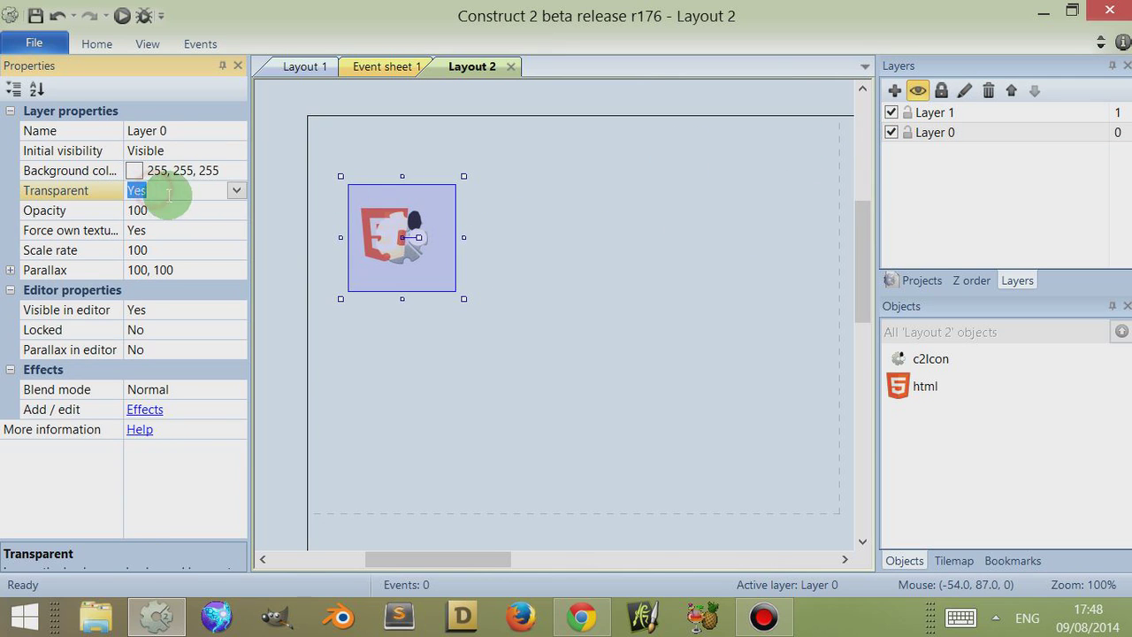
left_click(139, 231)
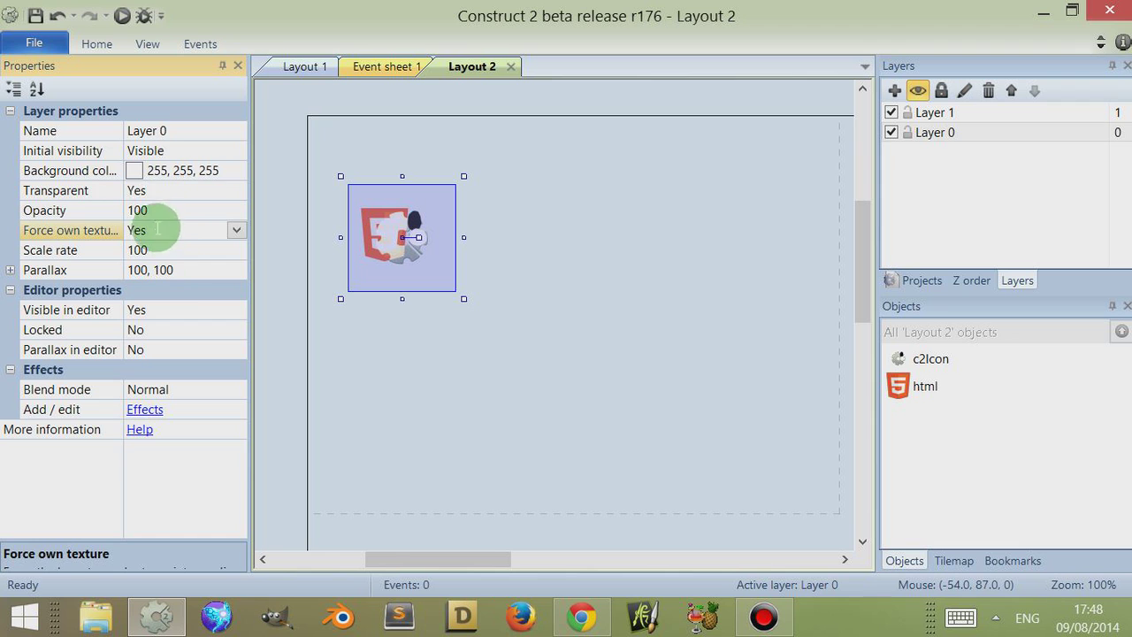
left_click(164, 191)
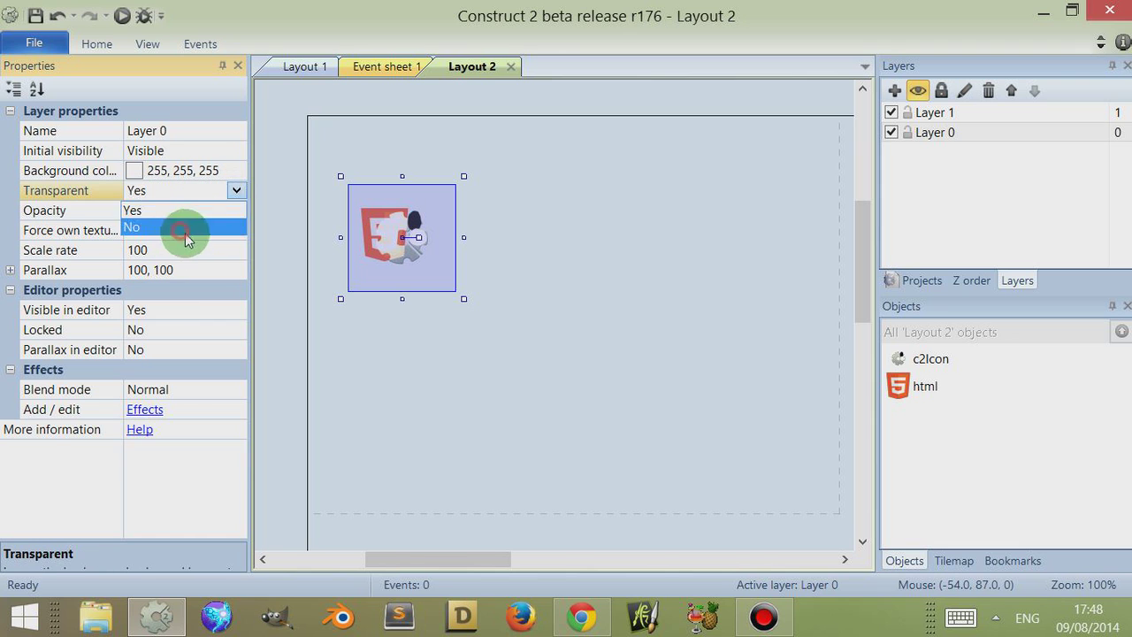
left_click(185, 229)
- Put both sprites back on Layer 1, nudge c2Icon to 120, 150, and return to Layout 1
left_click_drag(316, 156, 575, 379)
left_click(229, 169)
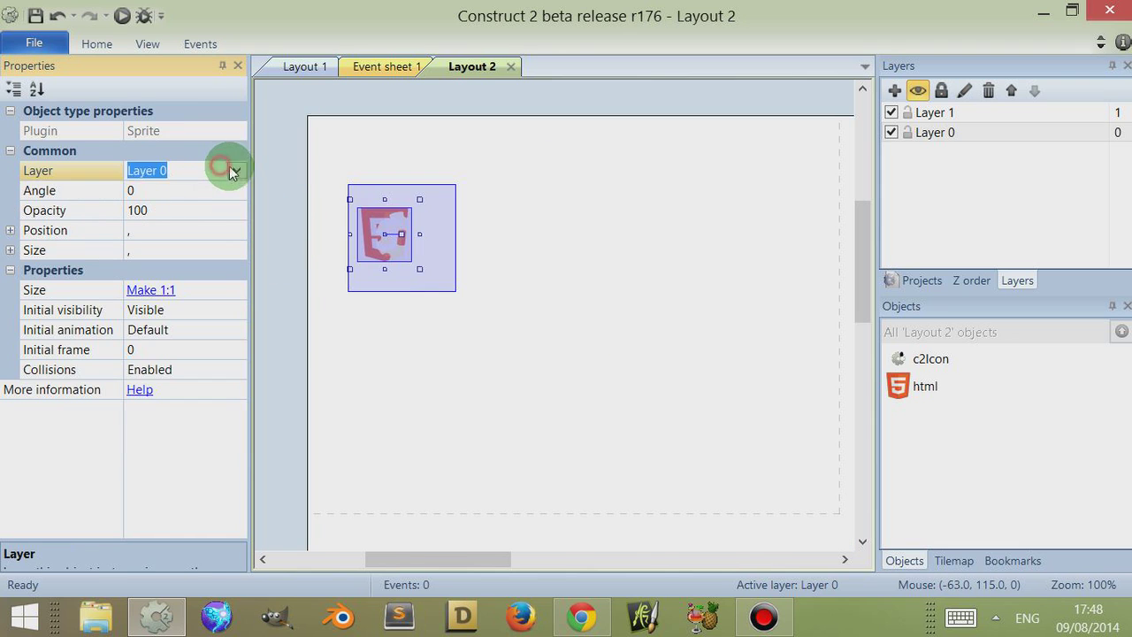
left_click(191, 189)
left_click(341, 293)
left_click_drag(432, 246, 459, 281)
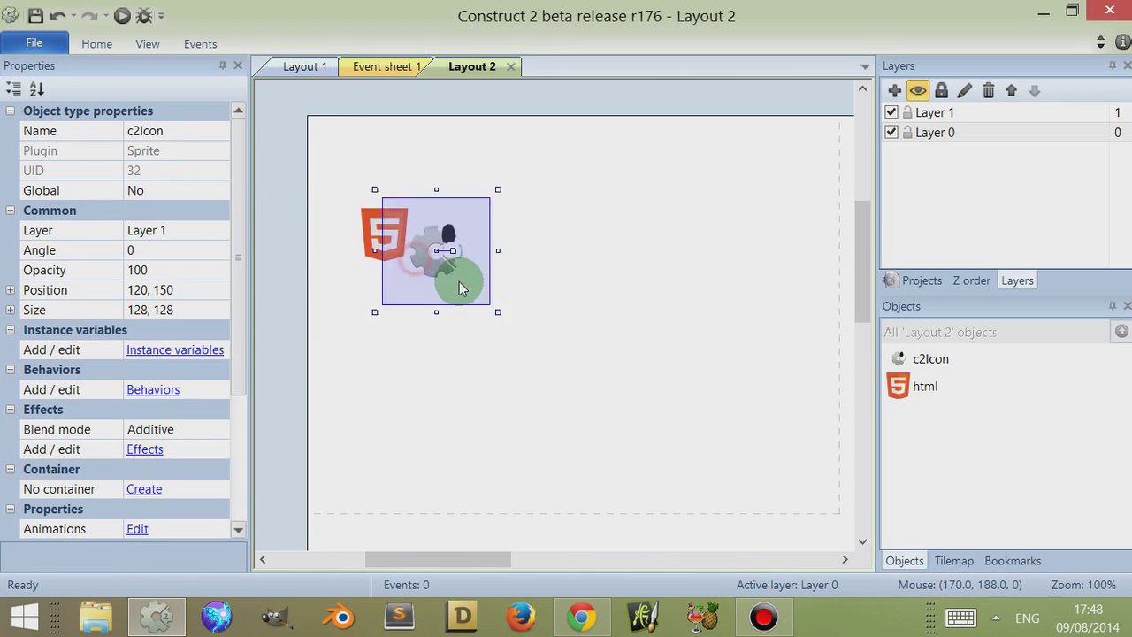
left_click(306, 66)
- Centre the none-example cog over its html logo and select the html icon beneath it
left_click(423, 235)
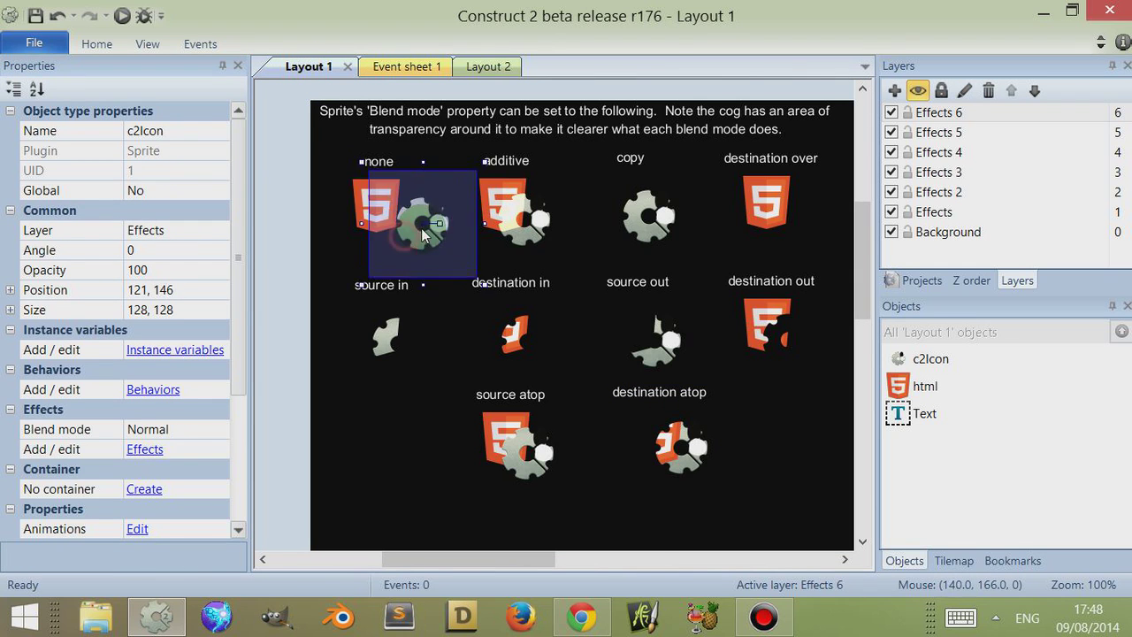
mouse_move(423, 235)
left_mouse_down()
mouse_move(398, 223)
mouse_move(384, 231)
mouse_move(407, 229)
left_mouse_up()
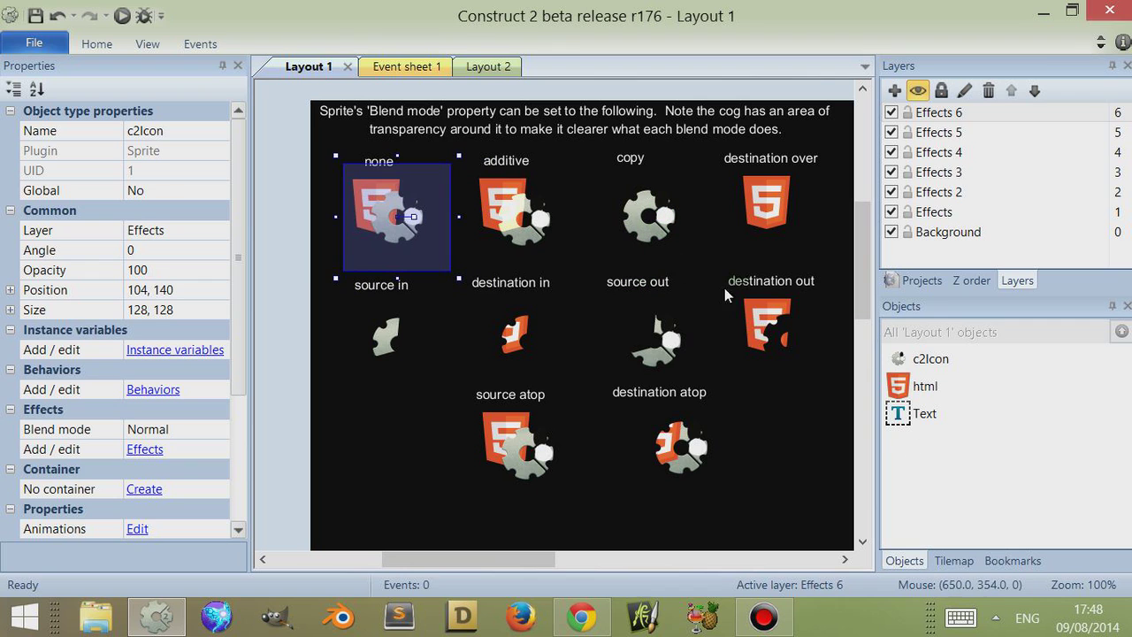
left_click_drag(403, 233, 408, 240)
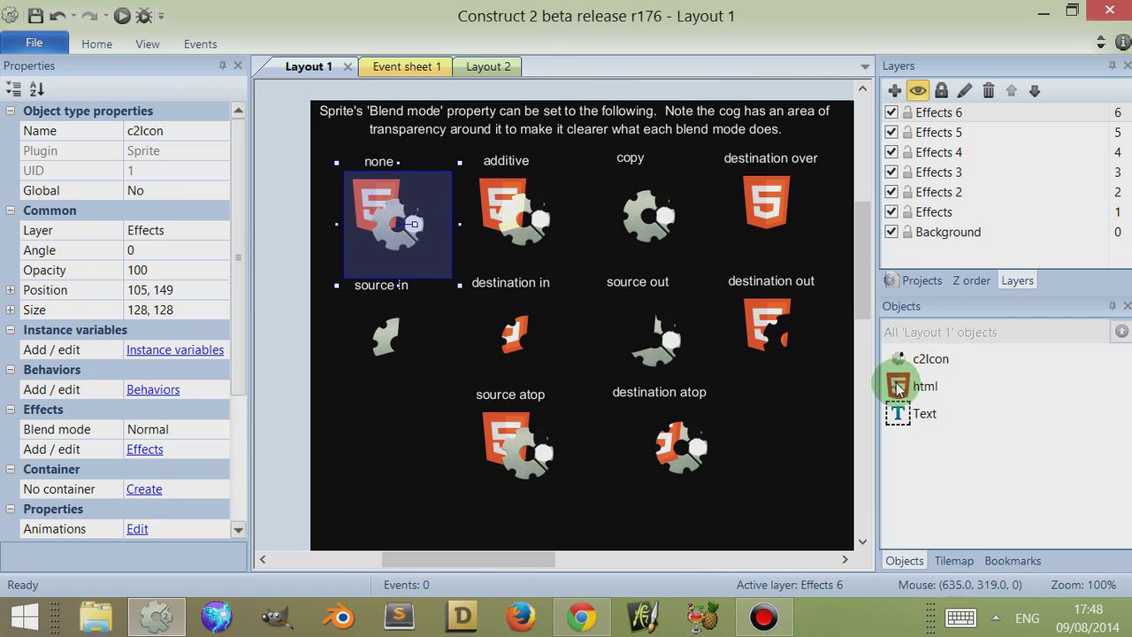
left_click_drag(898, 387, 379, 210)
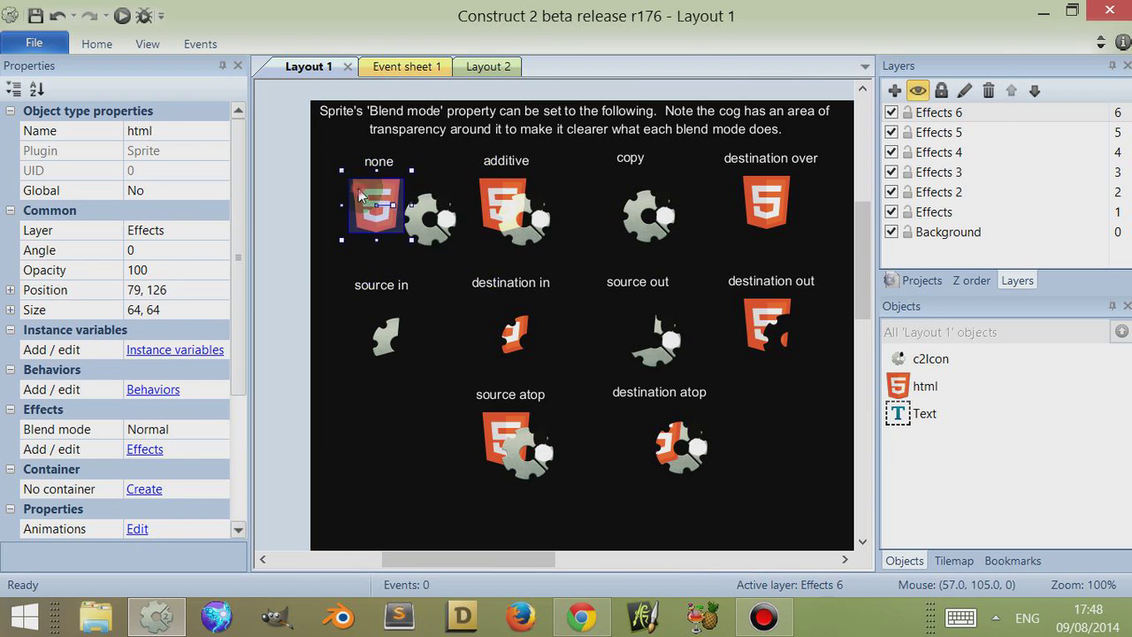
- Paint a black square on the html icon's top-left and a light square on its top-right
double_click(363, 199)
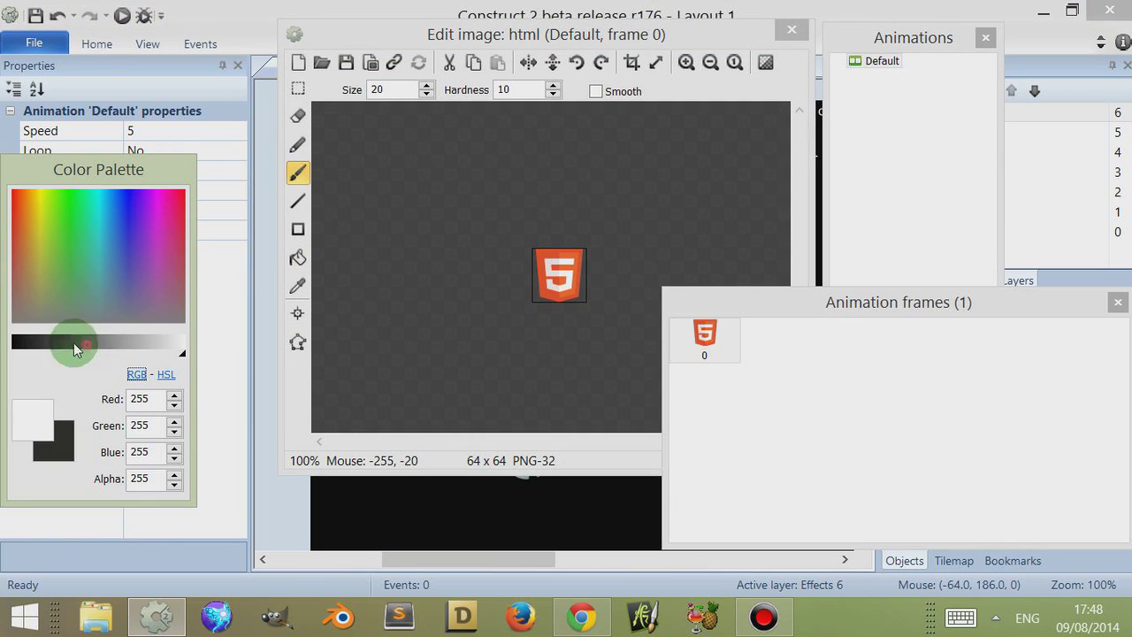
left_click_drag(73, 342, 14, 345)
left_click(298, 230)
left_click_drag(540, 255, 552, 268)
left_click_drag(142, 343, 182, 345)
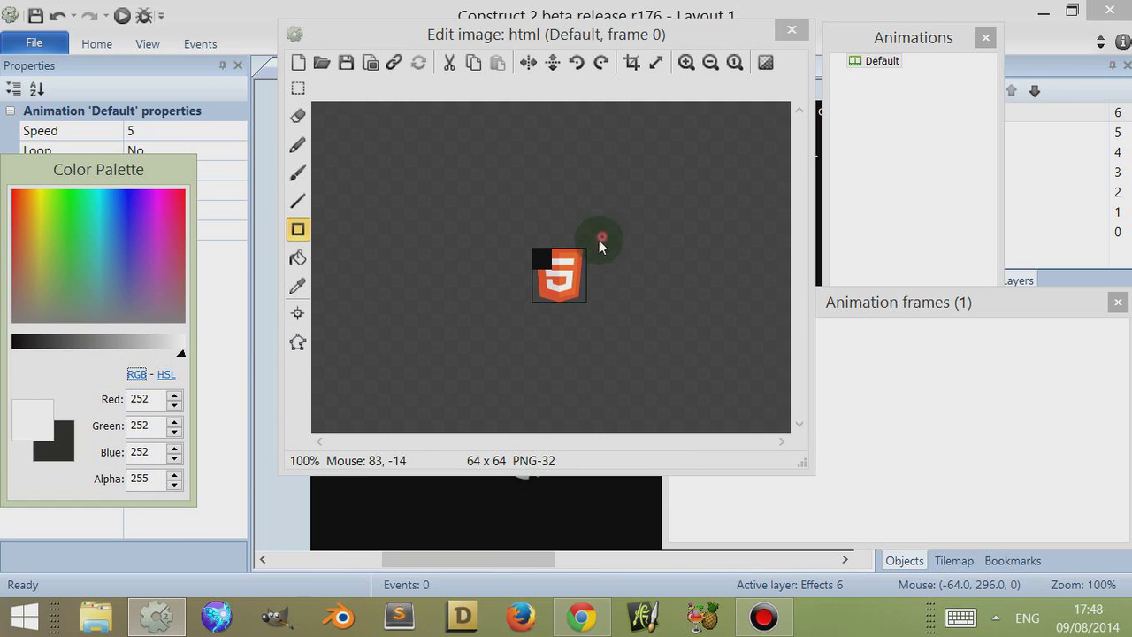
left_click_drag(599, 240, 570, 269)
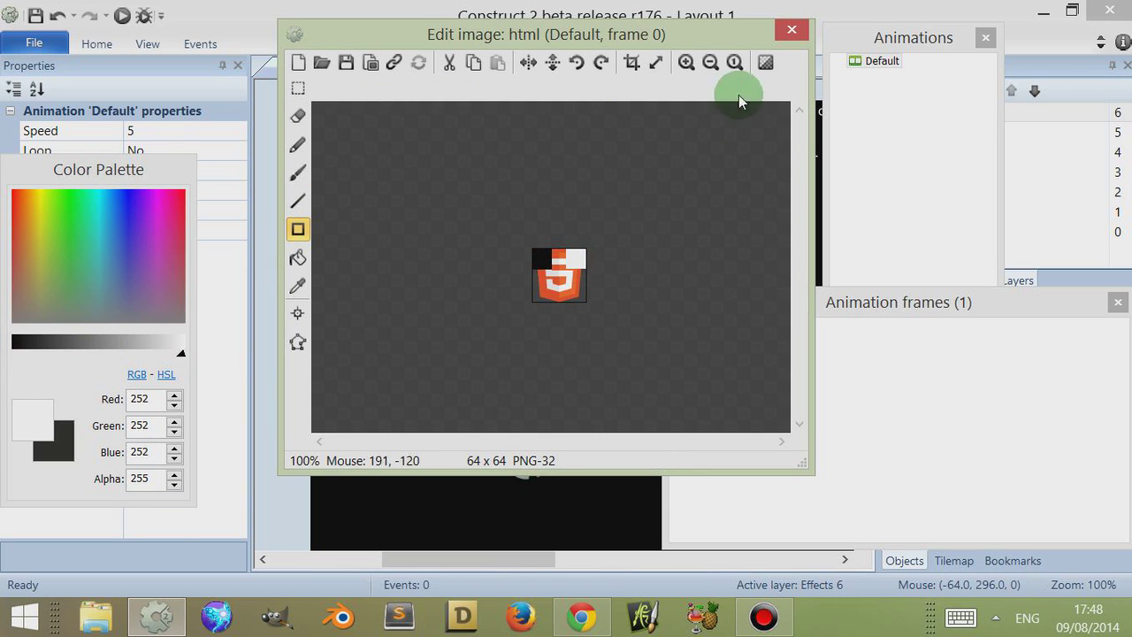
left_click(791, 29)
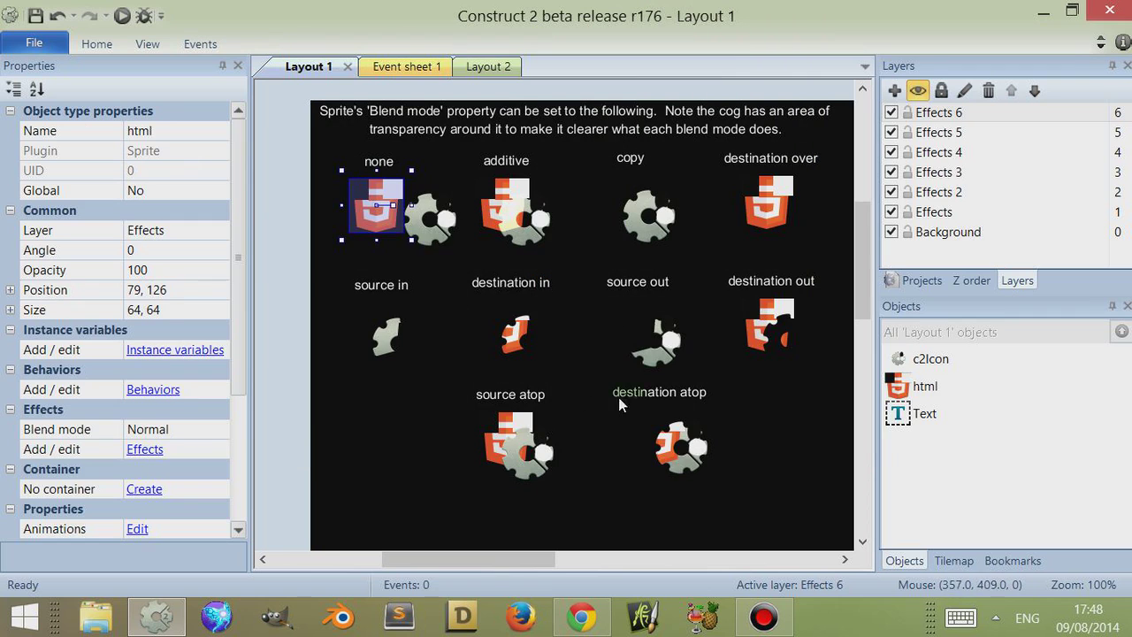
- Move the none and additive cogs over their html icons, then the copy-example cog
left_click_drag(431, 240, 397, 226)
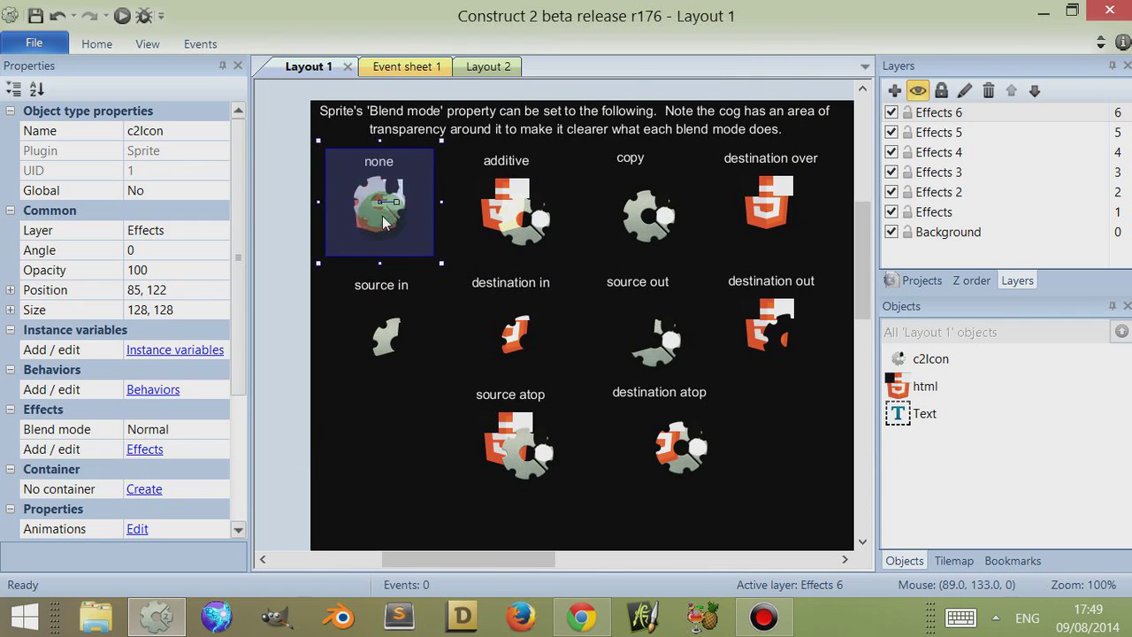
left_click_drag(383, 223, 406, 239)
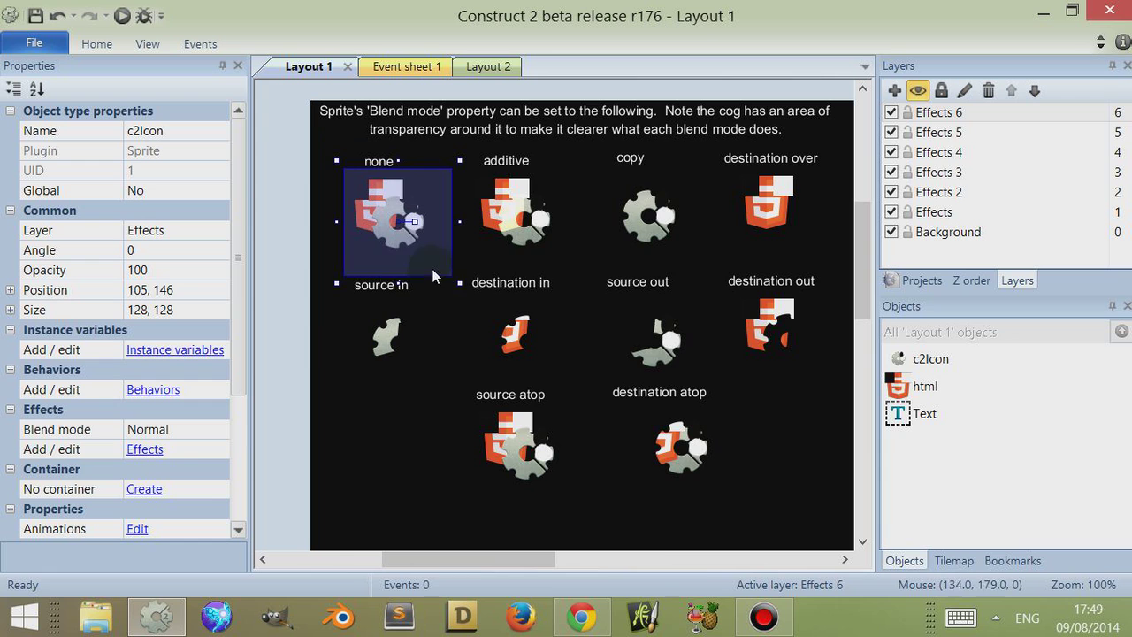
mouse_move(542, 233)
left_mouse_down()
mouse_move(488, 203)
mouse_move(541, 228)
mouse_move(517, 221)
mouse_move(544, 246)
left_mouse_up()
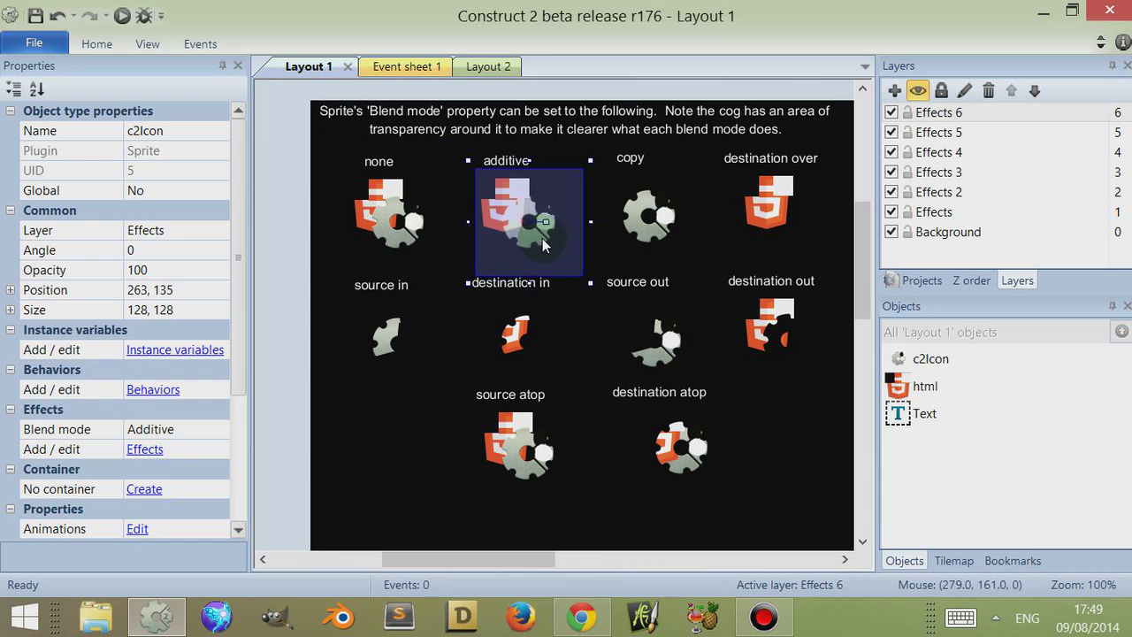
mouse_move(659, 232)
left_mouse_down()
mouse_move(638, 209)
mouse_move(674, 246)
mouse_move(702, 250)
mouse_move(667, 226)
mouse_move(618, 217)
mouse_move(659, 243)
mouse_move(666, 229)
left_mouse_up()
left_click(637, 208)
left_click(674, 246)
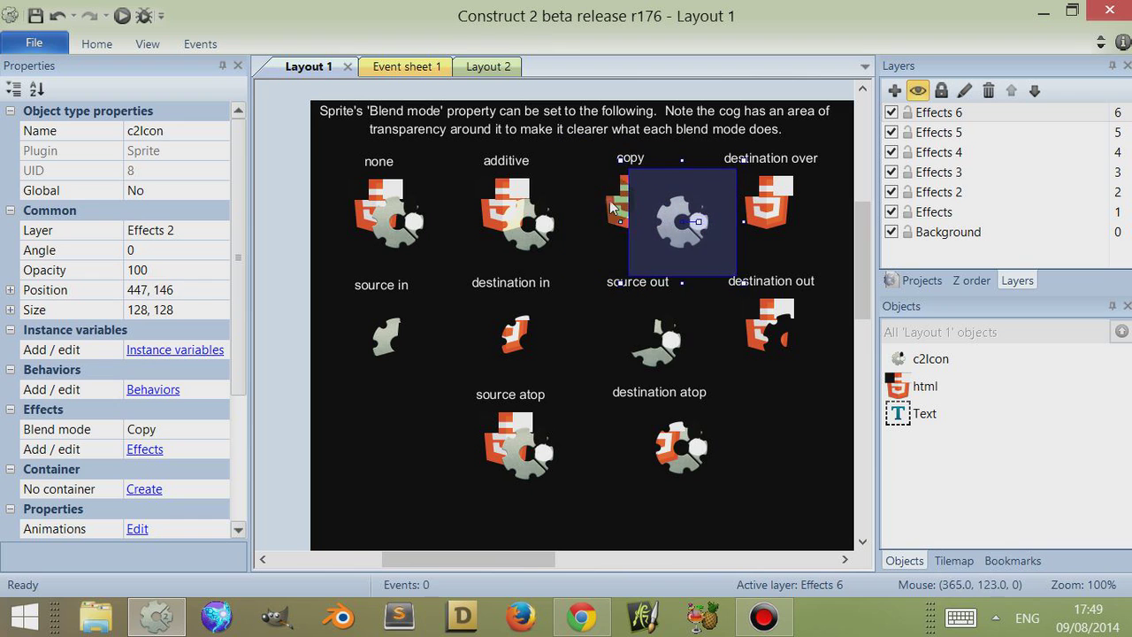
- Inspect the cog image and reposition the copy-example cog over its html icon
left_click(611, 207)
left_click(668, 230)
double_click(660, 232)
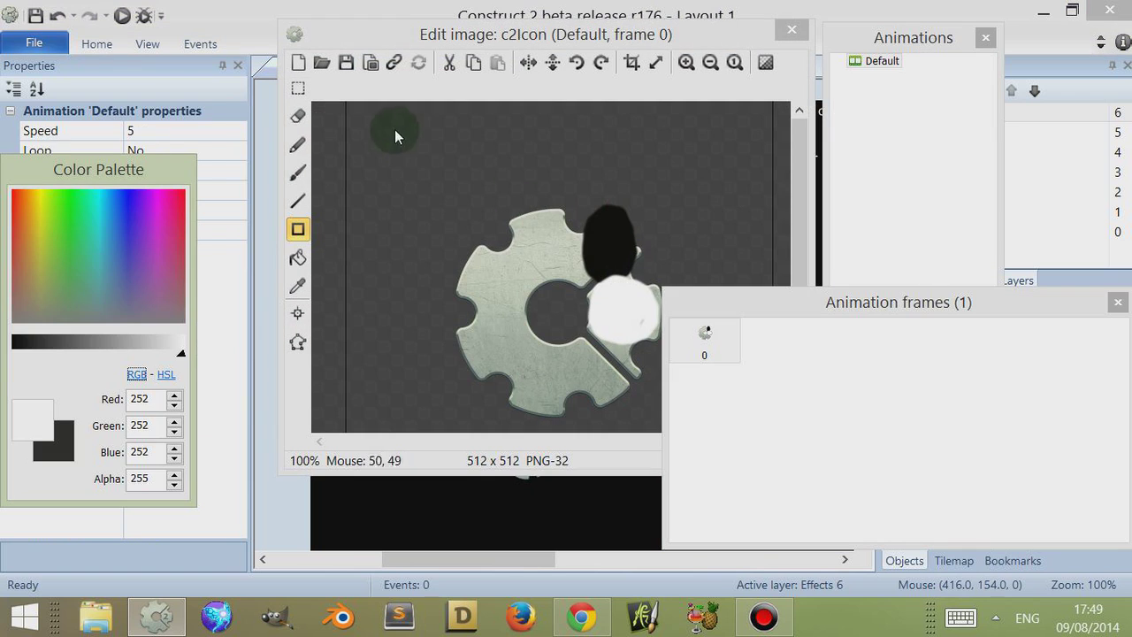
left_click(791, 32)
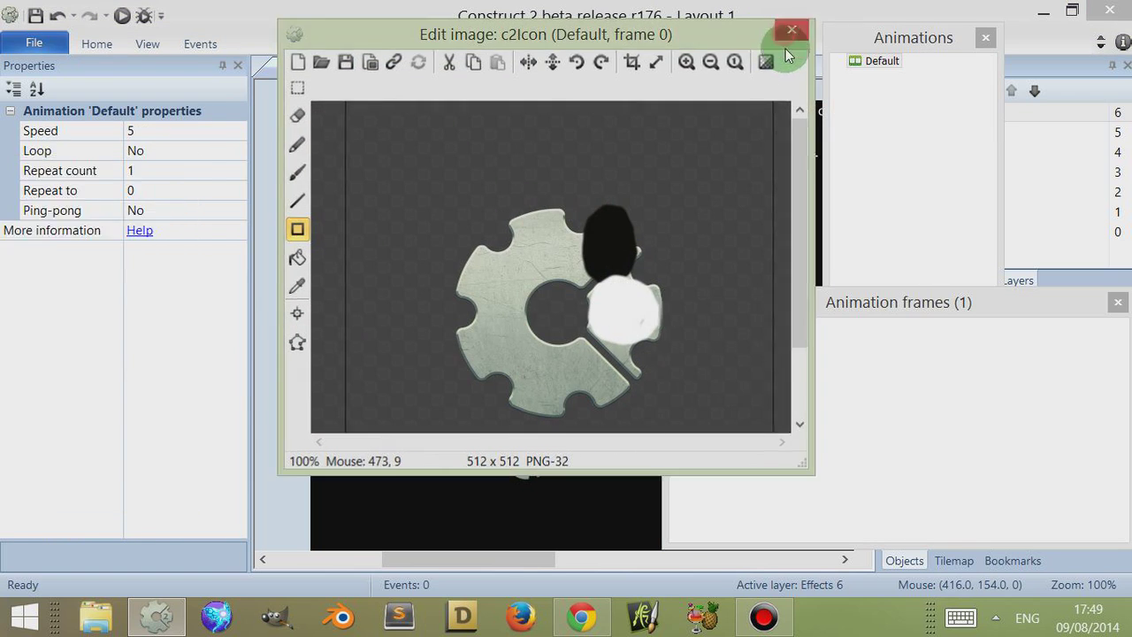
left_click_drag(695, 237, 667, 236)
left_click(624, 204)
left_click(679, 244)
left_click(615, 211)
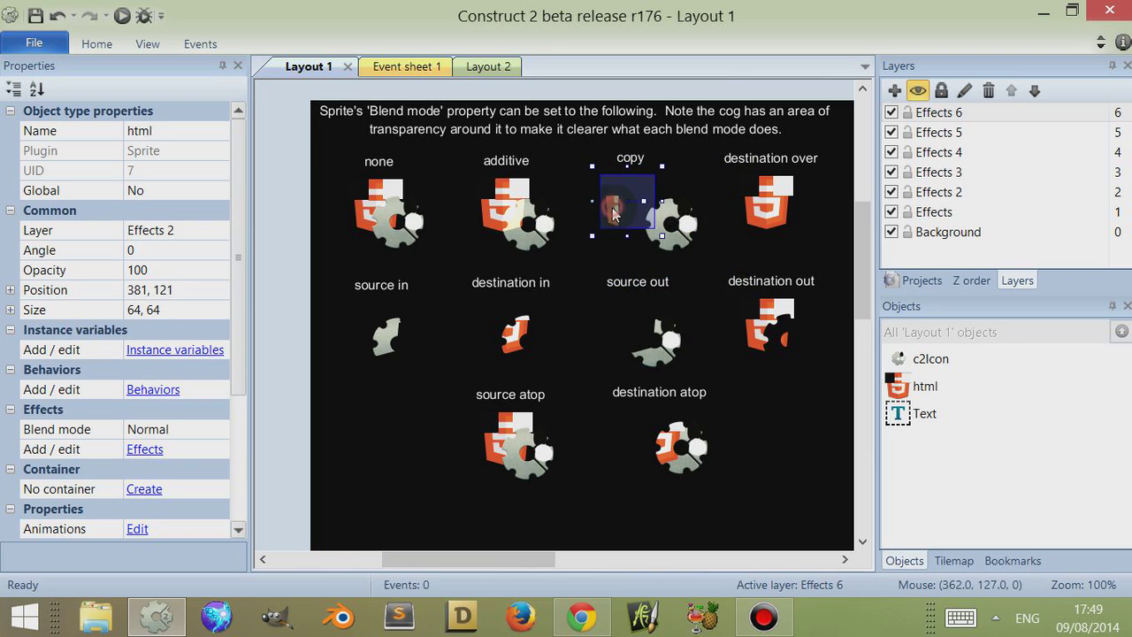
left_click(684, 247)
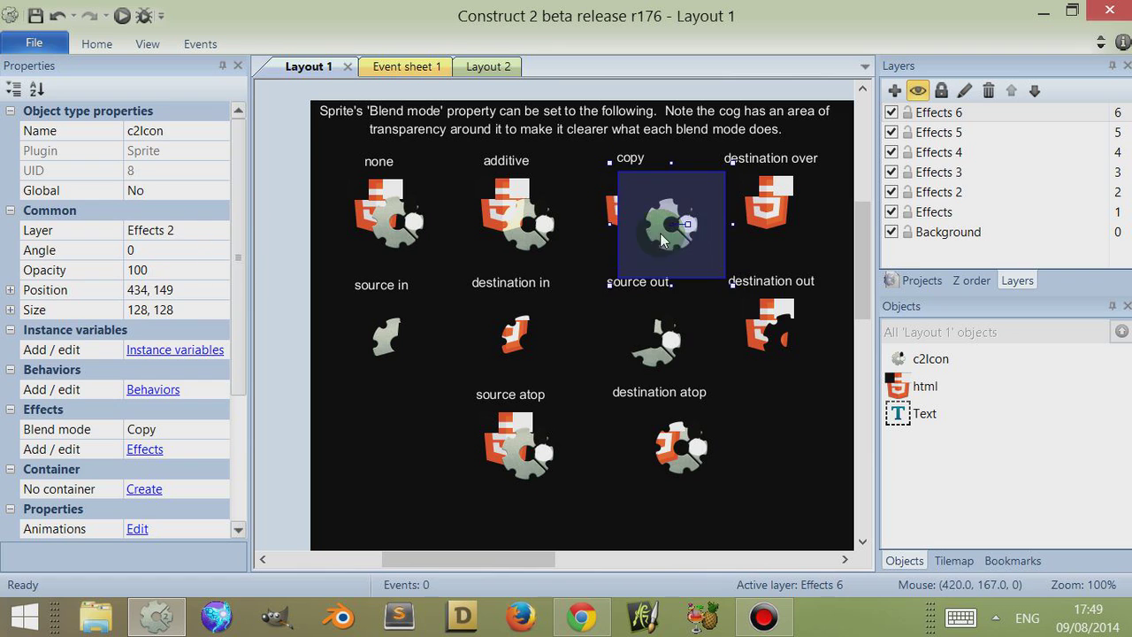
left_click_drag(684, 248, 661, 238)
- Settle the copy cog at 420, 144 and the destination-over cog at 591, 147
left_click(494, 213)
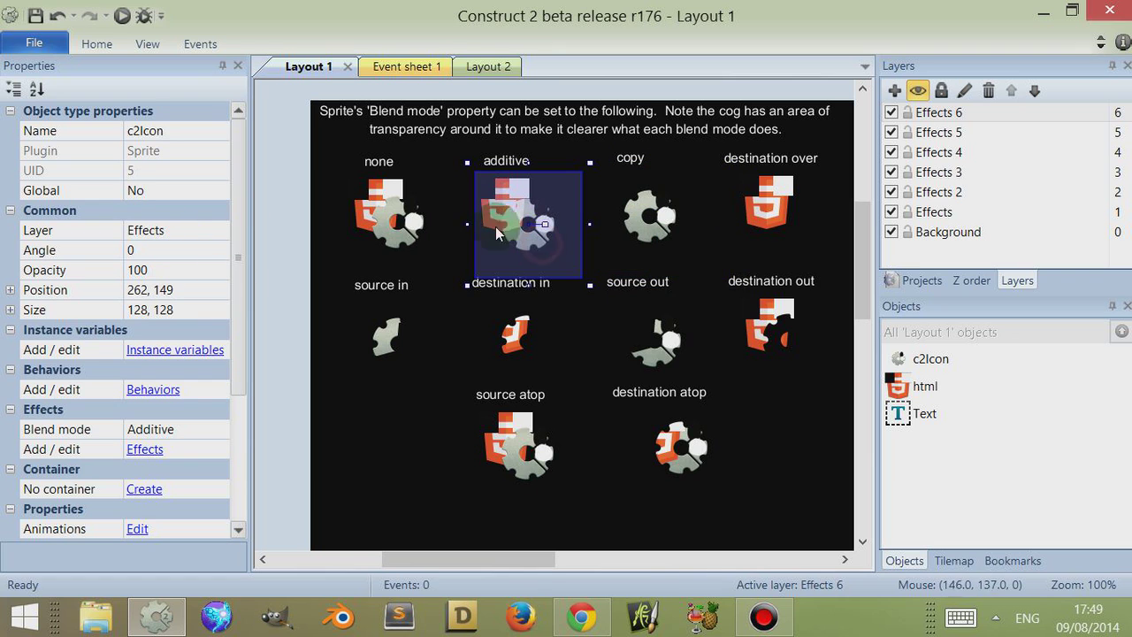
left_click(671, 229)
left_click_drag(657, 228, 671, 238)
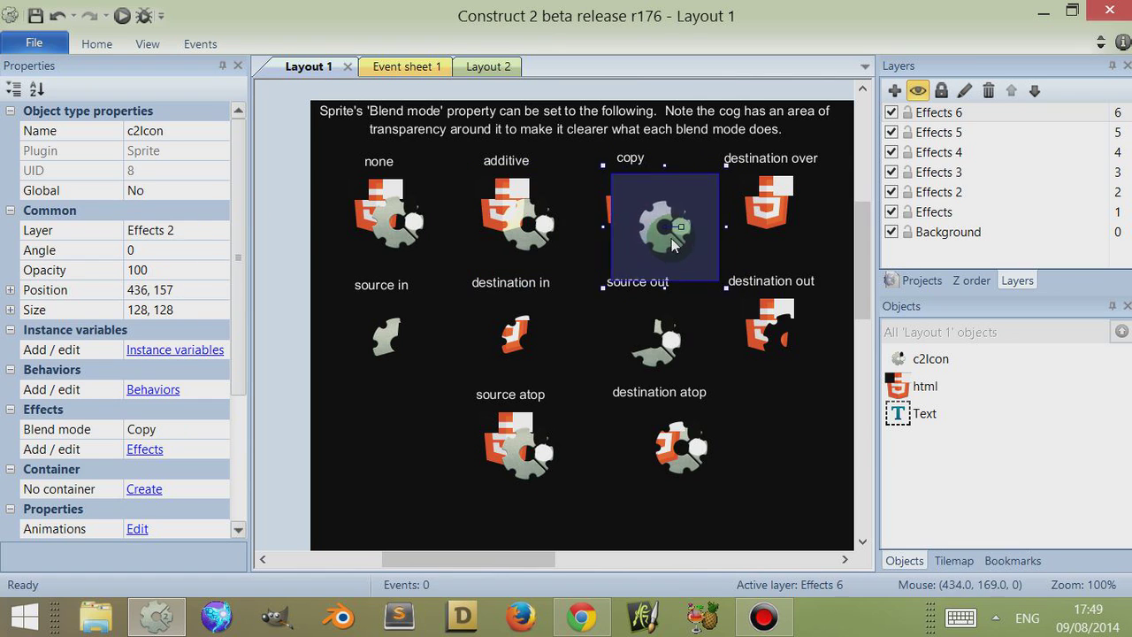
left_click(762, 221)
left_click_drag(778, 219, 795, 233)
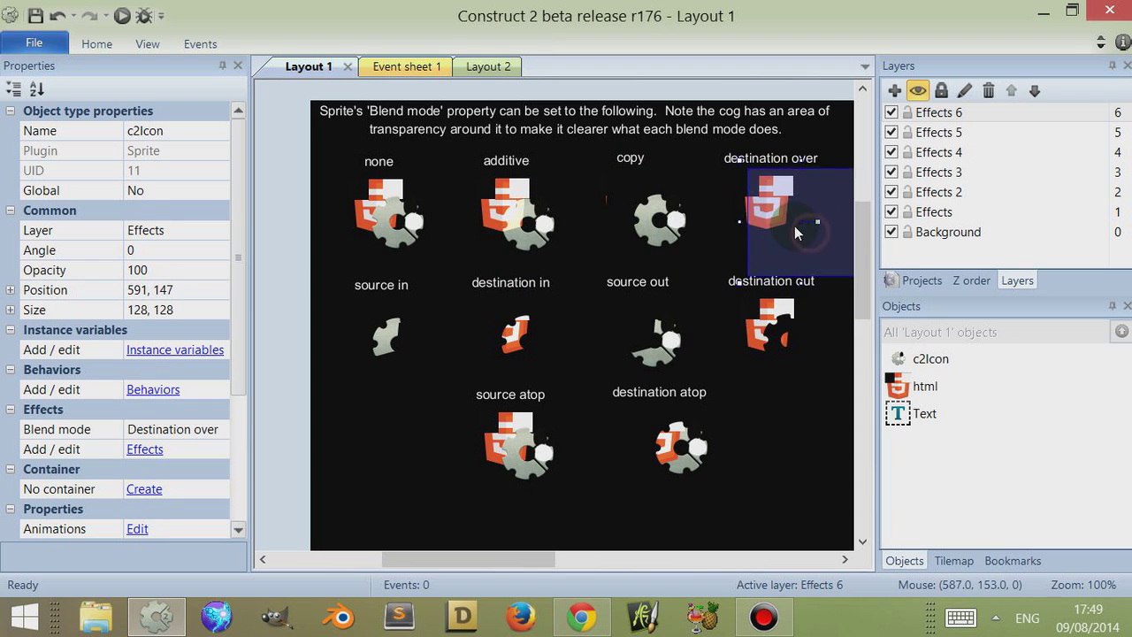
- In the Z order list, raise html 10 above c2Icon 11, then put it back below
left_click(955, 281)
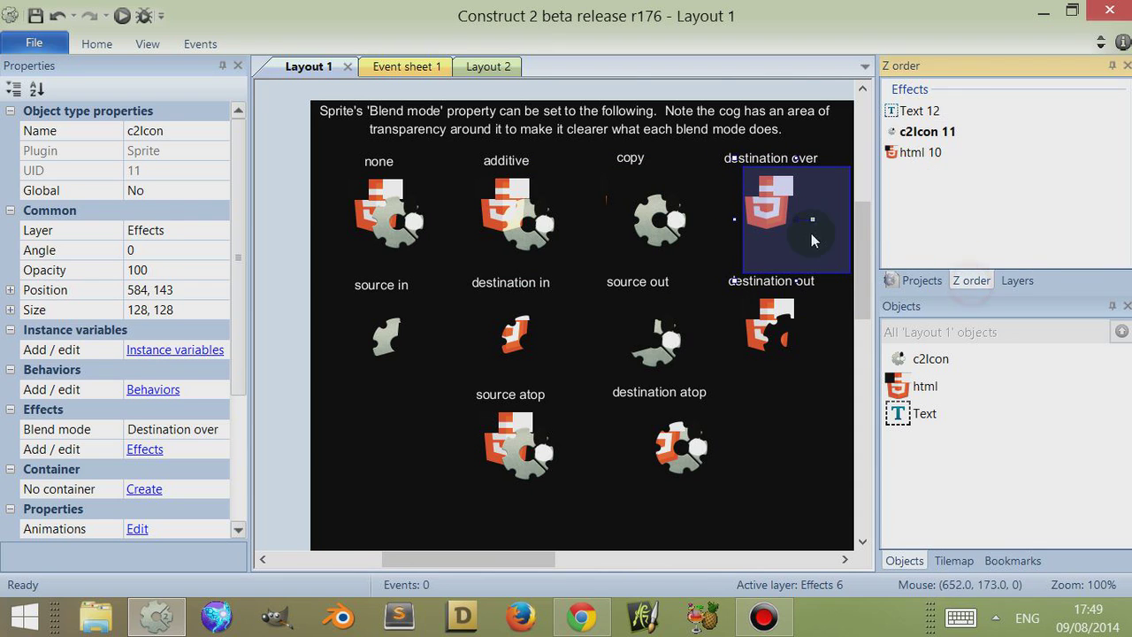
left_click_drag(781, 213, 761, 210)
left_click(919, 156)
left_click_drag(920, 162, 925, 132)
left_click_drag(818, 214, 825, 213)
left_click_drag(887, 131, 920, 168)
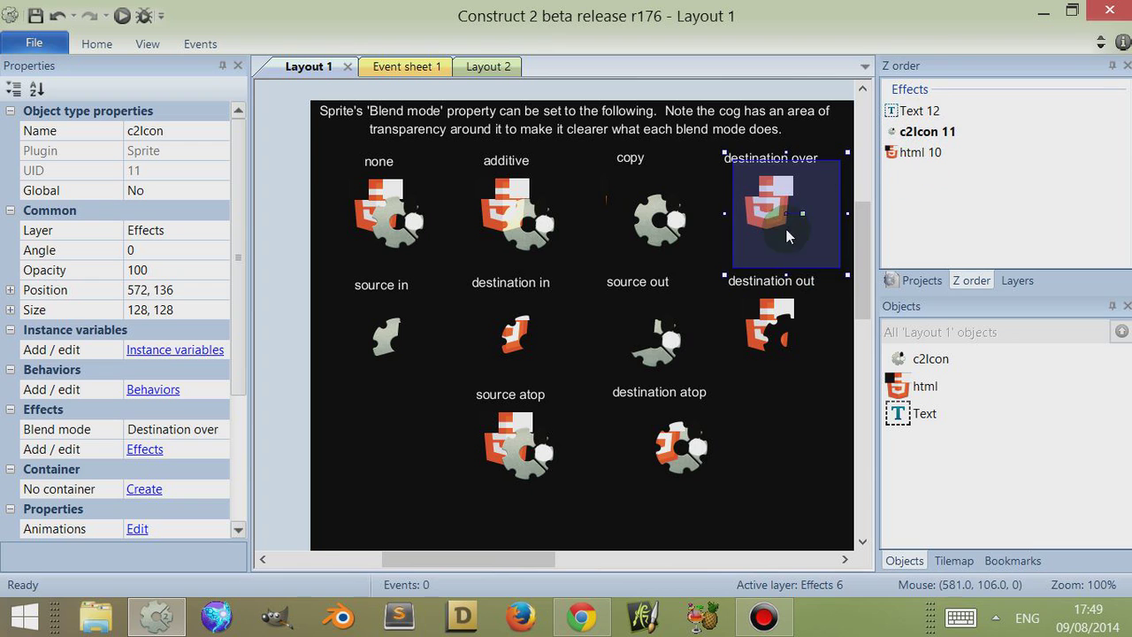
- Move the source-in cog to 91, 277 over its icon and return to Layout 2
left_click_drag(787, 233, 788, 232)
left_click_drag(393, 350, 376, 332)
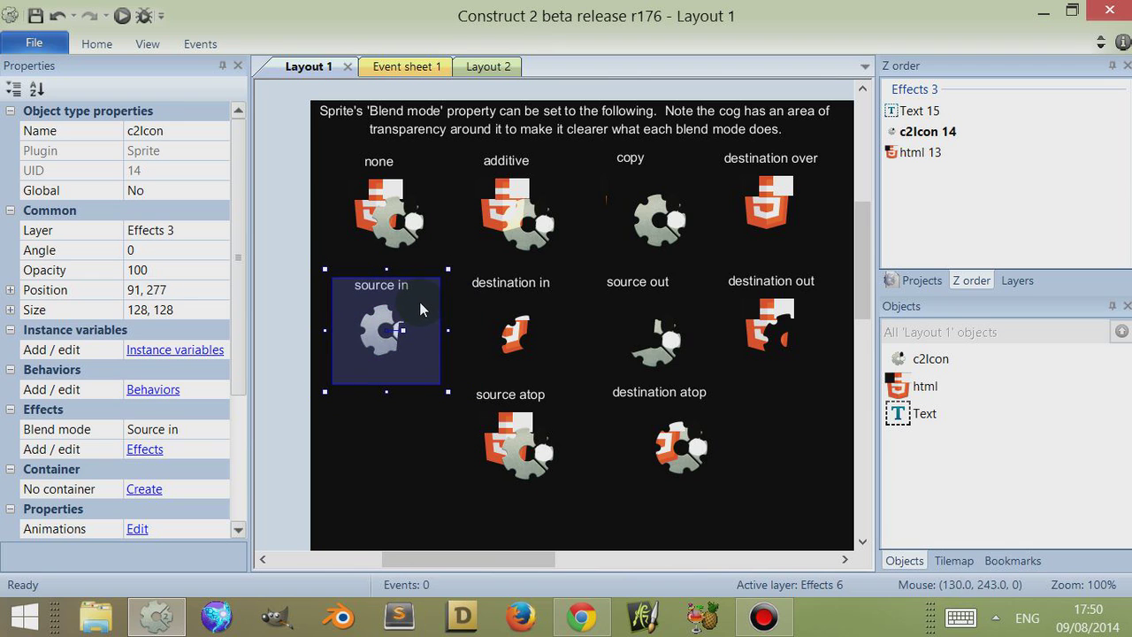
left_click(482, 69)
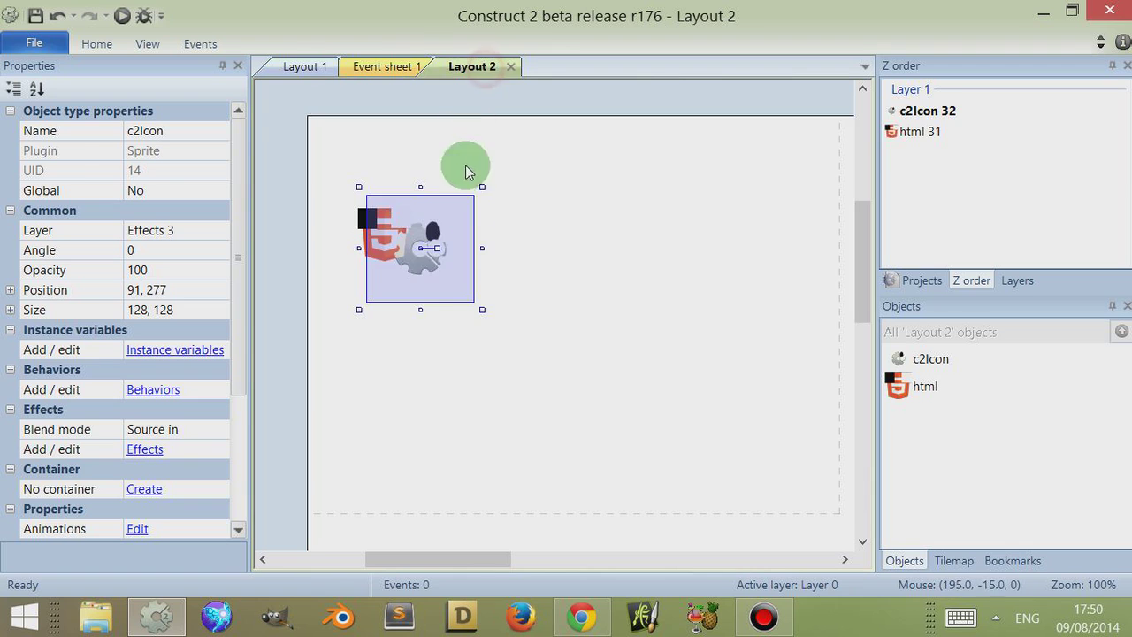
- Insert a new 250 x 250 Sprite into Layout 2 and paint it with orange brush strokes
double_click(427, 354)
left_click_drag(830, 202, 829, 255)
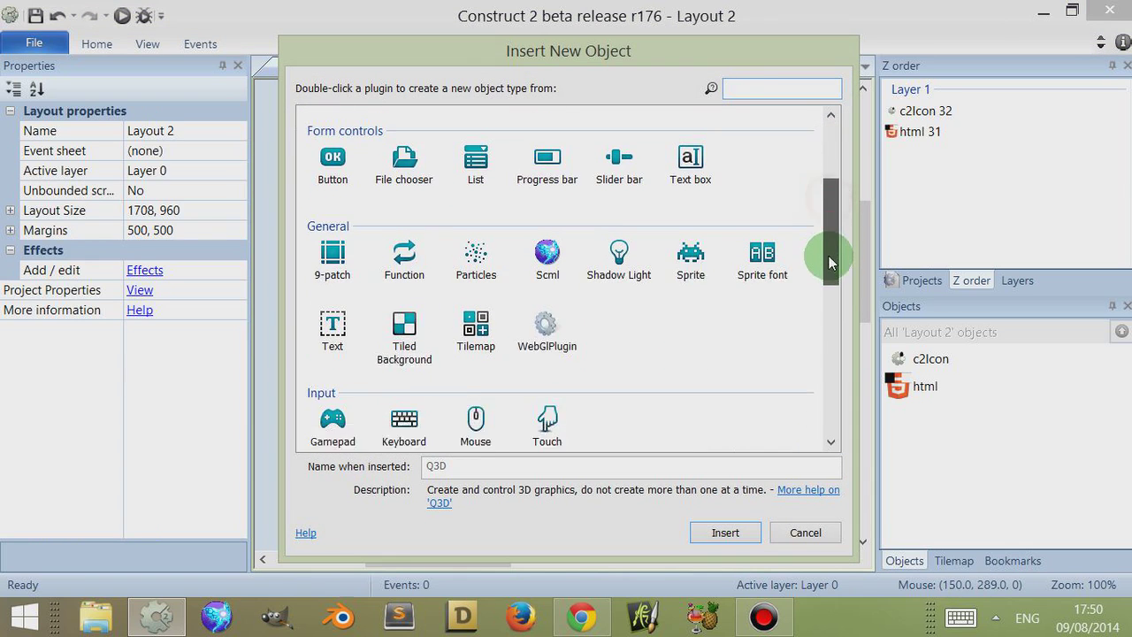
double_click(685, 242)
left_click(551, 302)
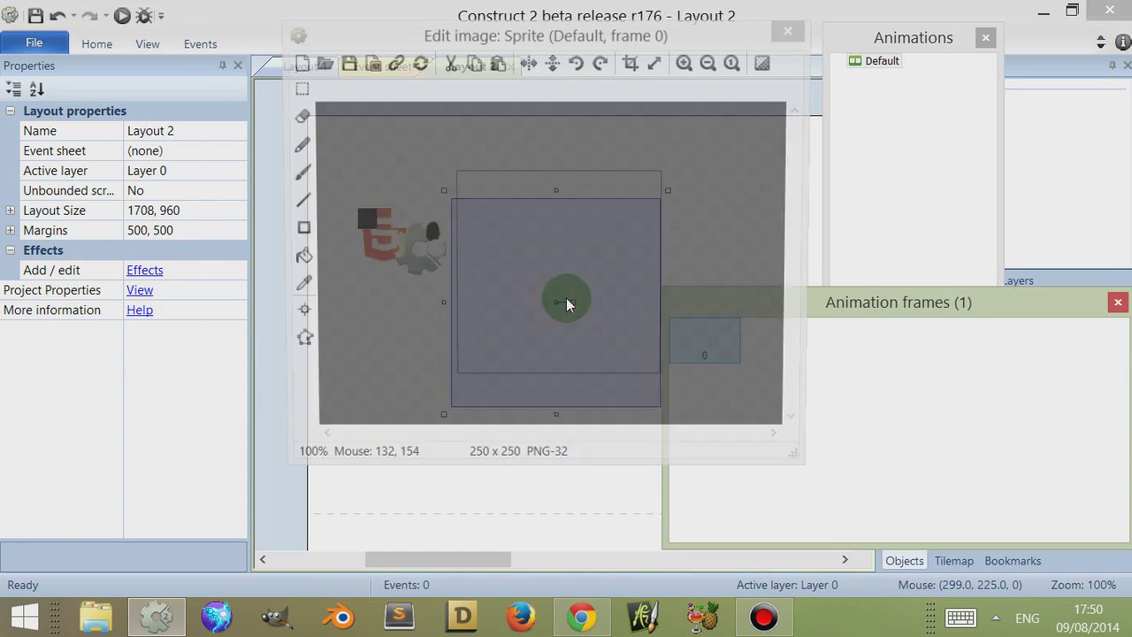
left_click(34, 248)
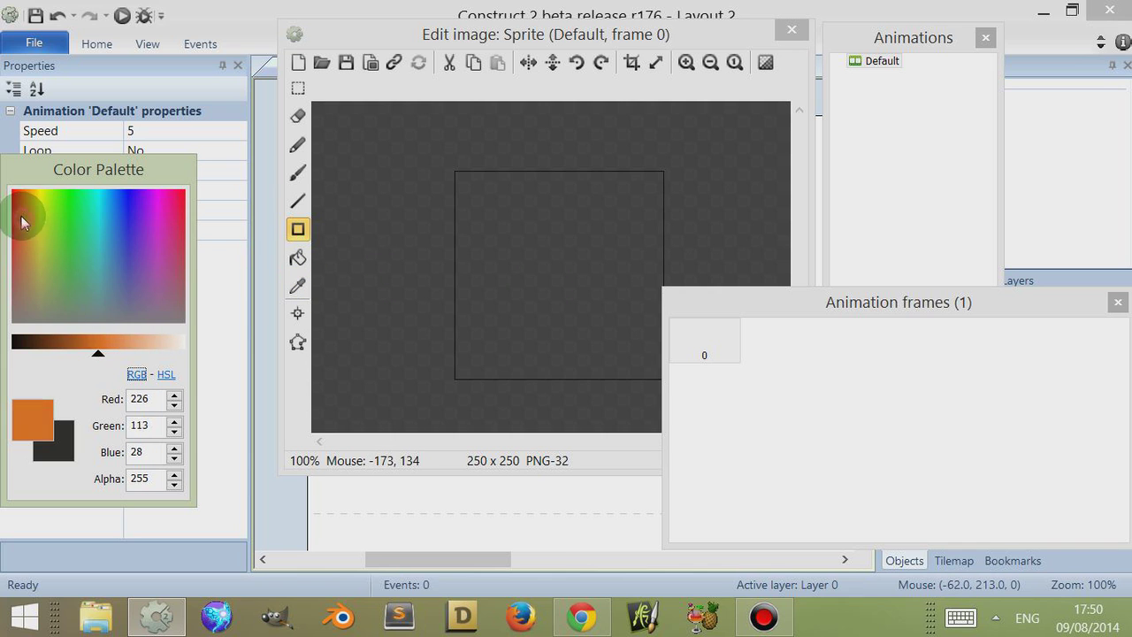
left_click(298, 173)
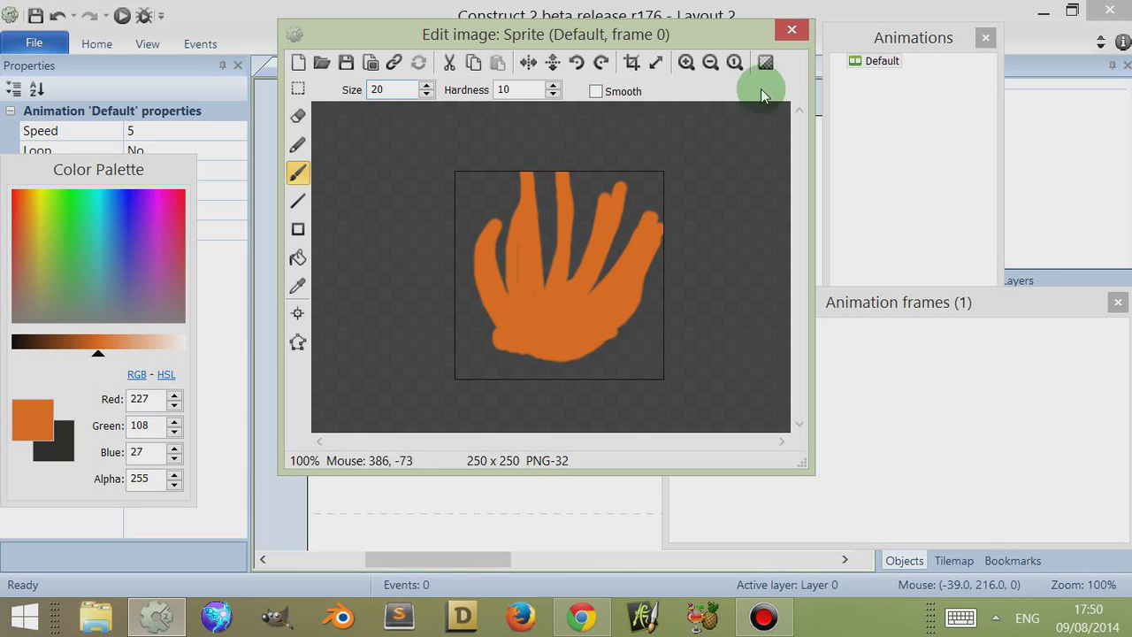
left_click(792, 29)
- Position the orange sprite beside the icon and cog, and insert a second Sprite
left_click_drag(554, 352, 555, 377)
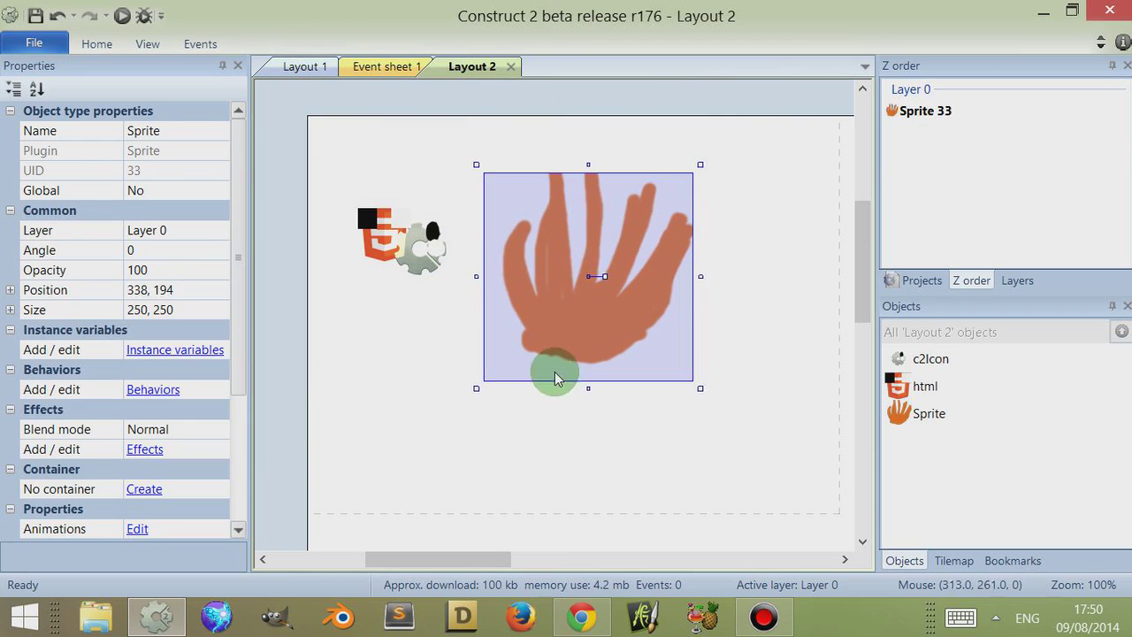
left_click(560, 420)
double_click(543, 413)
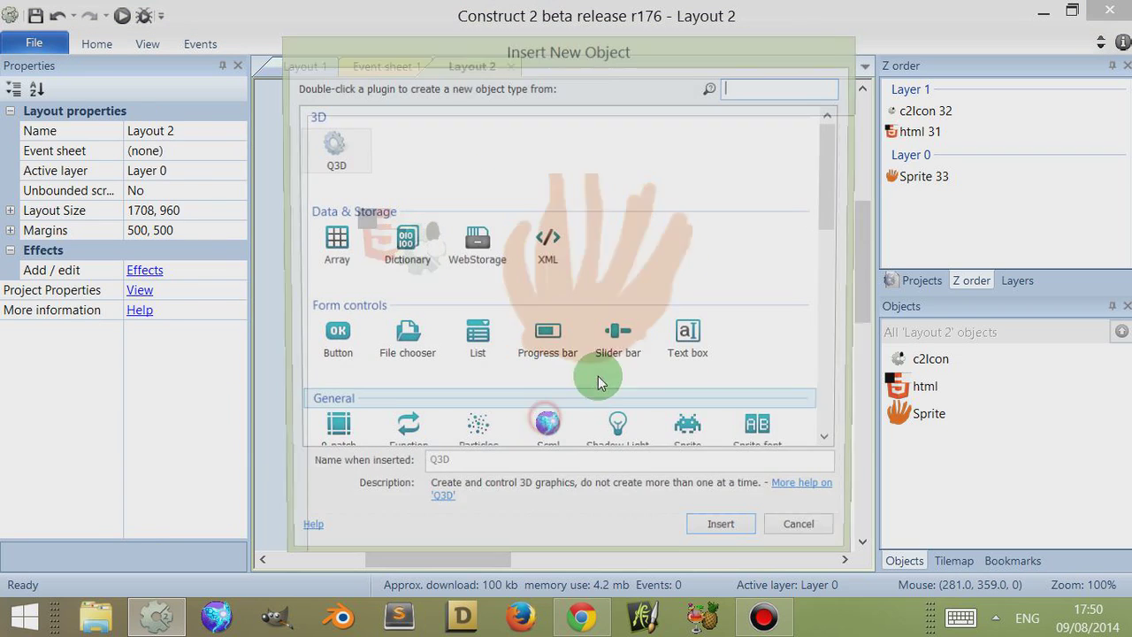
left_click(684, 431)
double_click(691, 432)
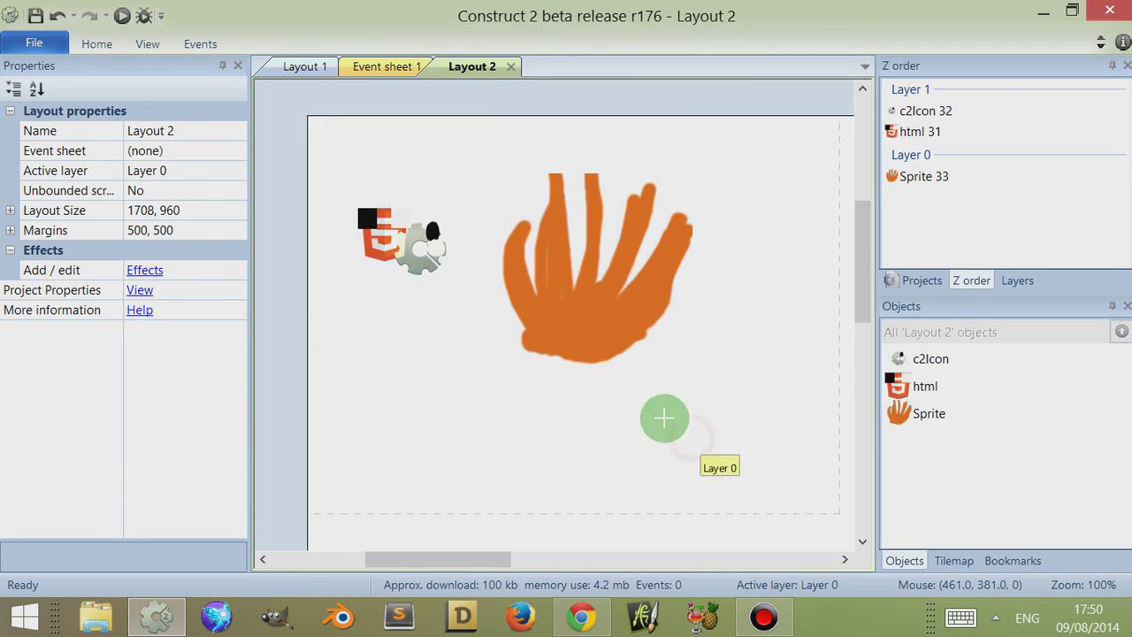
left_click(591, 419)
- Brush zigzag stripes of orange, yellow and red across Sprite2
left_click_drag(436, 212, 609, 216)
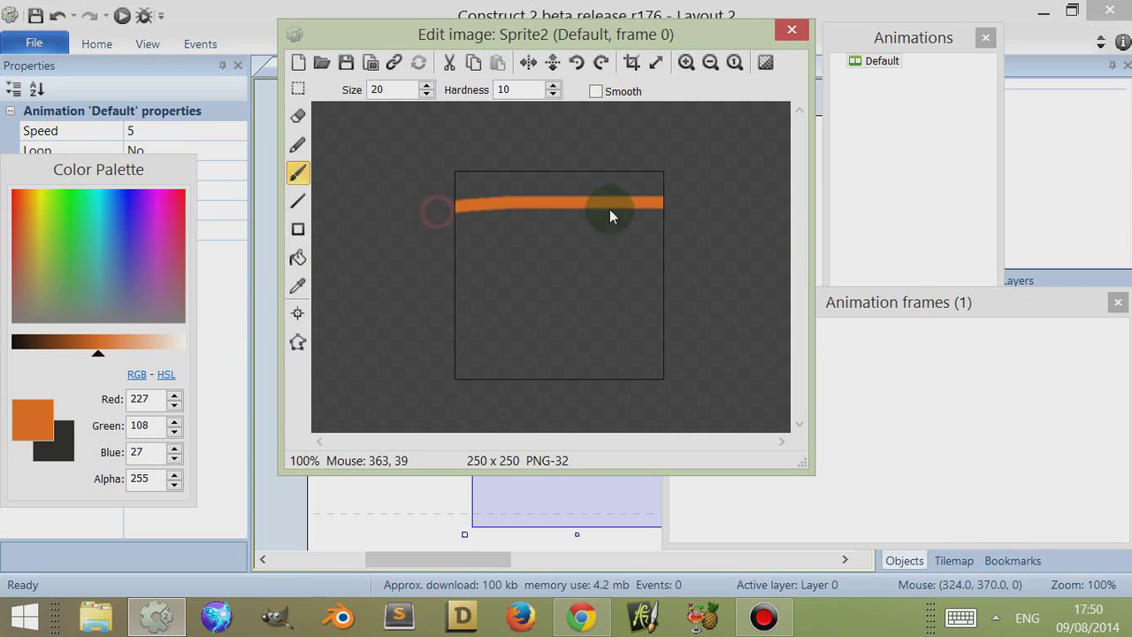
mouse_move(430, 286)
left_mouse_down()
mouse_move(725, 337)
mouse_move(393, 395)
mouse_move(339, 315)
left_mouse_up()
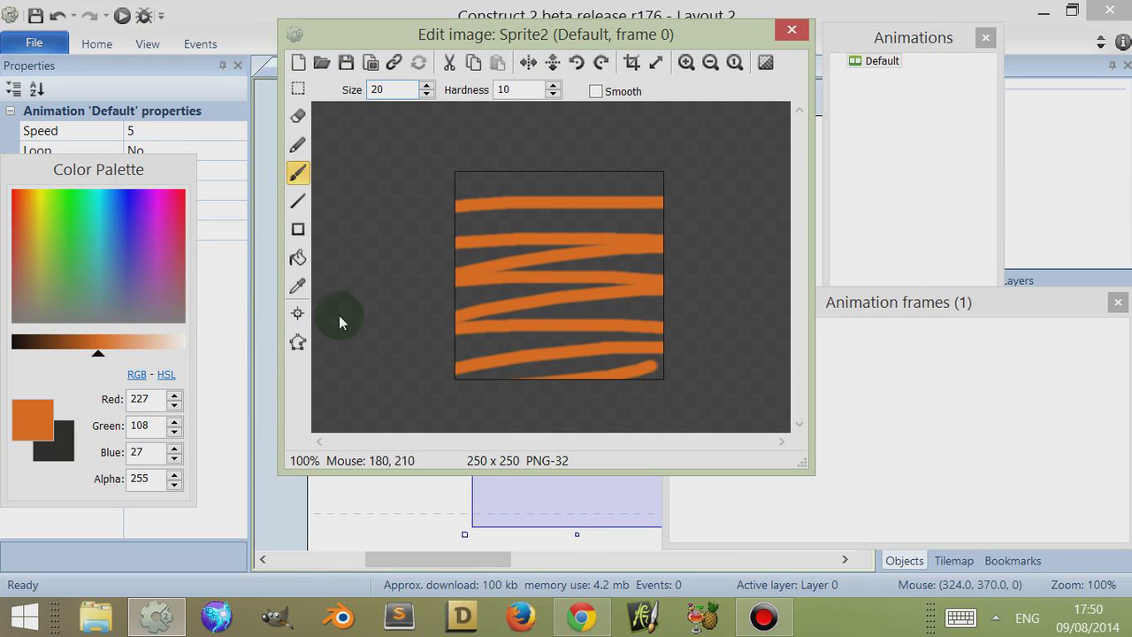
left_click(41, 226)
mouse_move(402, 202)
left_mouse_down()
mouse_move(610, 201)
mouse_move(390, 287)
mouse_move(576, 383)
left_mouse_up()
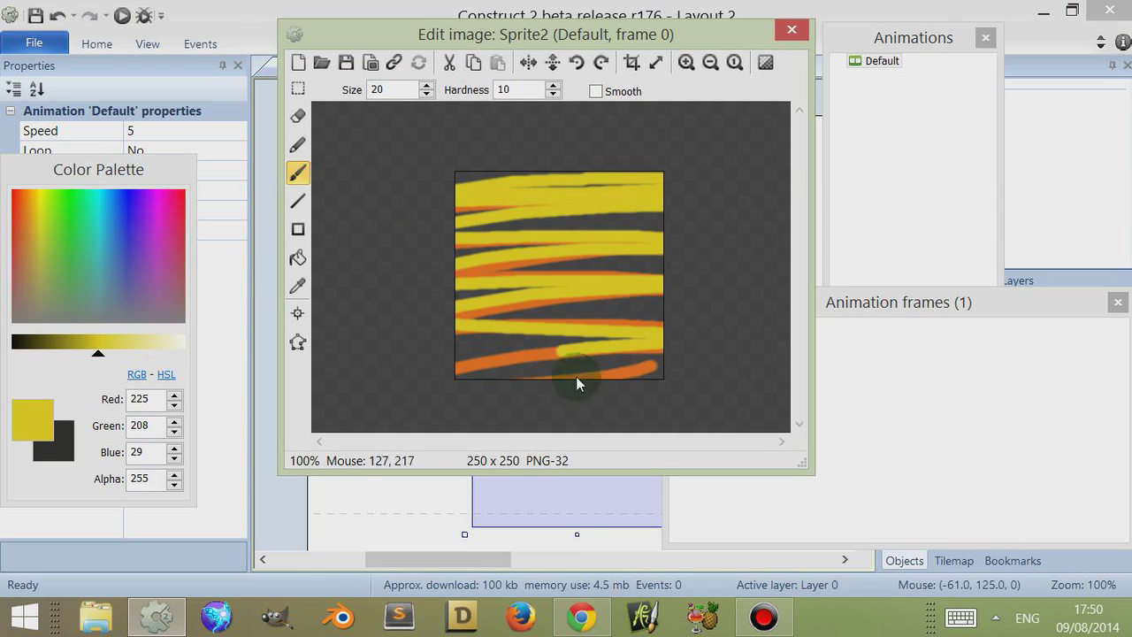
left_click(25, 232)
left_click_drag(668, 208, 445, 210)
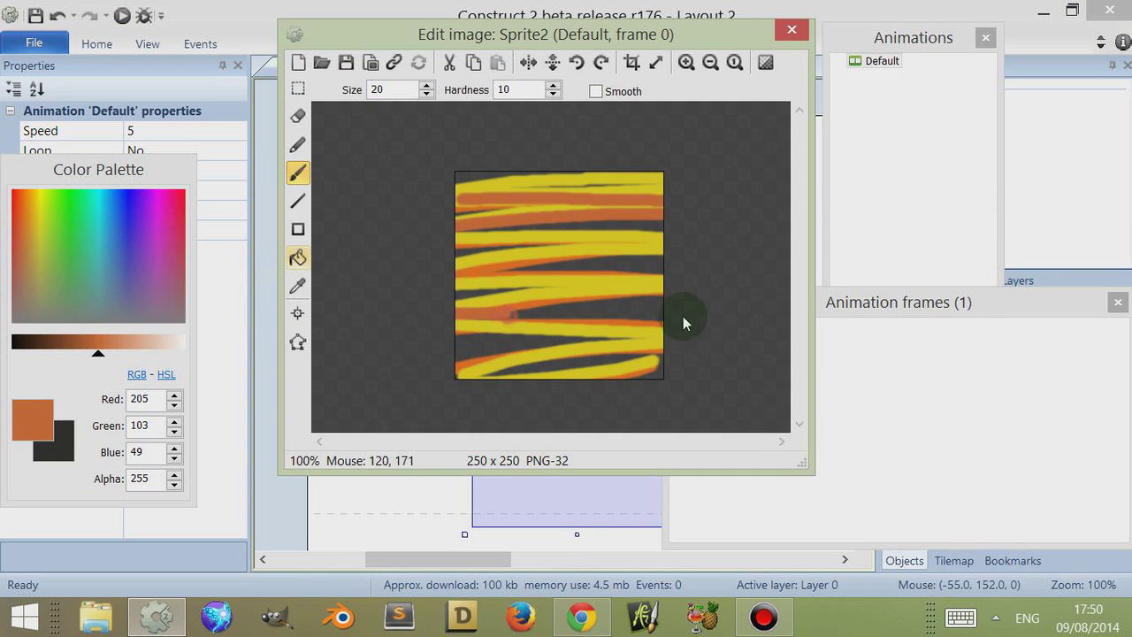
left_click(13, 206)
mouse_move(418, 273)
left_mouse_down()
mouse_move(640, 265)
mouse_move(448, 287)
left_mouse_up()
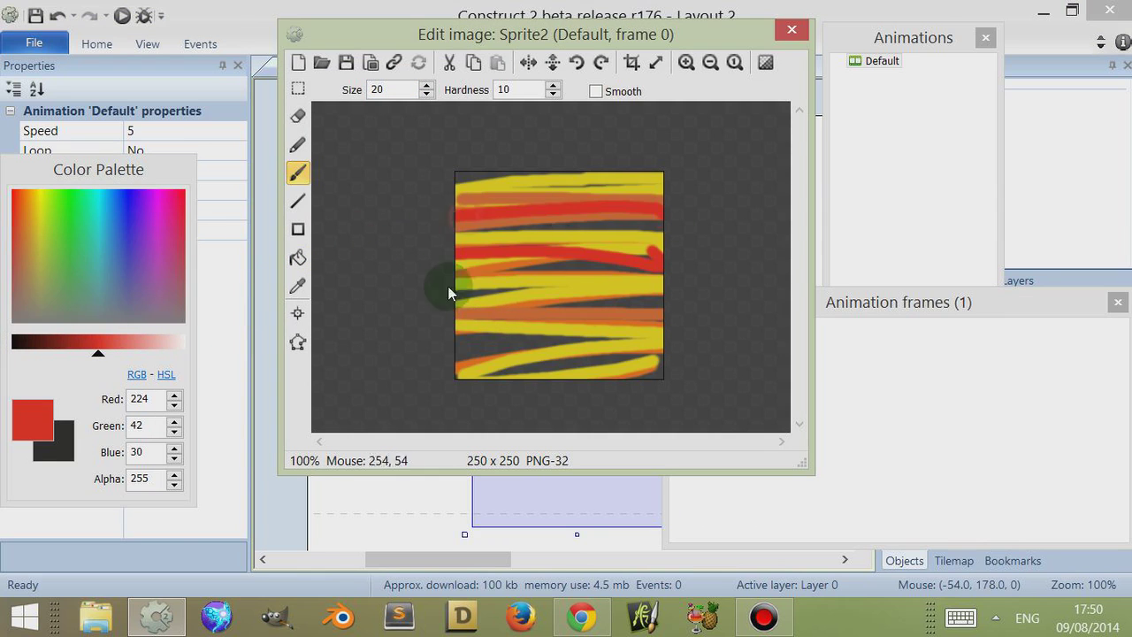
left_click(792, 29)
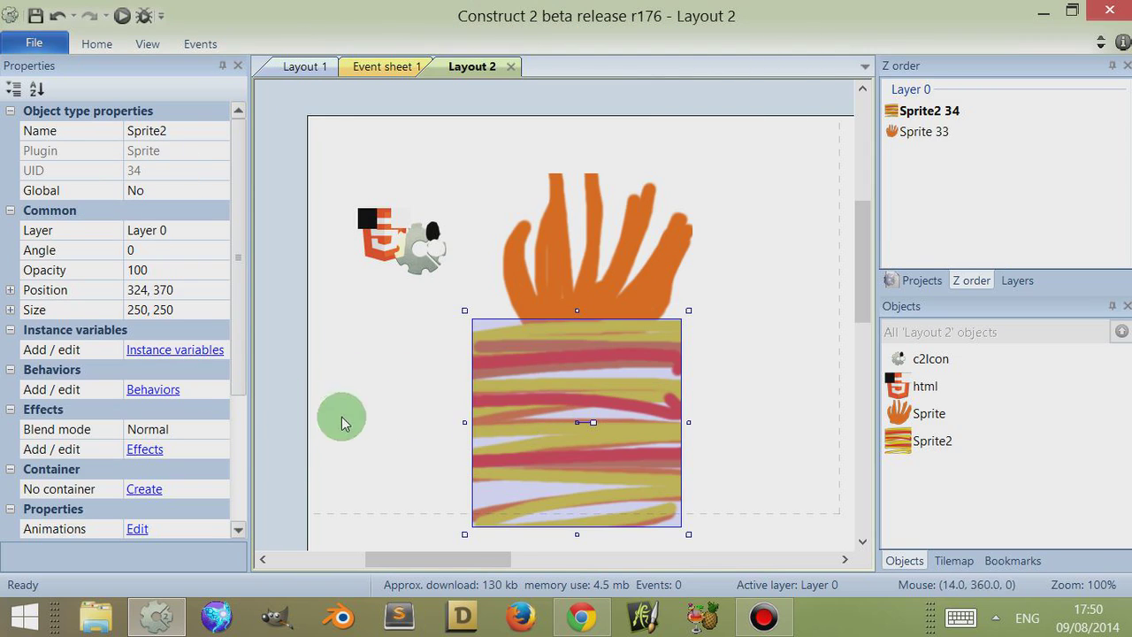
- Set Sprite2's Blend mode to Source in and move it up-right
left_click_drag(538, 486, 559, 443)
left_click(202, 427)
left_click(219, 429)
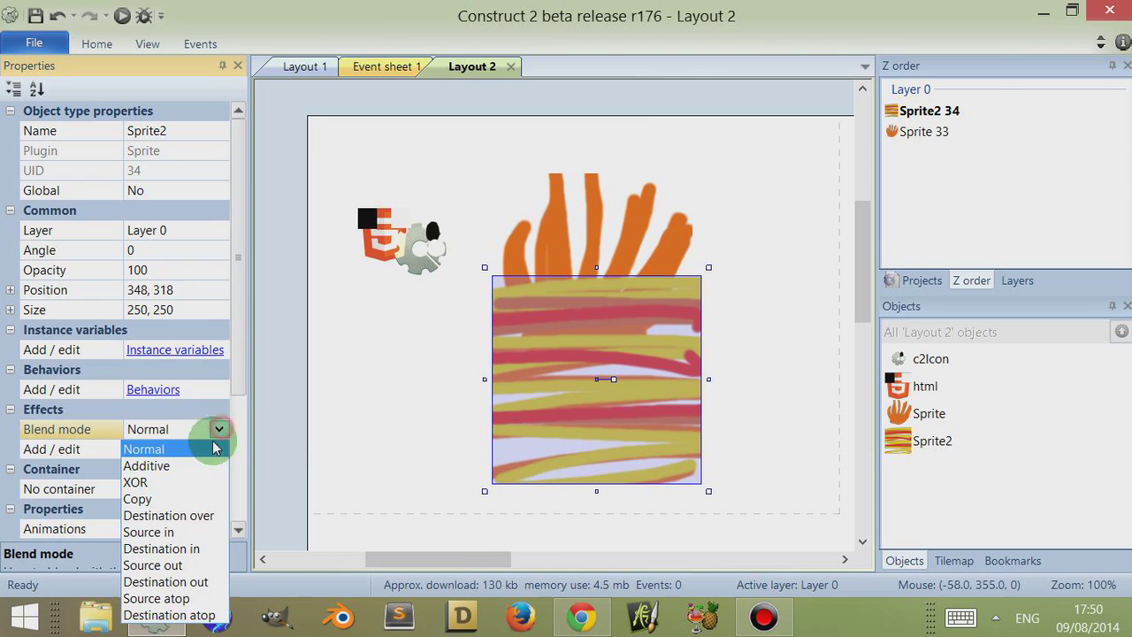
left_click(196, 532)
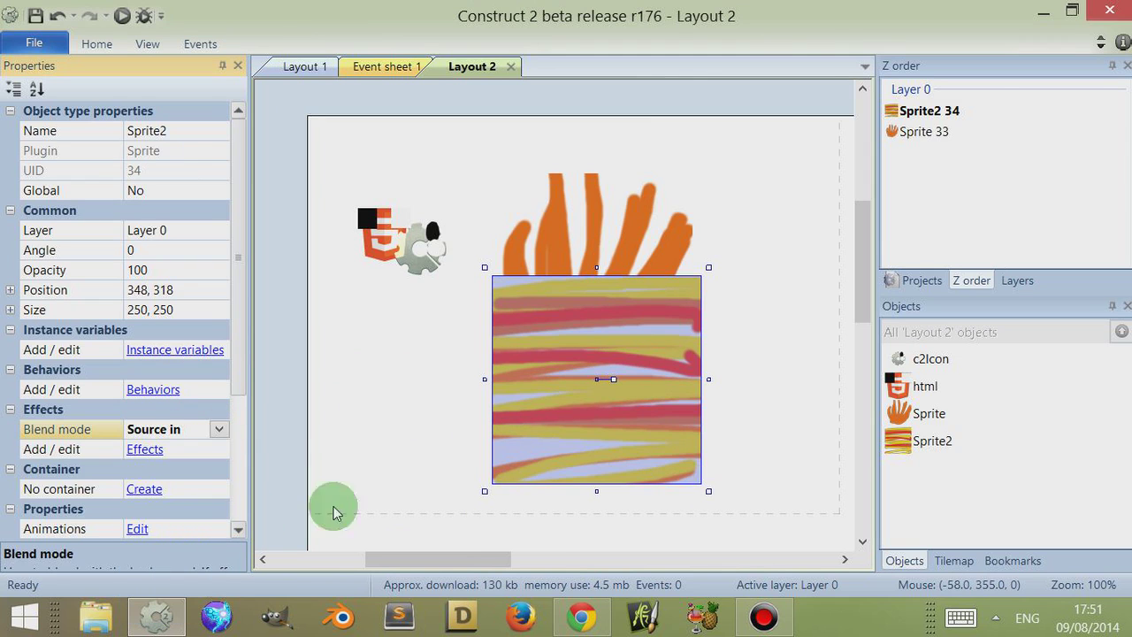
left_click_drag(567, 449, 607, 387)
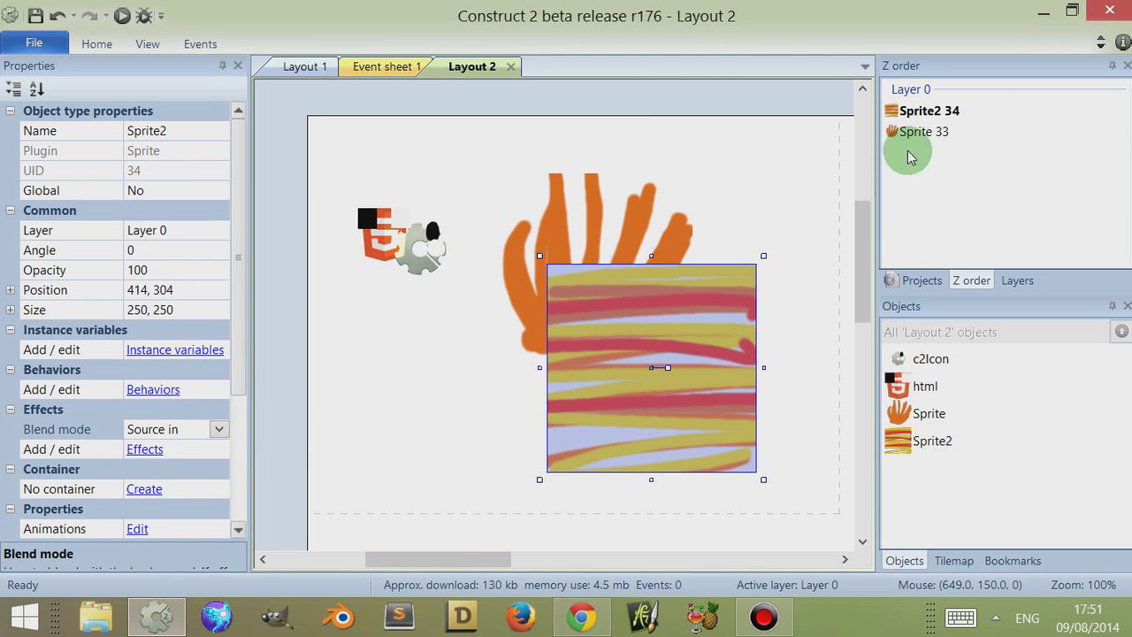
- Stack Sprite2 above the hand sprite in Z order and select both sprites
left_click_drag(911, 157, 916, 133)
mouse_move(665, 429)
left_mouse_down()
mouse_move(618, 301)
mouse_move(619, 425)
left_mouse_up()
left_click(604, 272)
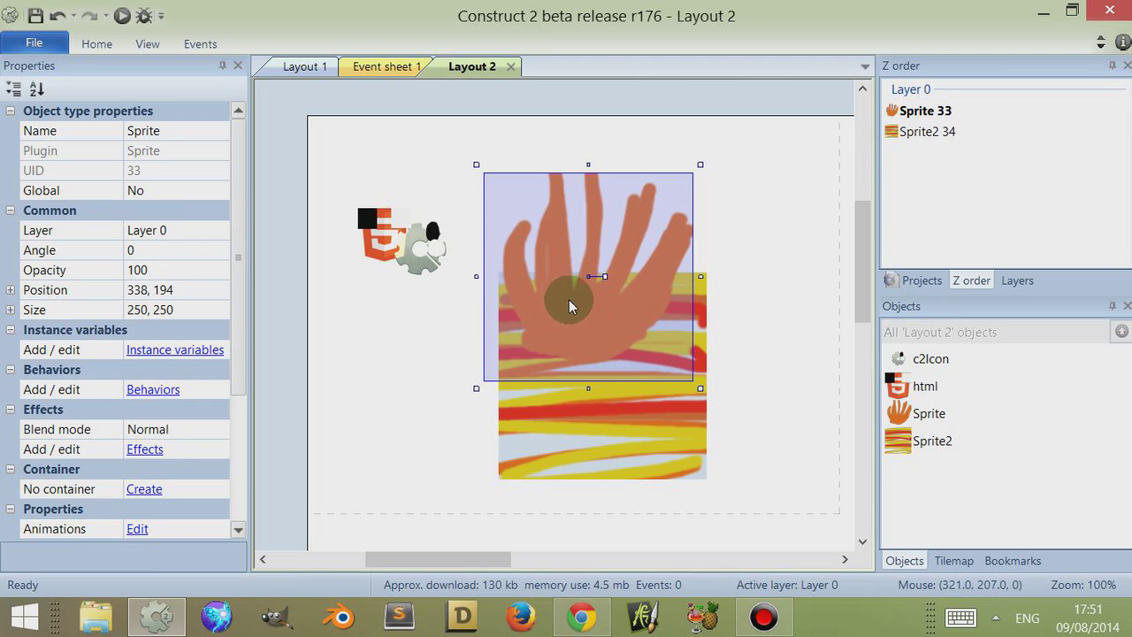
left_click(643, 416)
left_click(191, 430)
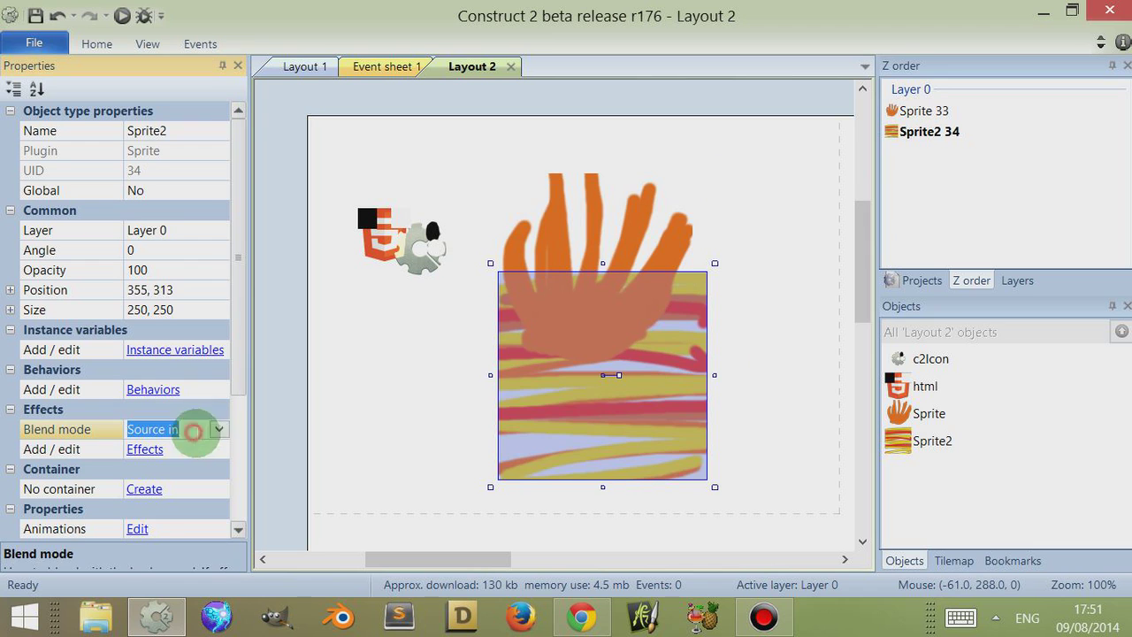
left_click(920, 131)
left_click_drag(920, 131, 892, 108)
left_click_drag(472, 134, 786, 524)
- Put both sprites on Layer 1, then move Sprite2 back to Layer 0
left_click(235, 169)
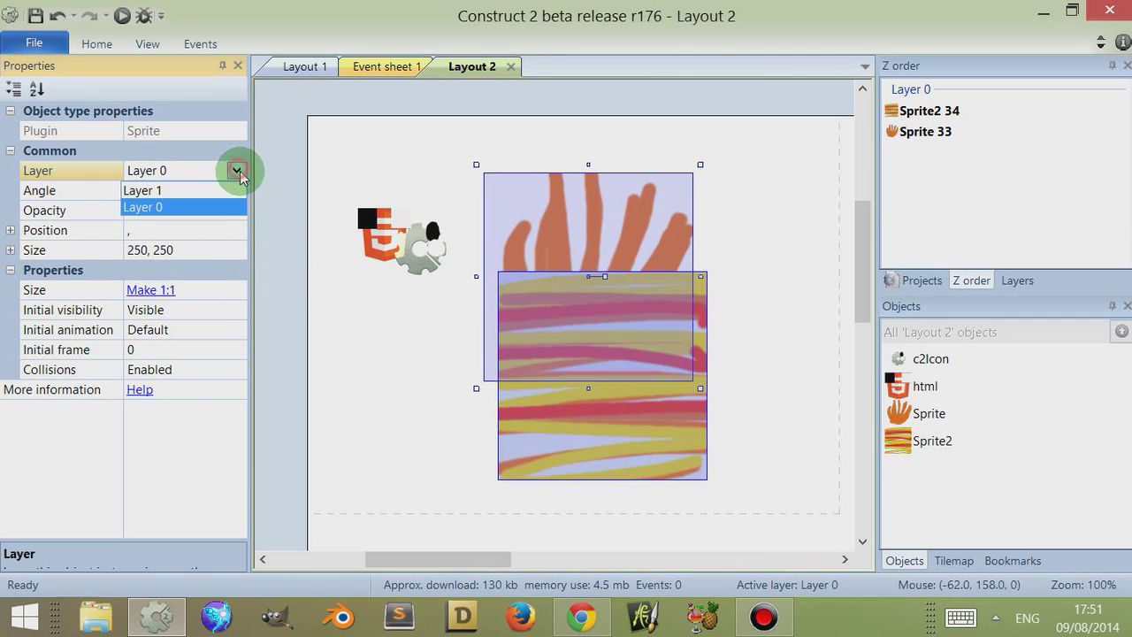
left_click(202, 191)
left_click(382, 404)
left_click(610, 403)
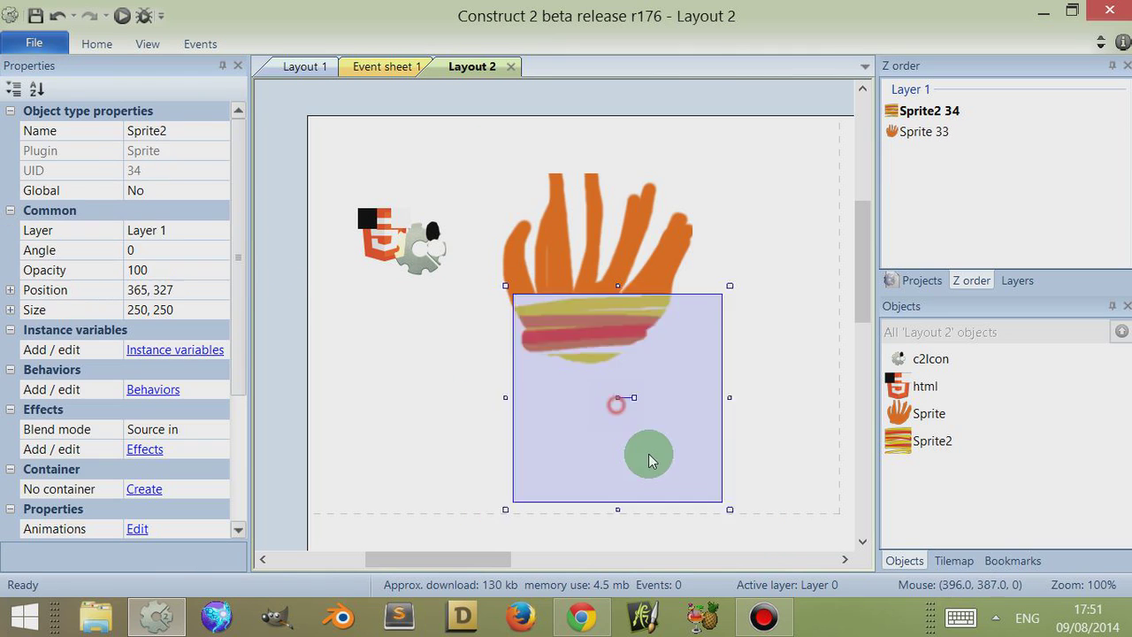
left_click(232, 230)
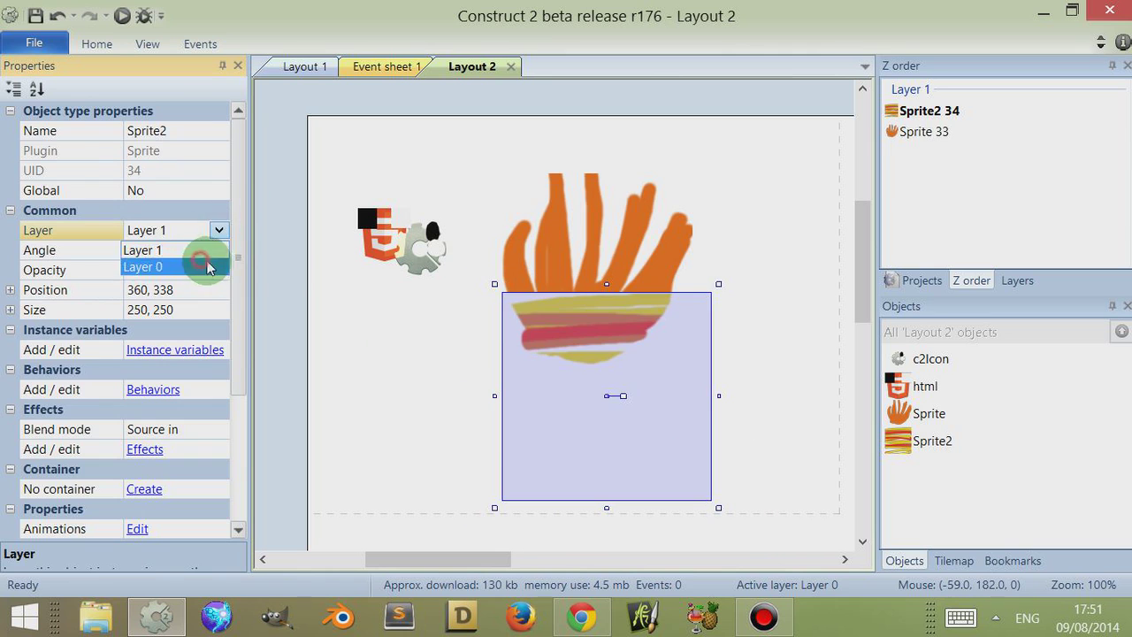
left_click(210, 264)
left_click(435, 395)
- Raise the hand sprite, inspect Layer 0 in the Layers list, and move Sprite2 under the hand
left_click_drag(586, 283, 620, 232)
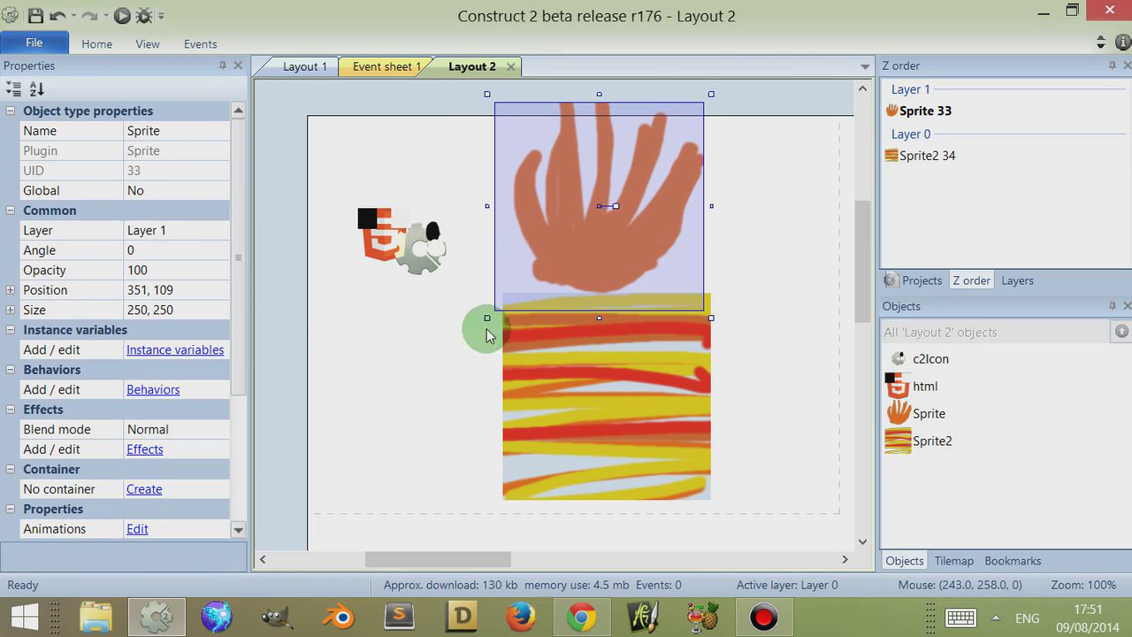
left_click(1017, 281)
left_click(933, 132)
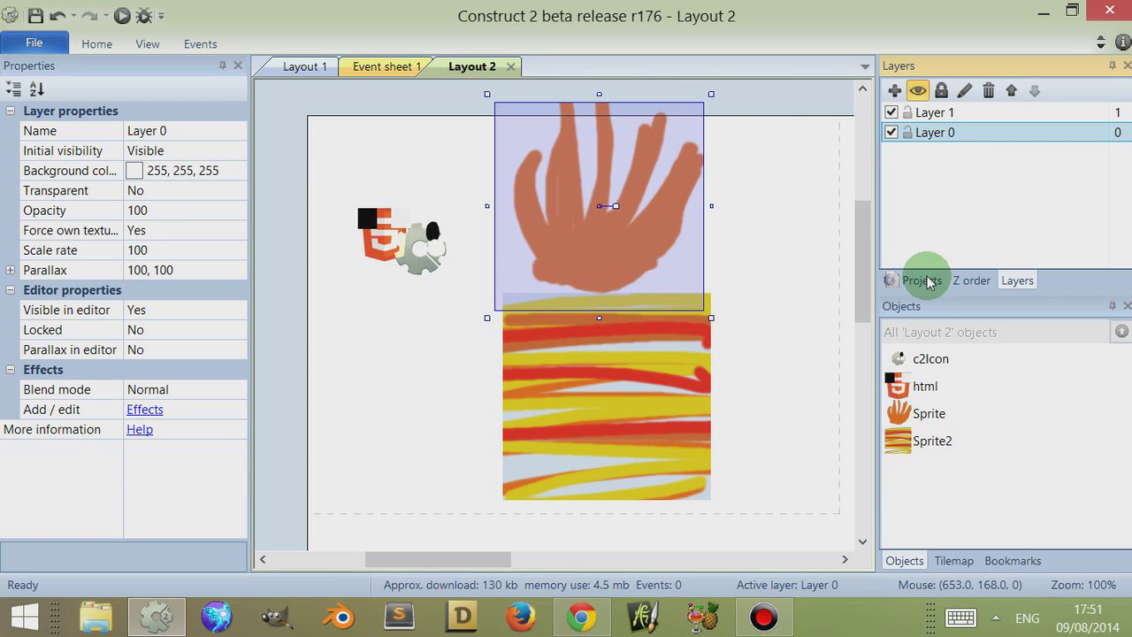
mouse_move(564, 380)
left_mouse_down()
mouse_move(517, 358)
mouse_move(586, 393)
mouse_move(579, 376)
left_mouse_up()
left_click(972, 280)
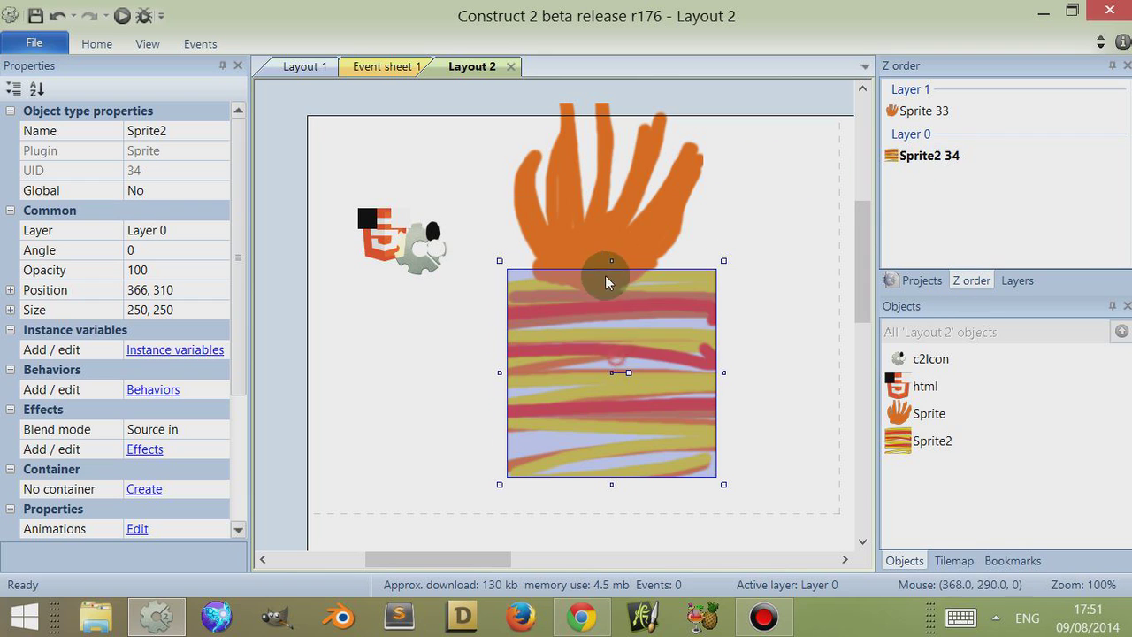
left_click_drag(606, 281, 601, 191)
left_click(597, 139)
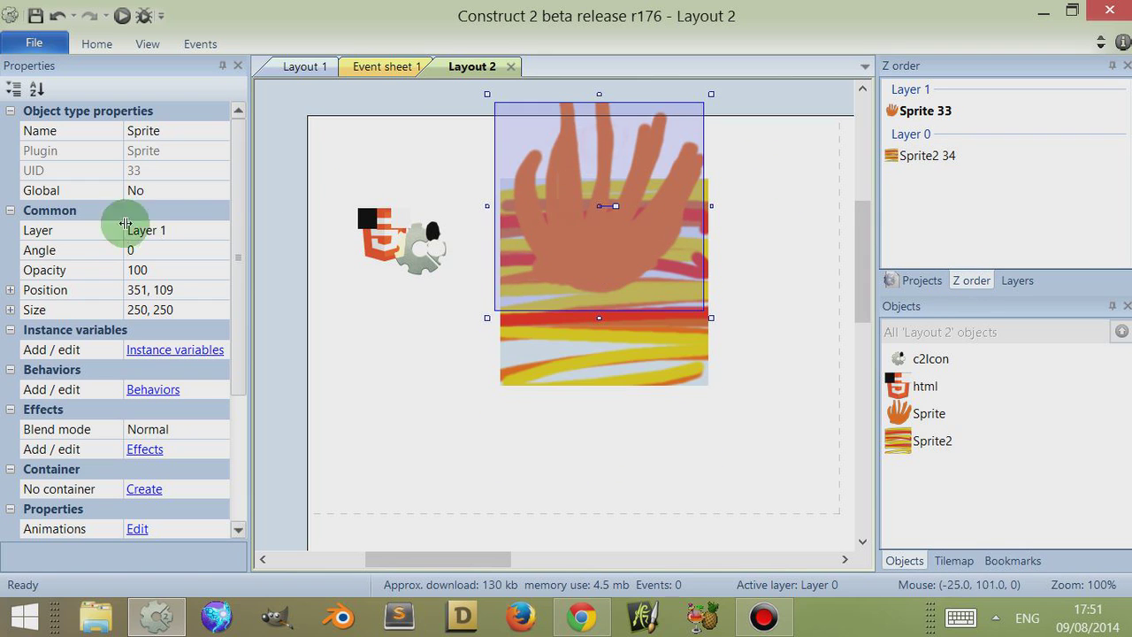
left_click(189, 230)
- Move the hand sprite to Layer 0 and rearrange the hand and Sprite2
left_click(143, 266)
left_click_drag(346, 298, 384, 356)
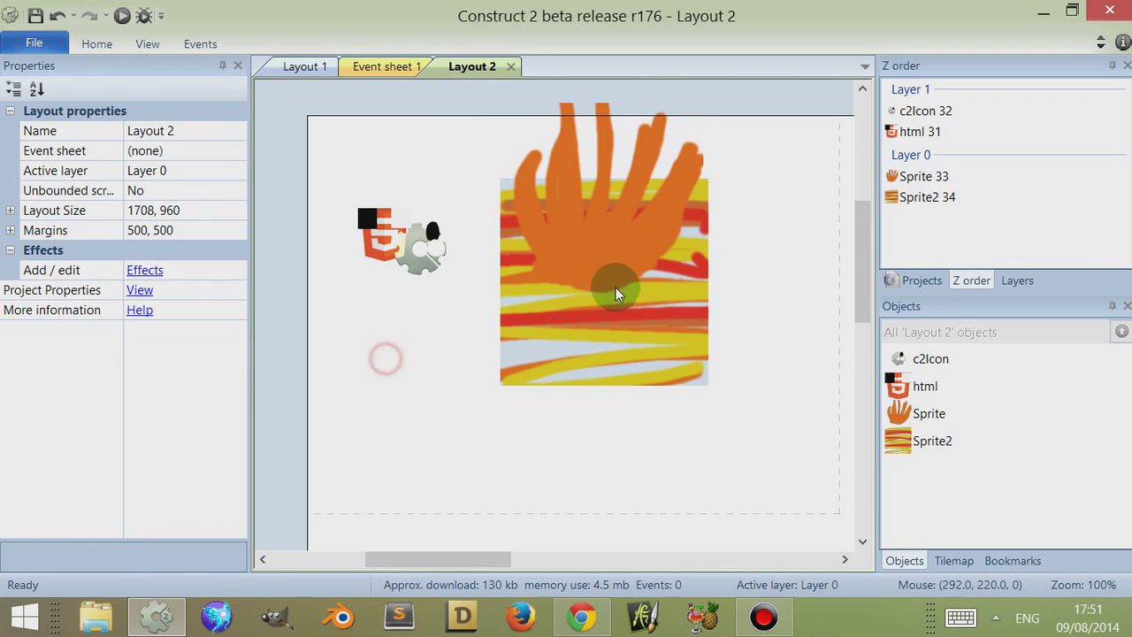
left_click_drag(615, 288, 587, 354)
left_click_drag(570, 310, 620, 462)
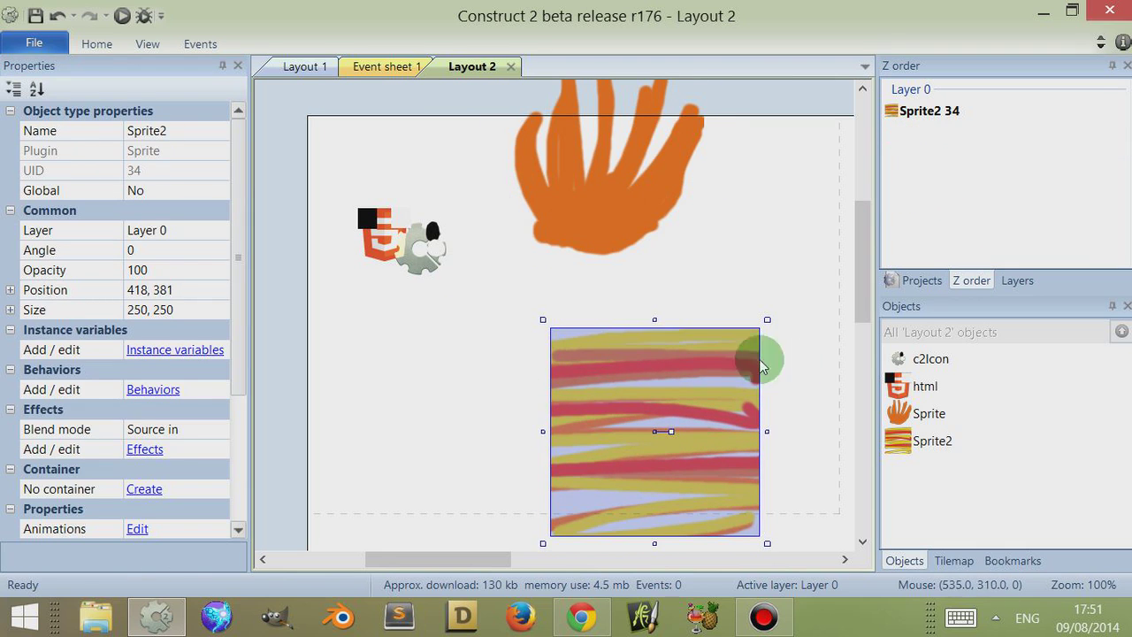
left_click_drag(593, 354, 544, 251)
left_click_drag(568, 176, 564, 230)
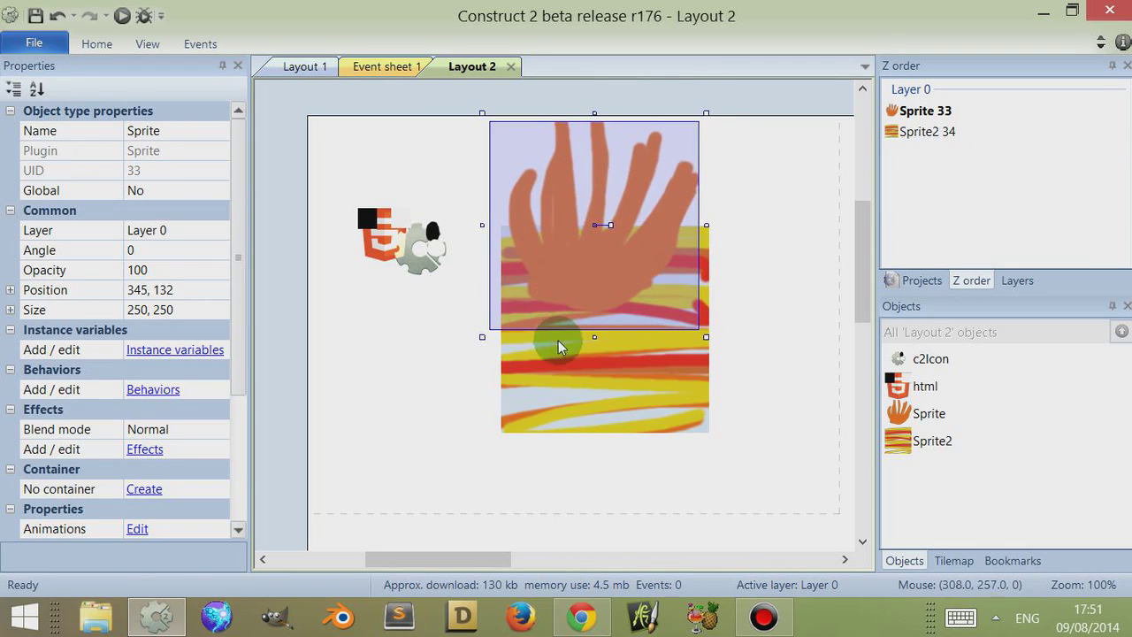
left_click_drag(558, 340, 593, 305)
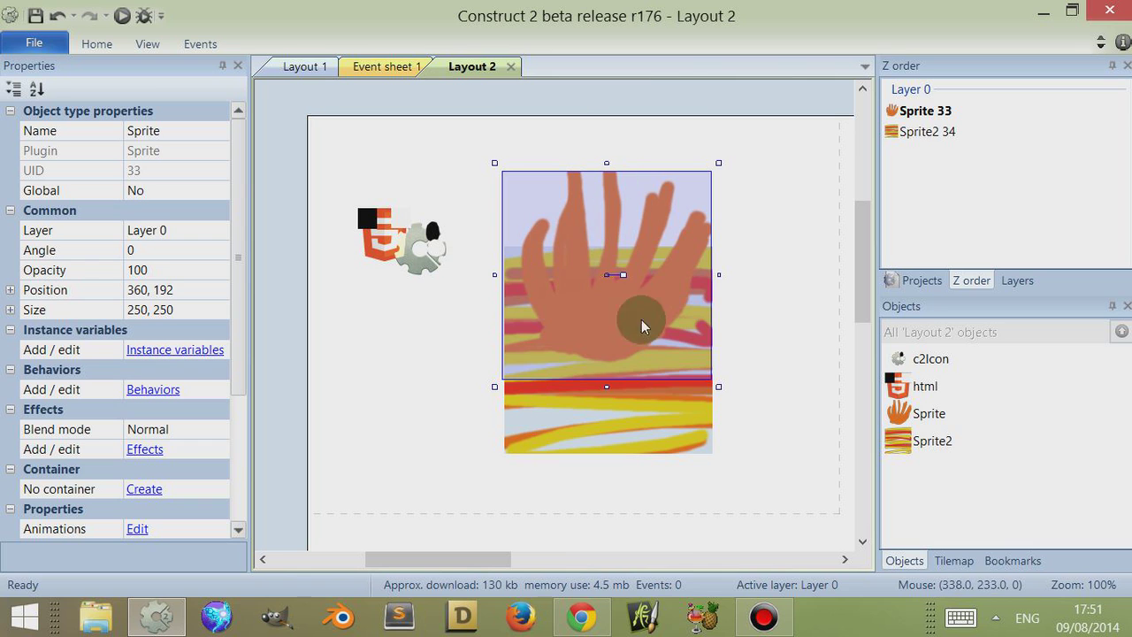
- Move both the hand and Sprite2 onto Layer 1
left_click_drag(442, 106, 772, 520)
left_click(222, 168)
left_click(236, 170)
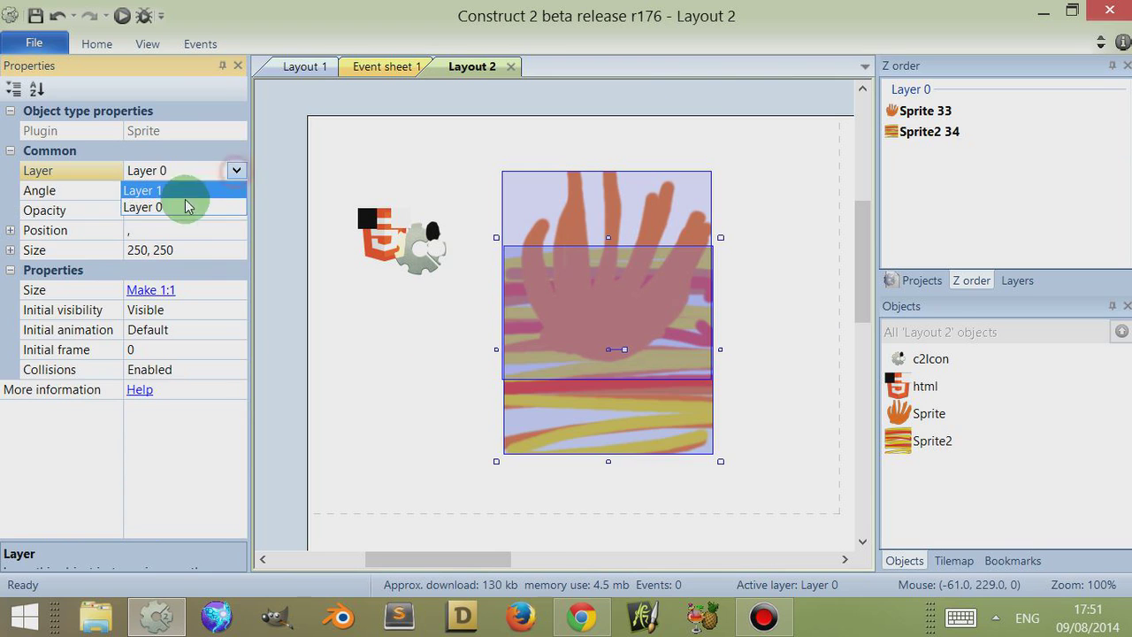
left_click(196, 191)
left_click(344, 338)
- Stack Sprite2 above the hand sprite in Z order and move it over the hand
left_click_drag(601, 316, 554, 348)
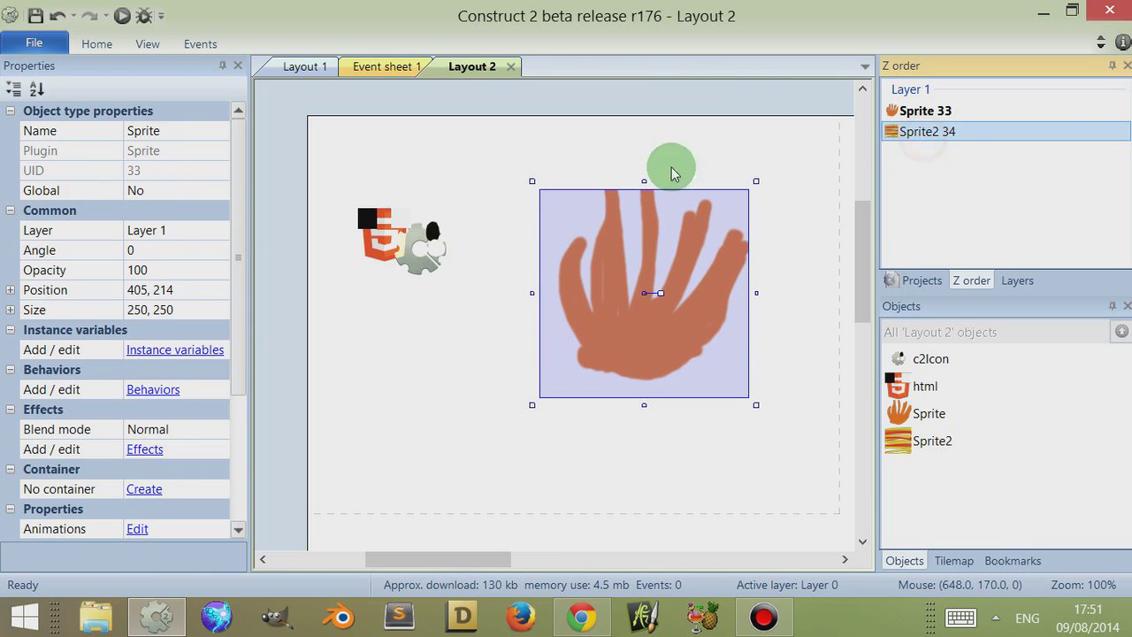
left_click_drag(512, 433, 555, 383)
left_click(913, 129)
mouse_move(913, 126)
left_mouse_down()
mouse_move(907, 111)
mouse_move(924, 107)
left_mouse_up()
left_click_drag(544, 403, 608, 339)
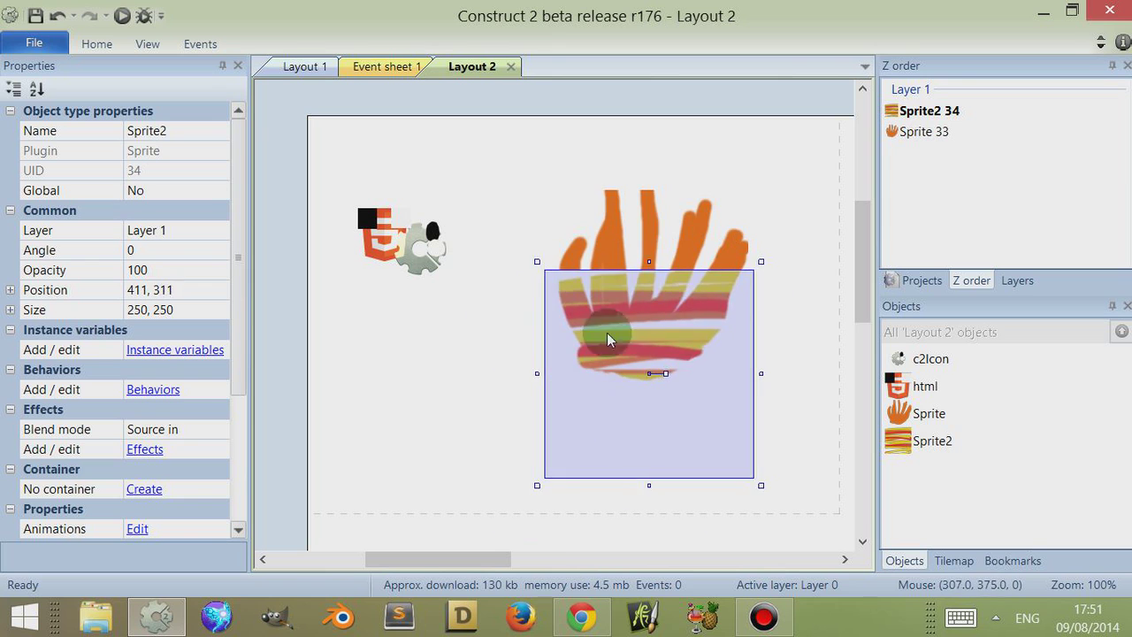
mouse_move(637, 219)
left_mouse_down()
mouse_move(640, 325)
mouse_move(633, 201)
left_mouse_up()
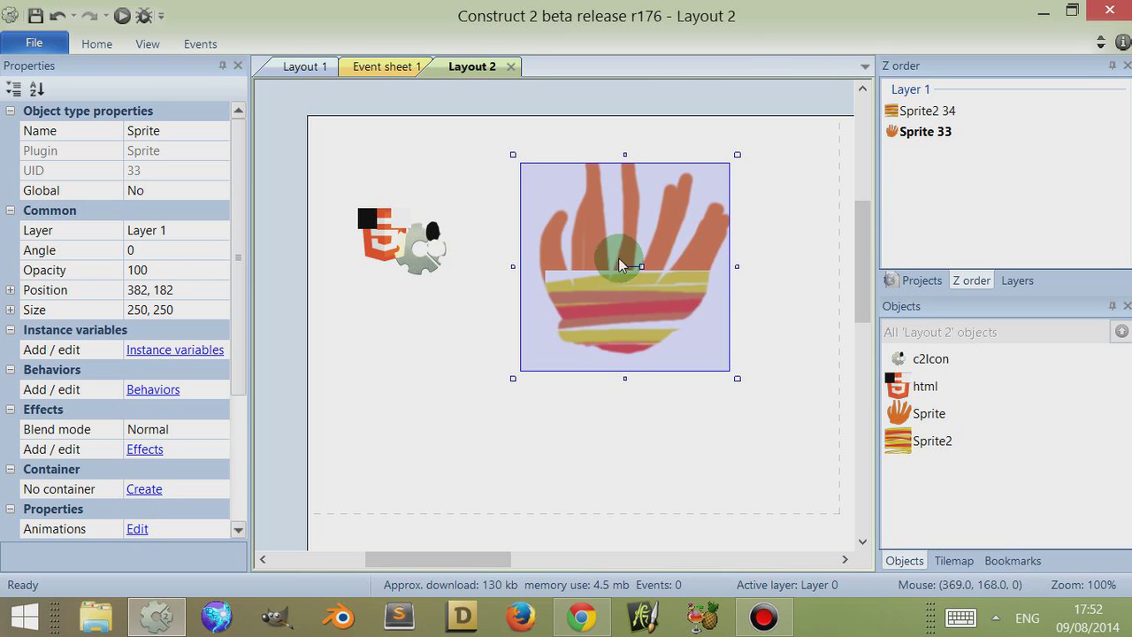
- Fine-tune the hand and Sprite2 positions so the stripes cover the hand
left_click(922, 116)
left_click_drag(640, 203, 666, 201)
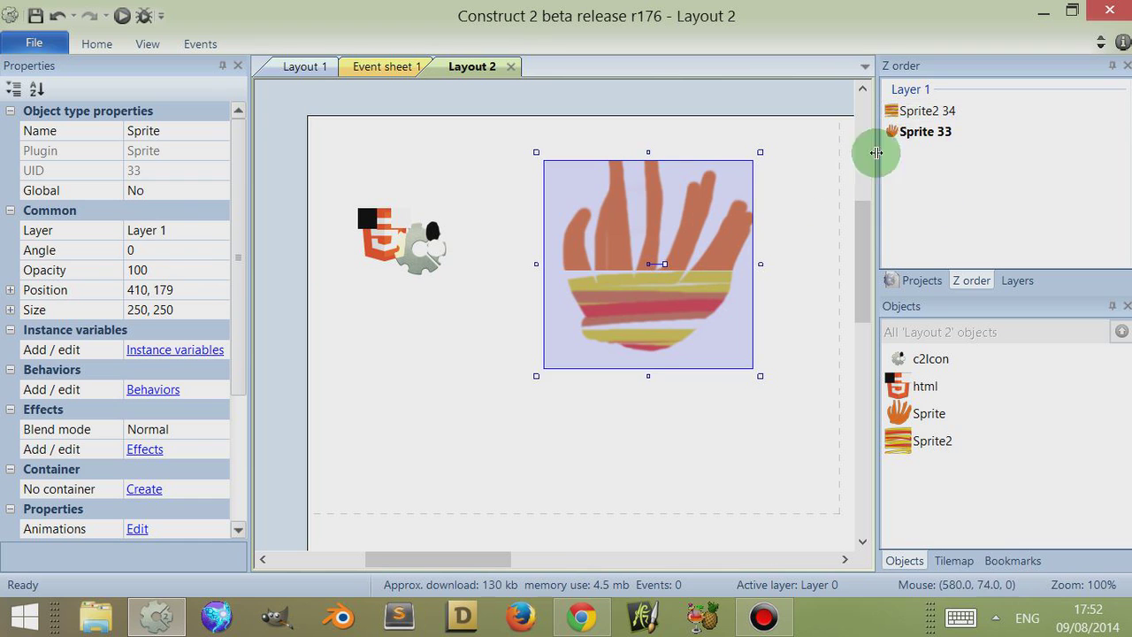
left_click(898, 134)
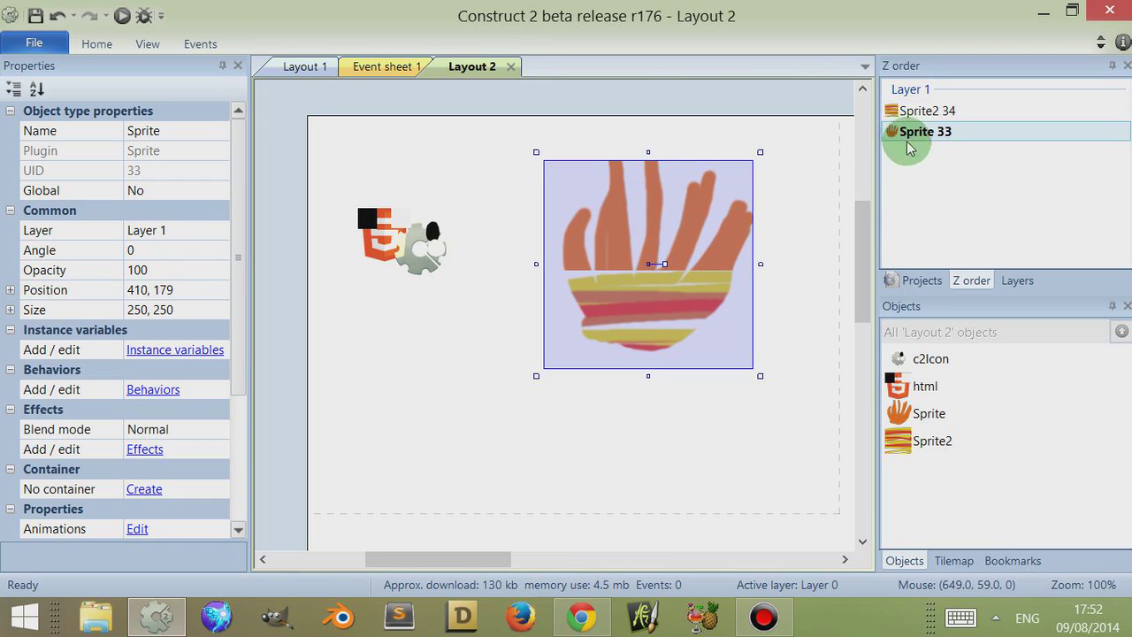
left_click(682, 376)
left_click_drag(665, 422, 658, 369)
left_click(680, 198)
left_click_drag(680, 198, 644, 224)
left_click_drag(664, 331, 649, 298)
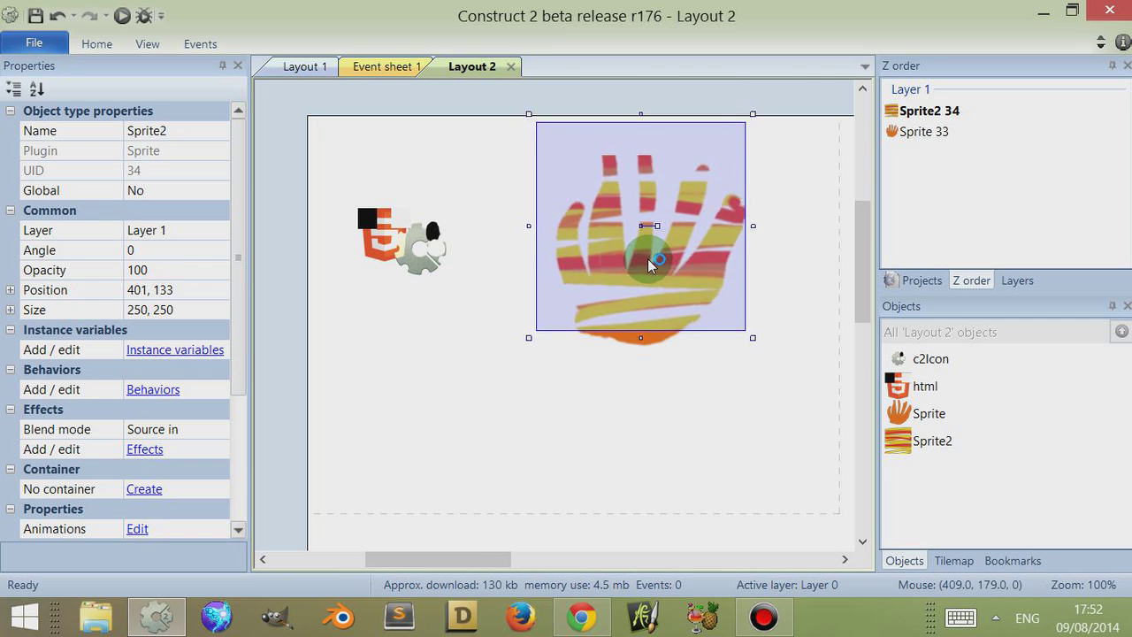
left_click_drag(650, 263, 644, 403)
- Duplicate the hand's frame 0, streak frame 1 with red, and move Sprite2 over the hand
double_click(647, 200)
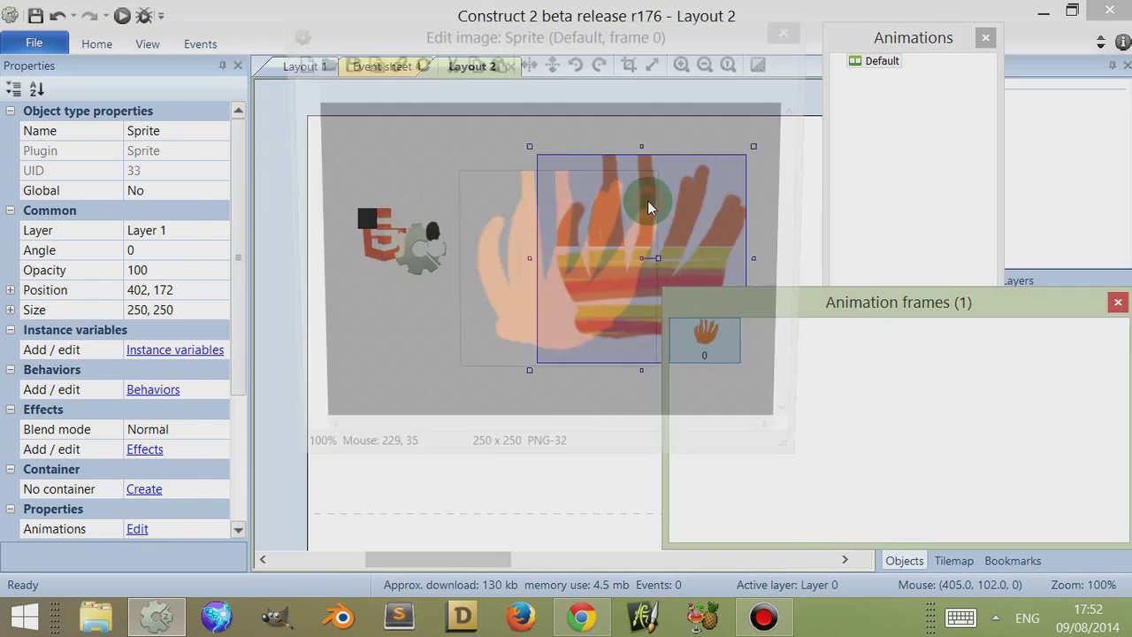
left_click(826, 374)
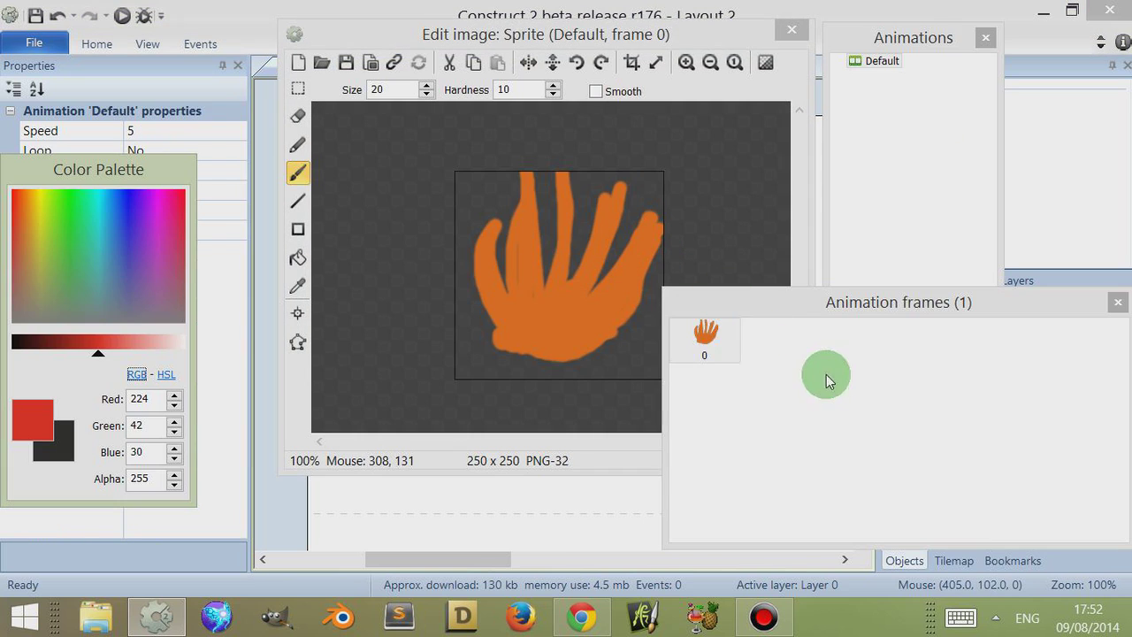
right_click(711, 337)
left_click(747, 350)
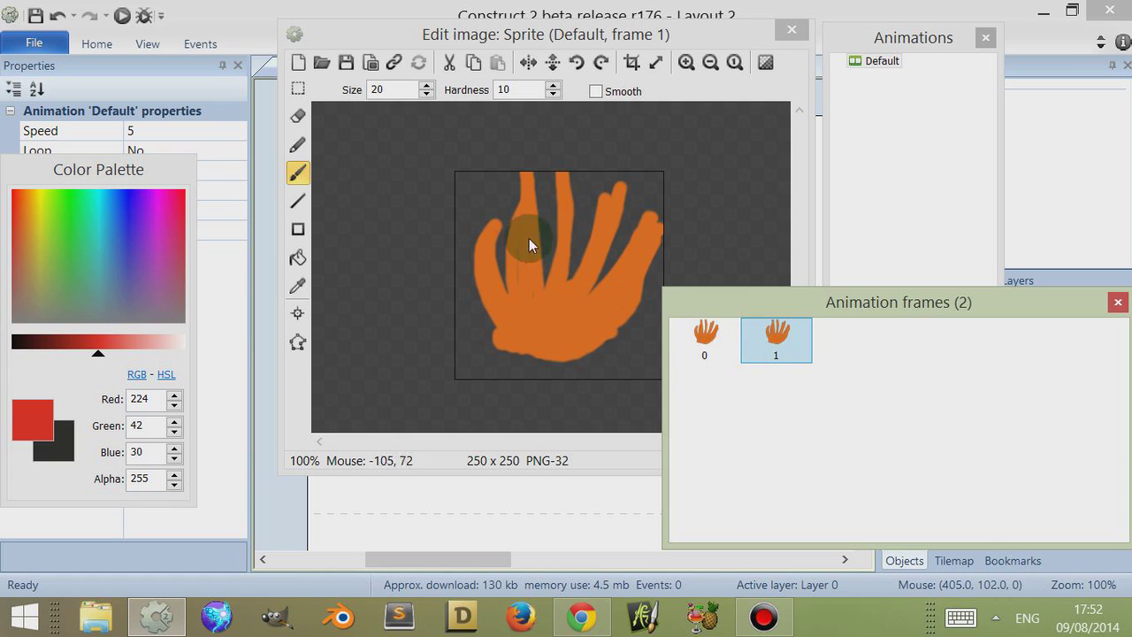
left_click_drag(501, 188, 531, 307)
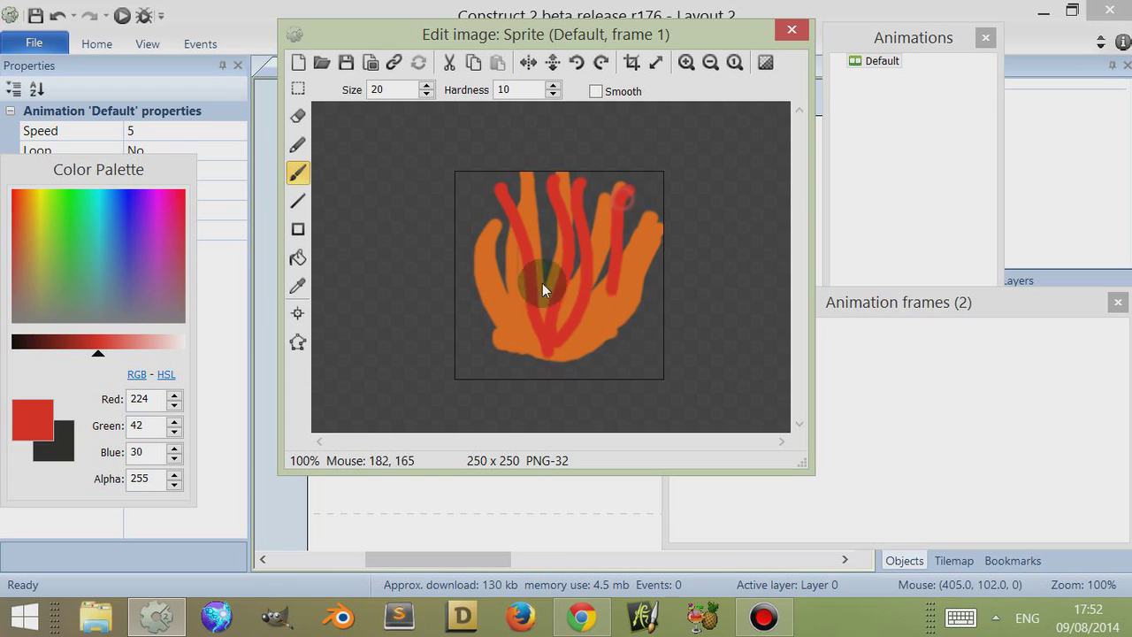
left_click(792, 29)
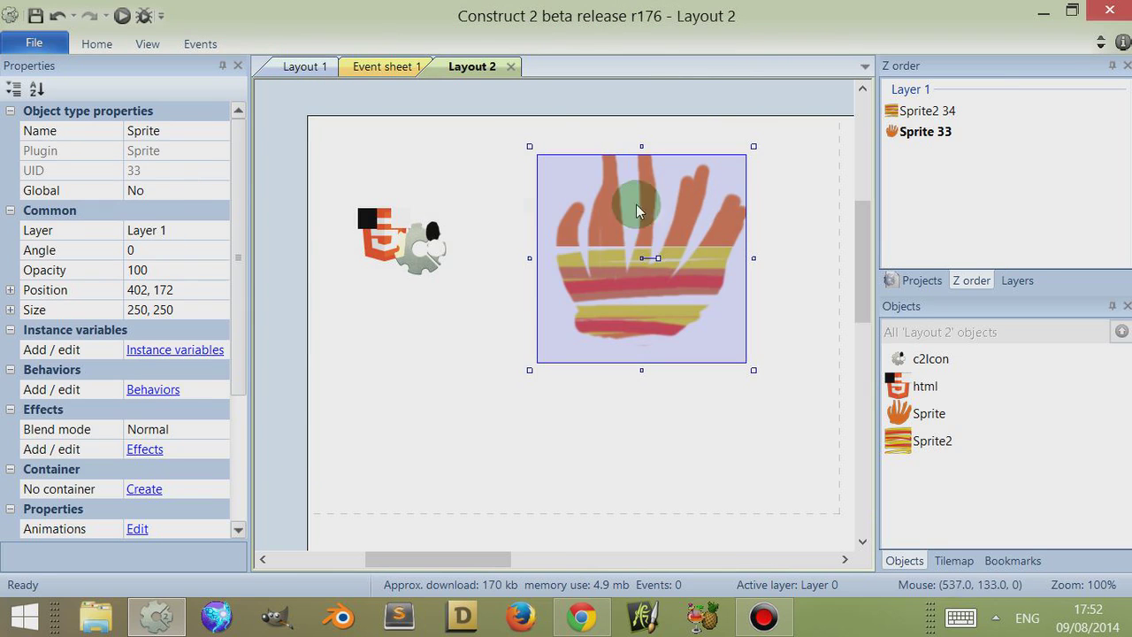
left_click_drag(654, 305, 670, 364)
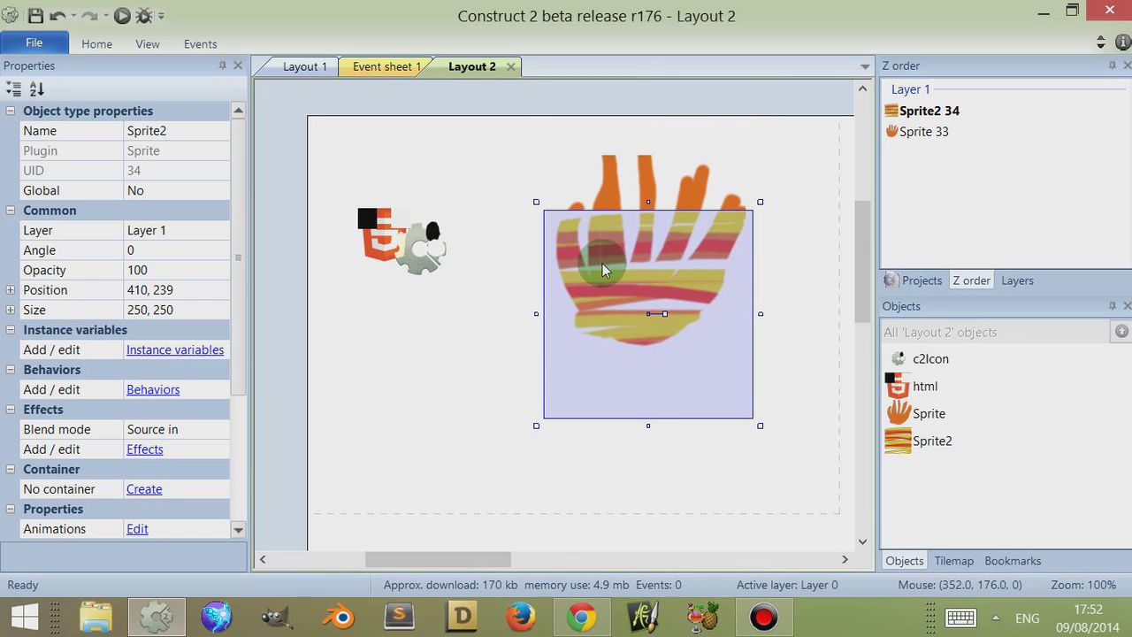
left_click_drag(629, 286, 616, 241)
- Examine the destination-in cog in Layout 1, then move Sprite2 over the hand in Layout 2
left_click(319, 68)
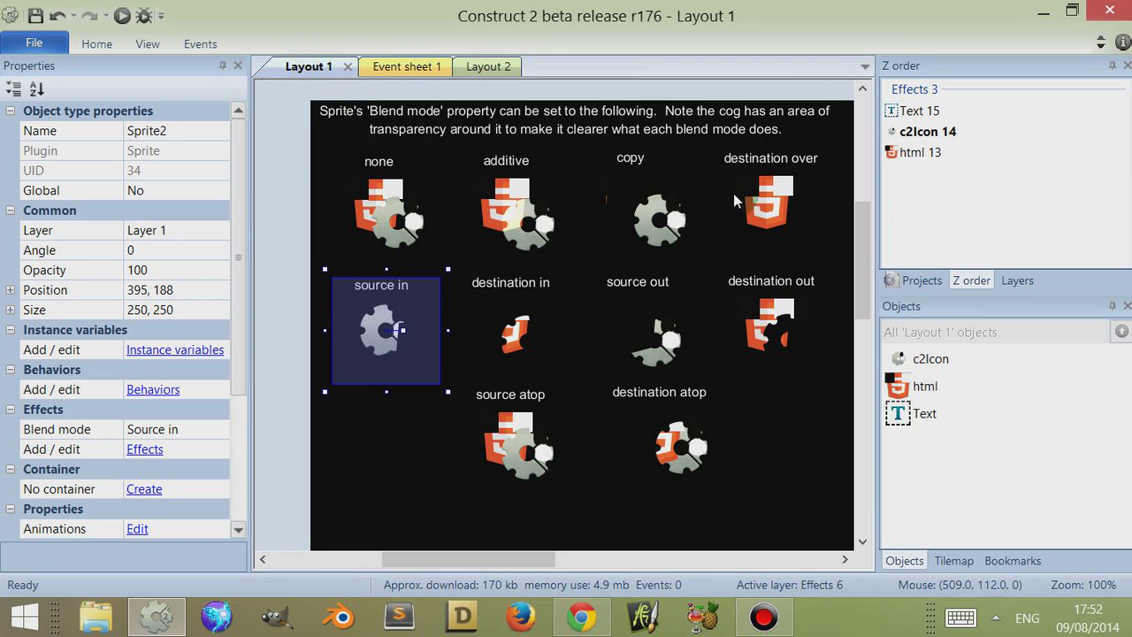
mouse_move(515, 344)
left_mouse_down()
mouse_move(478, 327)
mouse_move(494, 338)
left_mouse_up()
left_click(489, 66)
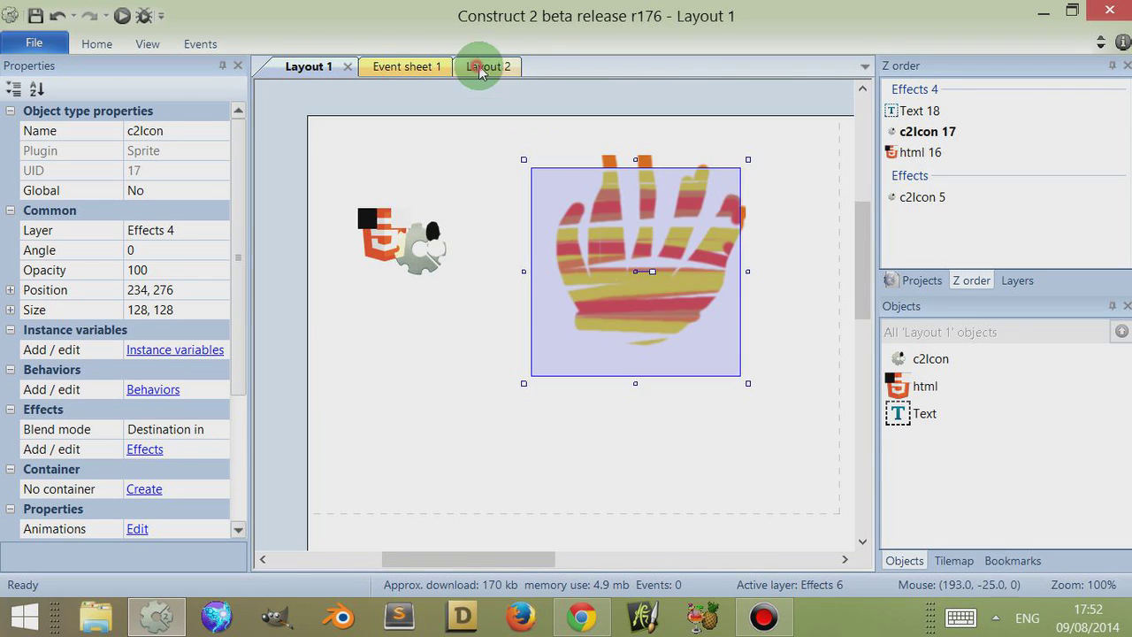
left_click(680, 372)
left_click_drag(680, 371, 605, 340)
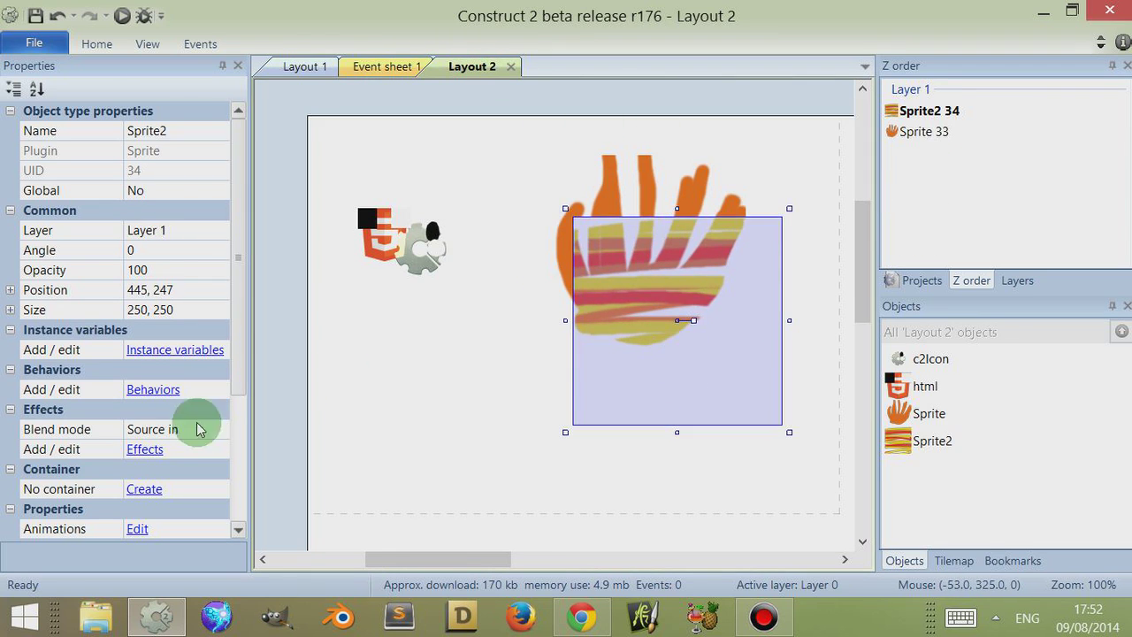
scroll(226, 398, "down", 1)
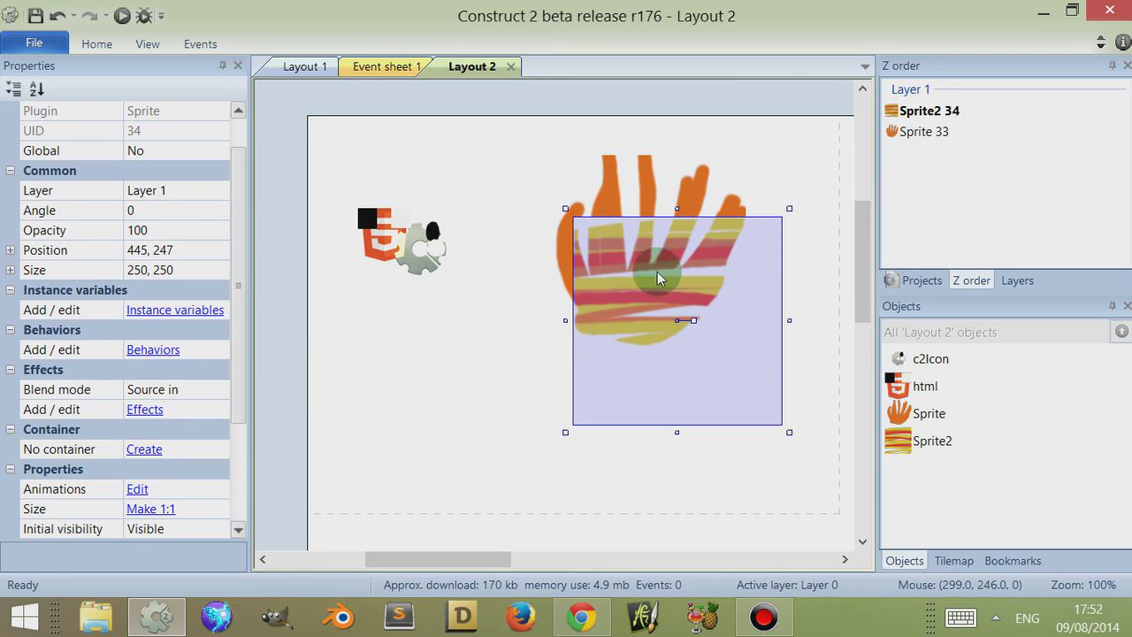
- Set Sprite2's Blend mode to Destination in and reposition it over the hand
left_click(198, 394)
left_click(218, 390)
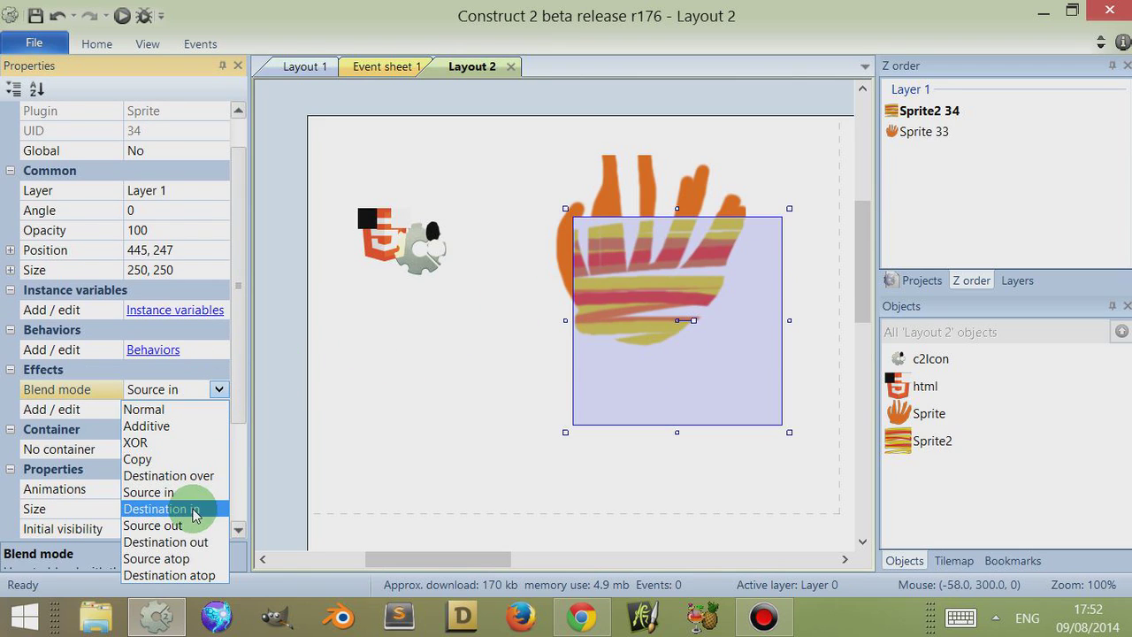
left_click(306, 66)
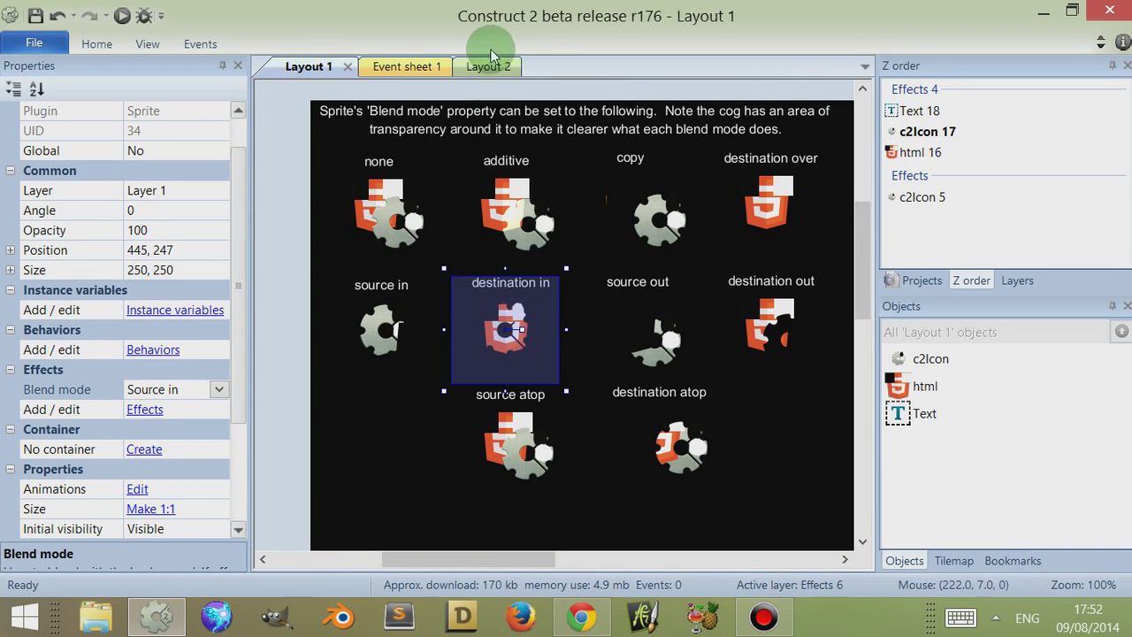
left_click(489, 66)
left_click(218, 389)
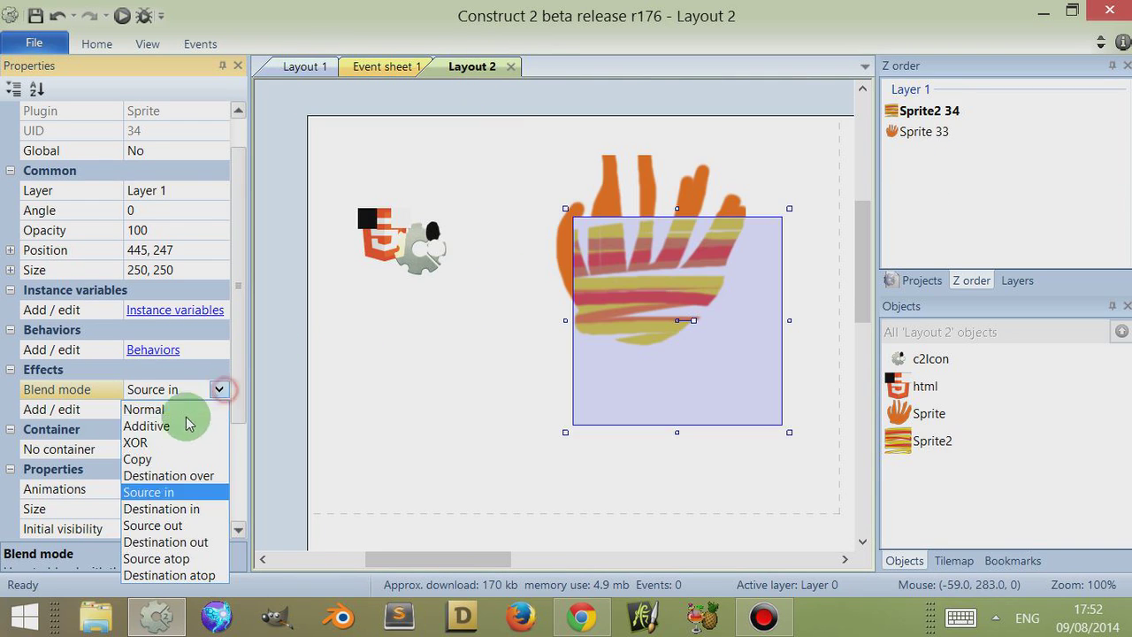
left_click(181, 509)
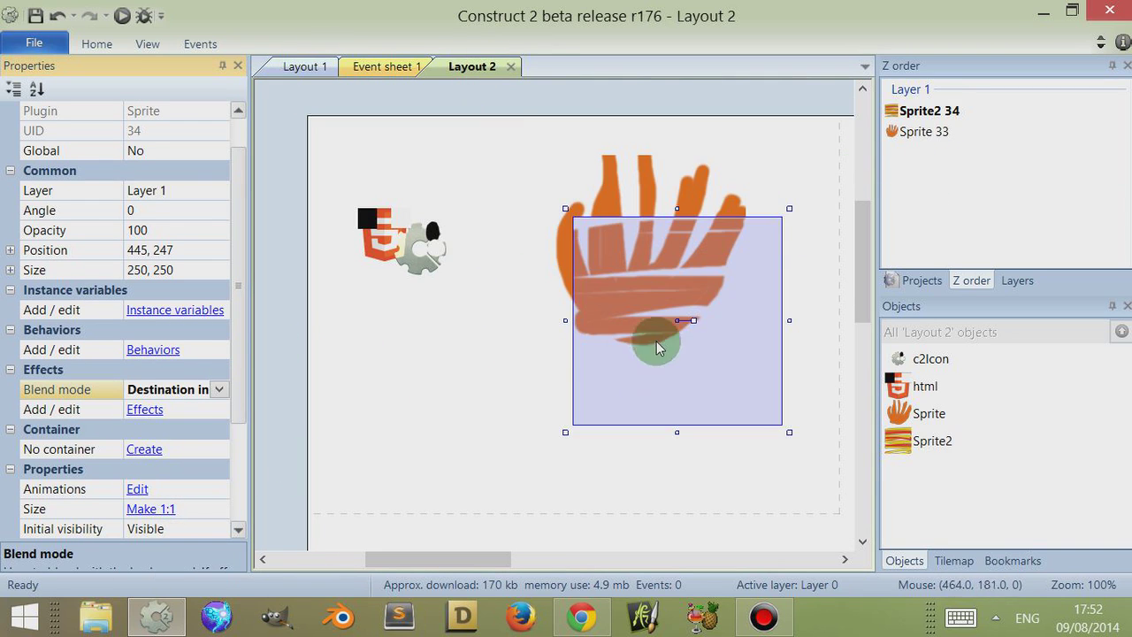
left_click_drag(656, 348, 632, 376)
- Paint a short black stroke on the striped sprite's left edge and set the paint colour to near white
double_click(631, 376)
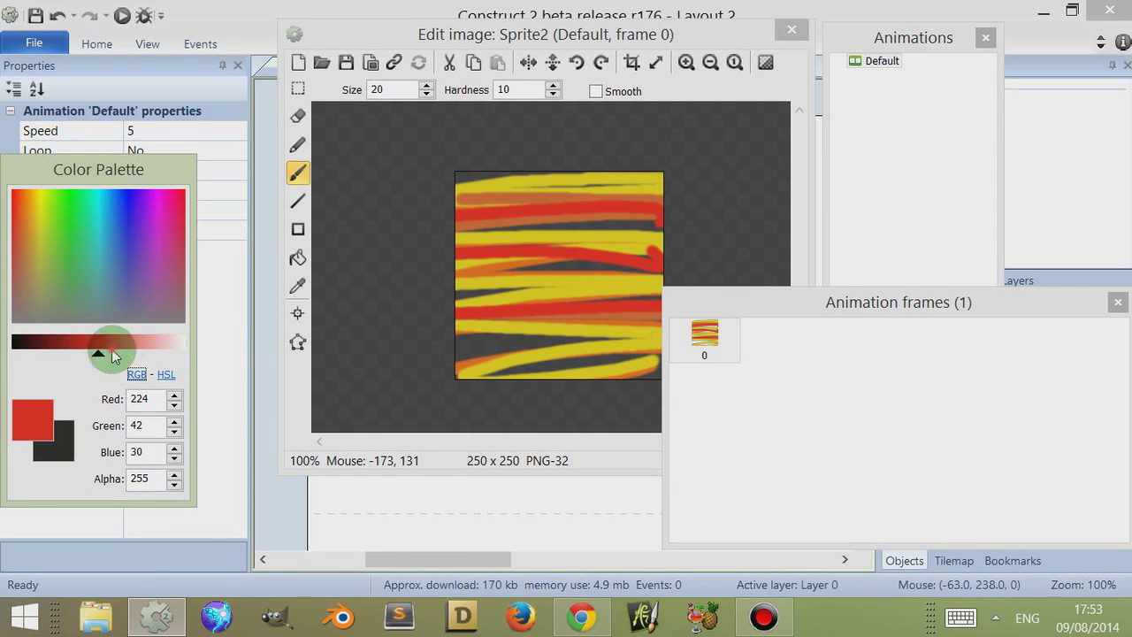
left_click_drag(112, 352, 15, 352)
left_click_drag(432, 209, 472, 208)
mouse_move(138, 342)
left_mouse_down()
mouse_move(165, 348)
mouse_move(596, 221)
mouse_move(709, 236)
left_mouse_up()
left_click(792, 30)
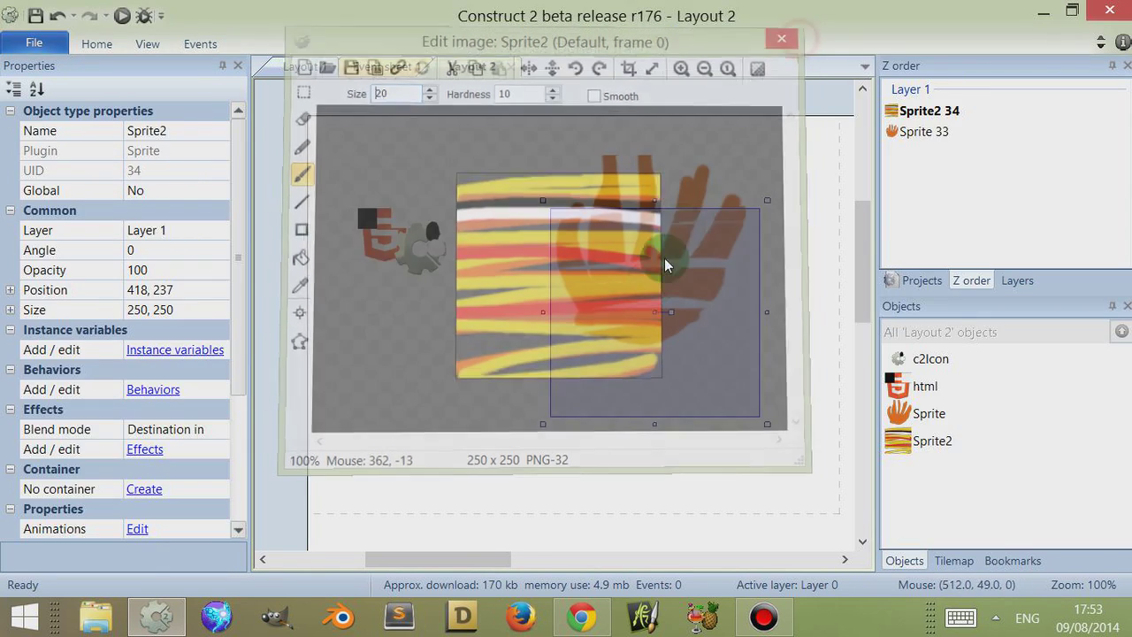
- Briefly raise the hand above the stripes, then restore the striped Sprite2 on top, centred over the palm
mouse_move(616, 369)
left_mouse_down()
mouse_move(614, 412)
mouse_move(612, 291)
mouse_move(609, 370)
left_mouse_up()
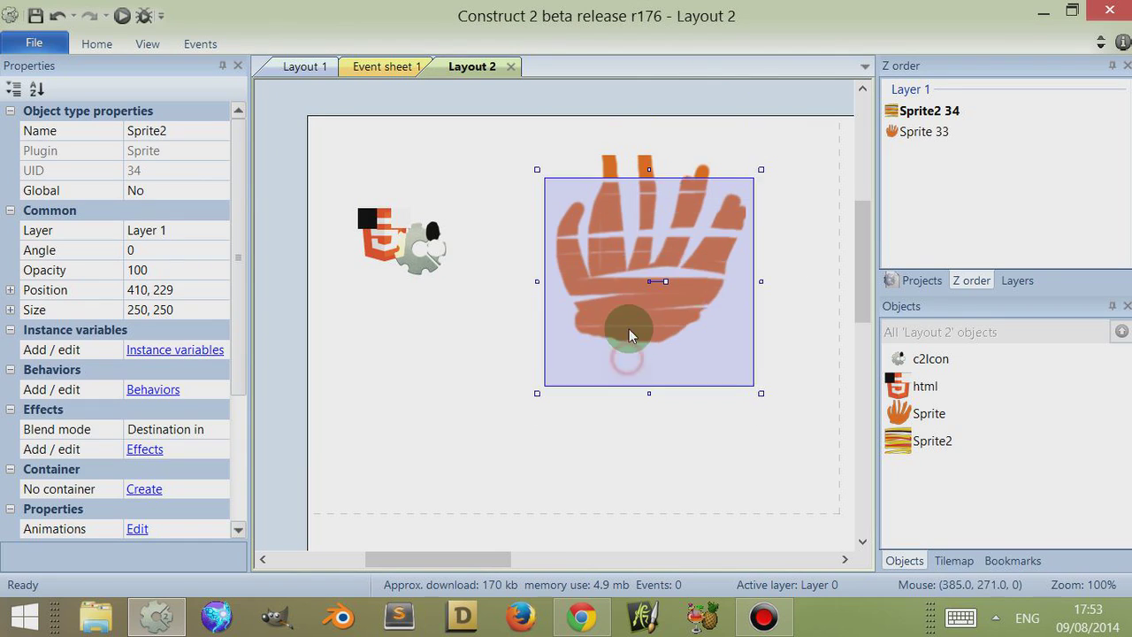
left_click_drag(629, 328, 628, 293)
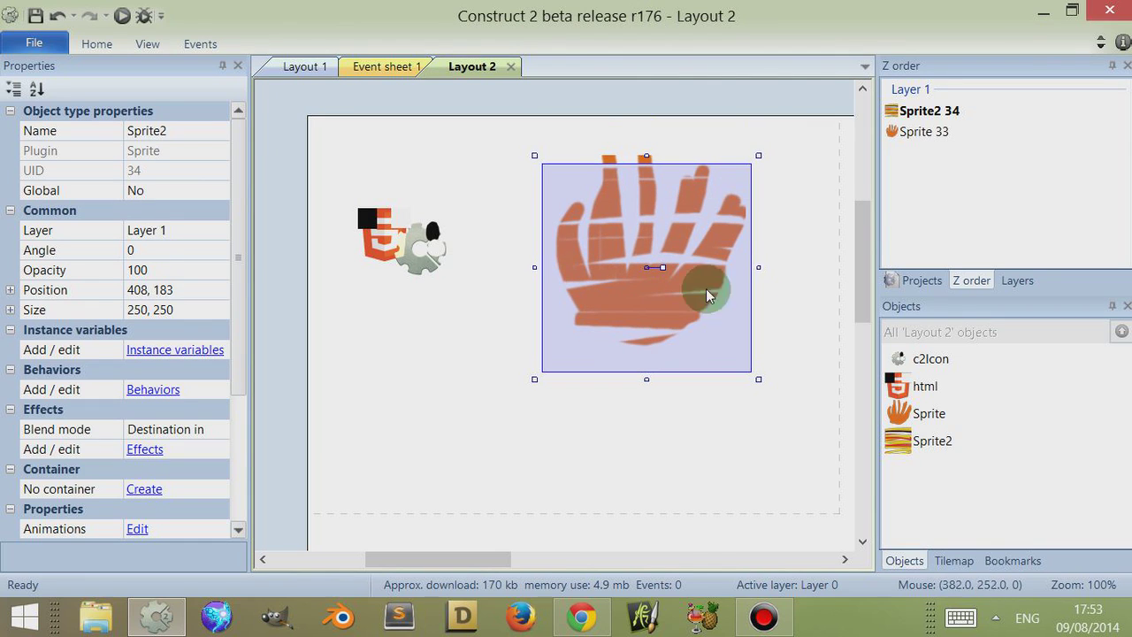
left_click(918, 136)
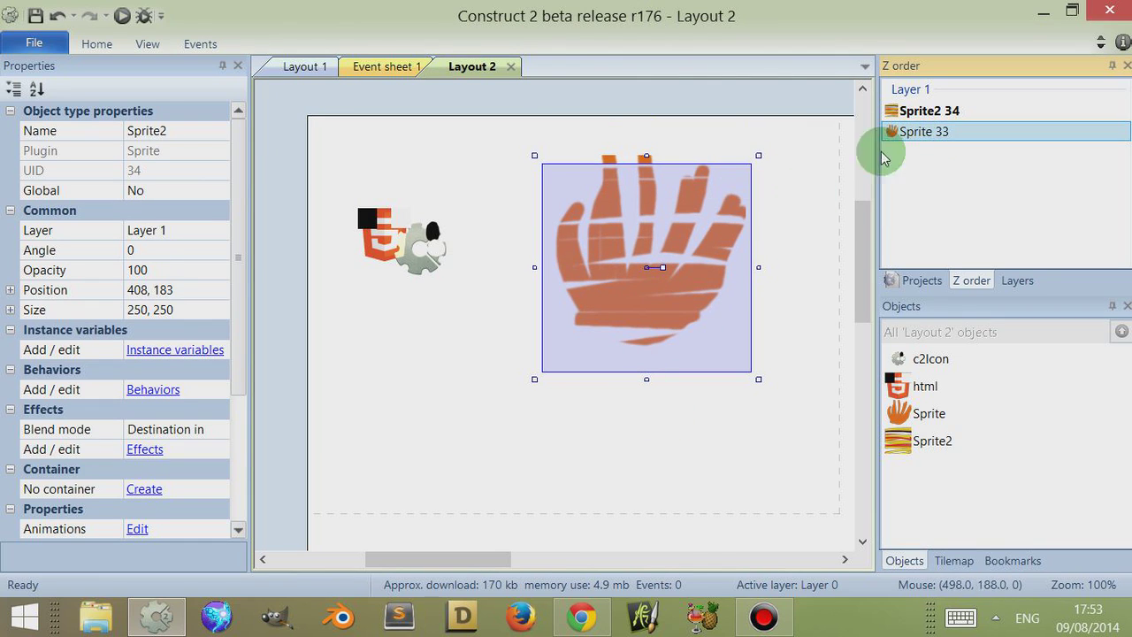
left_click_drag(929, 112, 890, 109)
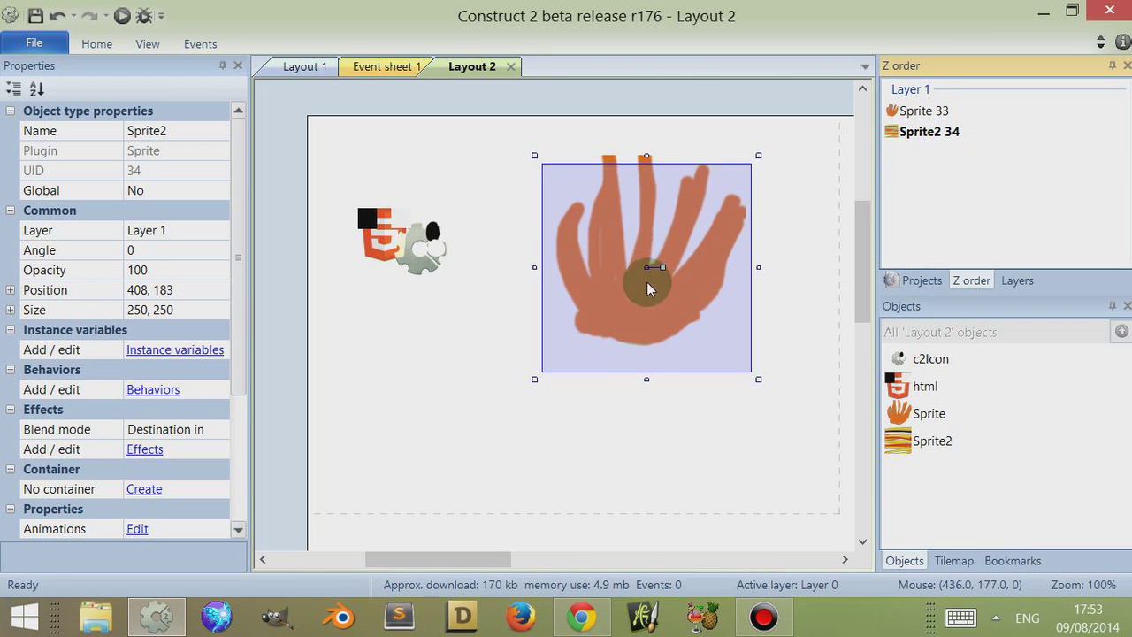
mouse_move(646, 281)
left_mouse_down()
mouse_move(726, 395)
mouse_move(573, 333)
mouse_move(632, 269)
mouse_move(618, 358)
left_mouse_up()
left_click_drag(904, 132, 895, 105)
left_click_drag(660, 309, 620, 305)
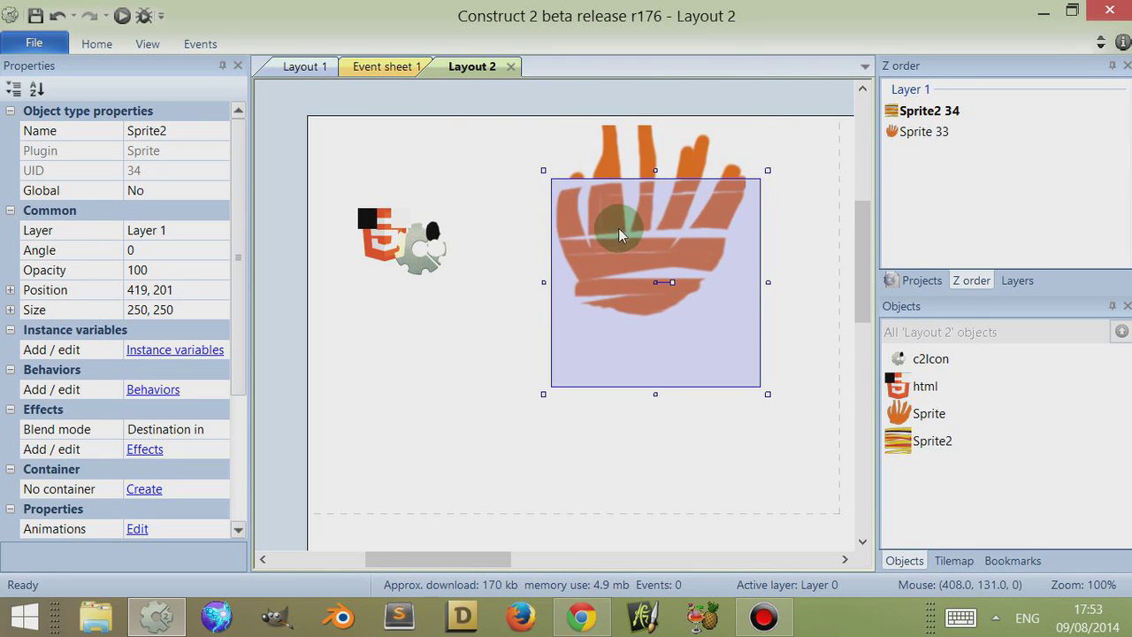
left_click(320, 67)
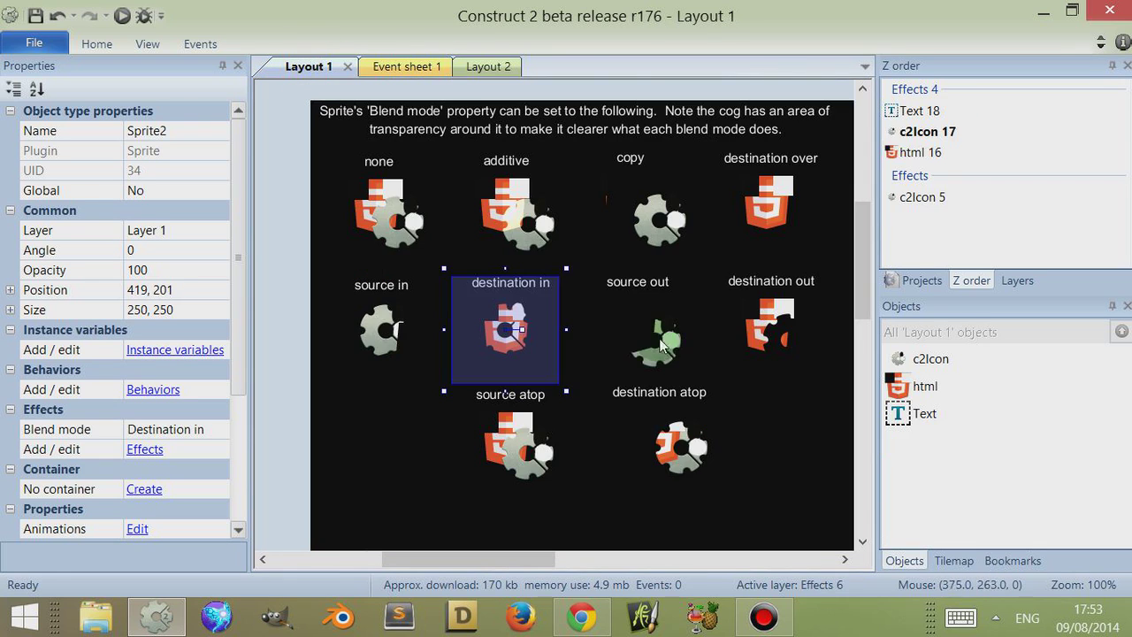
mouse_move(662, 344)
left_mouse_down()
mouse_move(659, 363)
mouse_move(656, 326)
mouse_move(673, 346)
mouse_move(630, 332)
mouse_move(609, 350)
mouse_move(654, 343)
left_mouse_up()
left_click(527, 341)
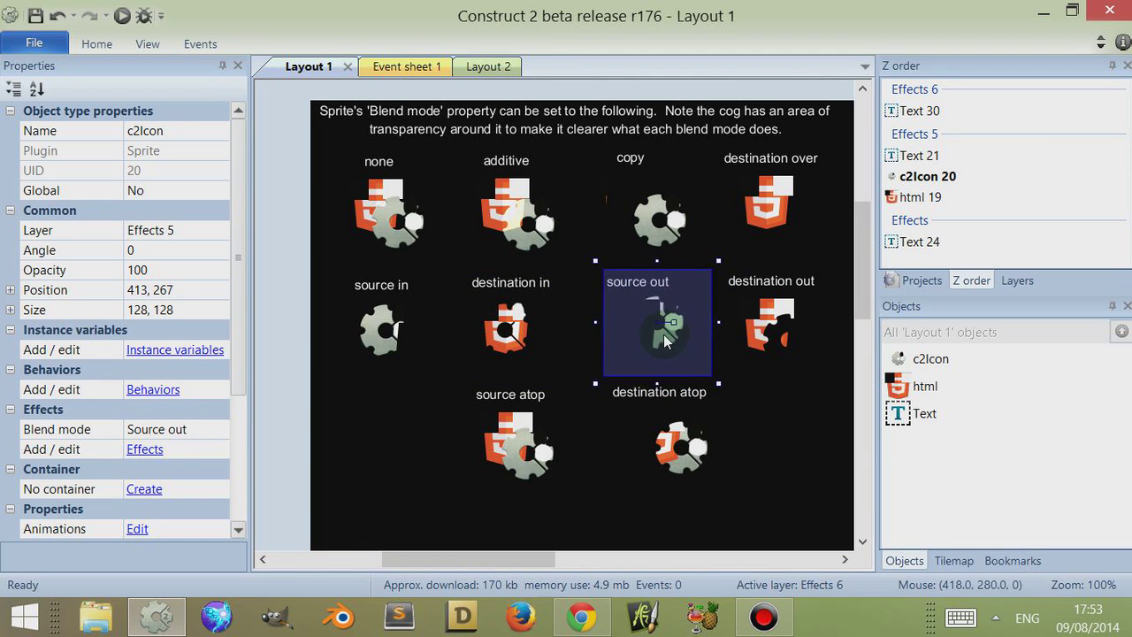
left_click_drag(769, 339, 787, 315)
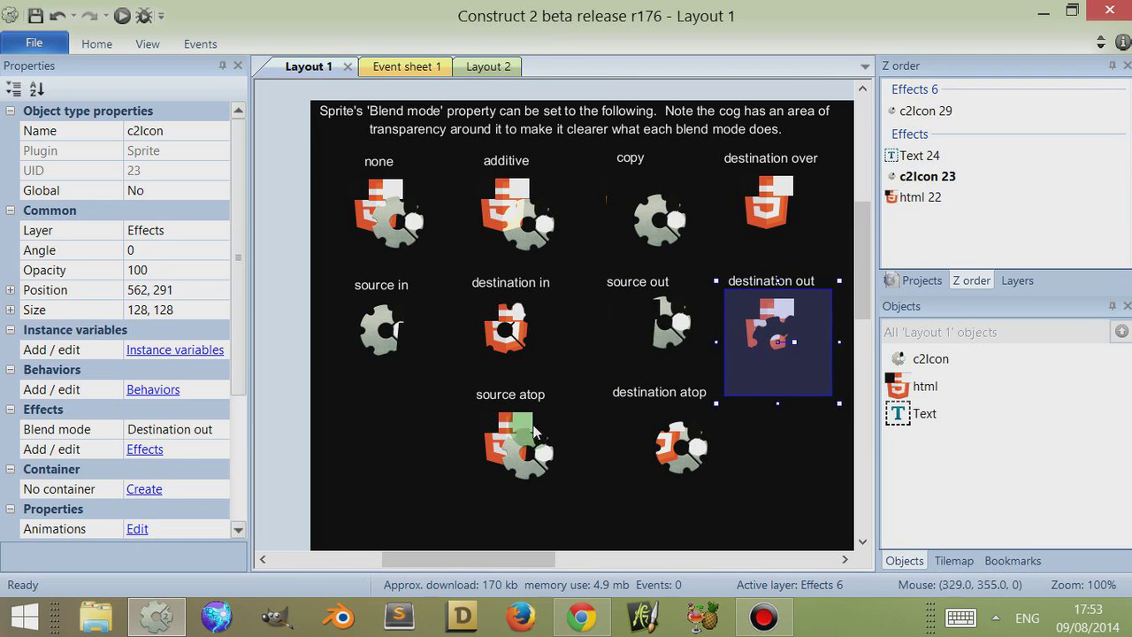
left_click(514, 453)
left_click_drag(533, 445, 523, 478)
mouse_move(660, 448)
left_mouse_down()
mouse_move(678, 437)
mouse_move(647, 451)
left_mouse_up()
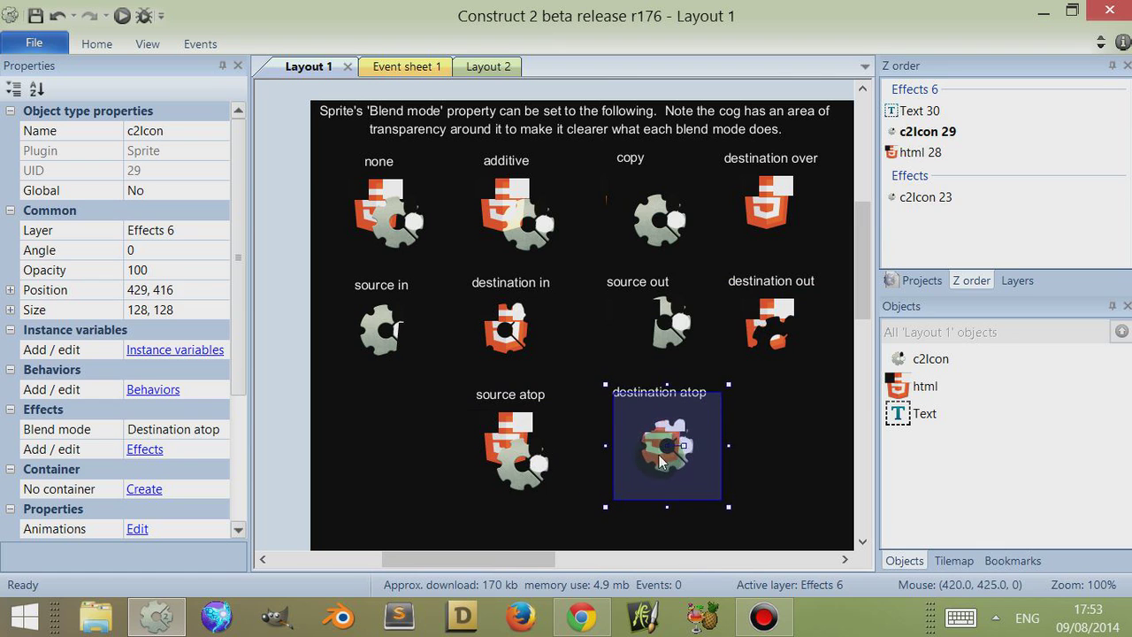
left_click(475, 66)
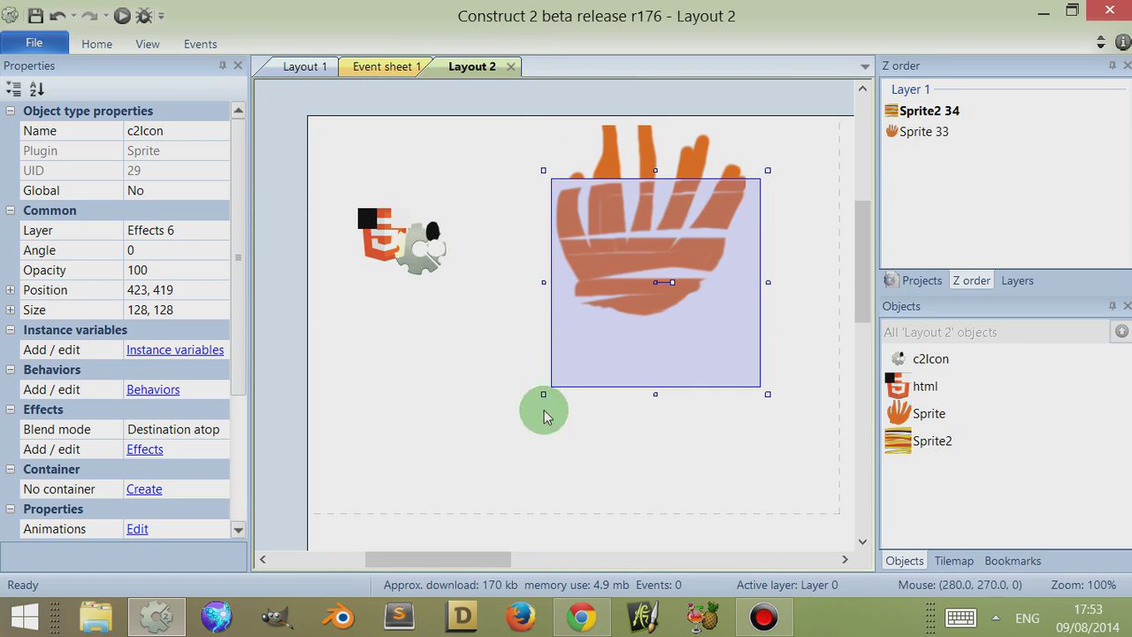
- Nudge the striped sprite over the hand, then open Scrolling Background.capx from Tutorials > Scrolling Backgrounds > Premium
mouse_move(649, 352)
left_mouse_down()
mouse_move(646, 237)
mouse_move(644, 356)
left_mouse_up()
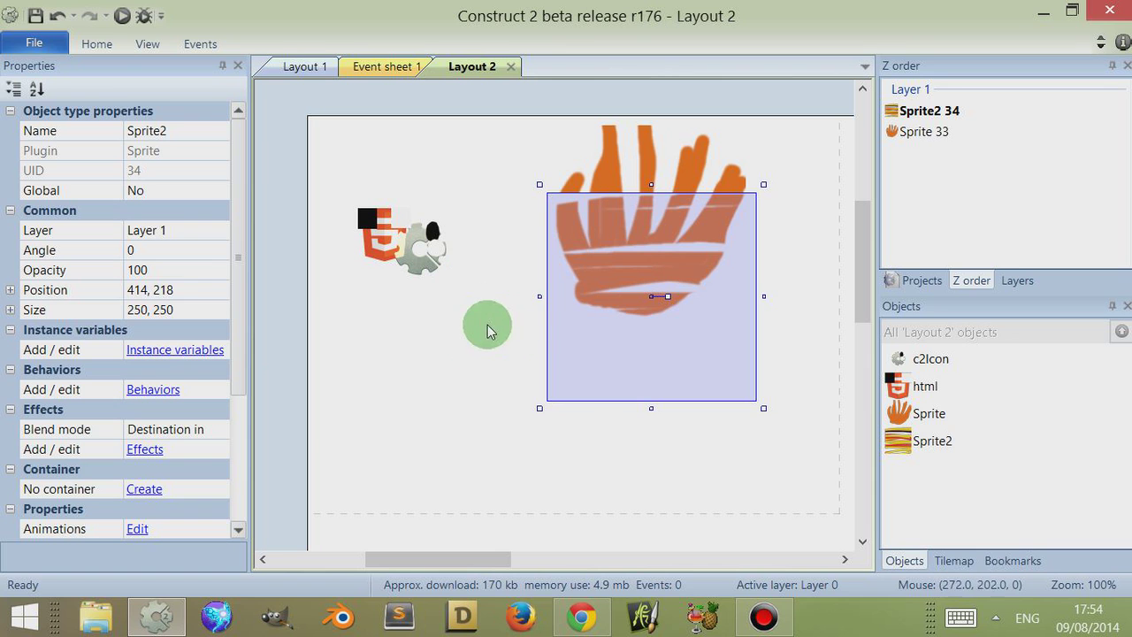
left_click(35, 46)
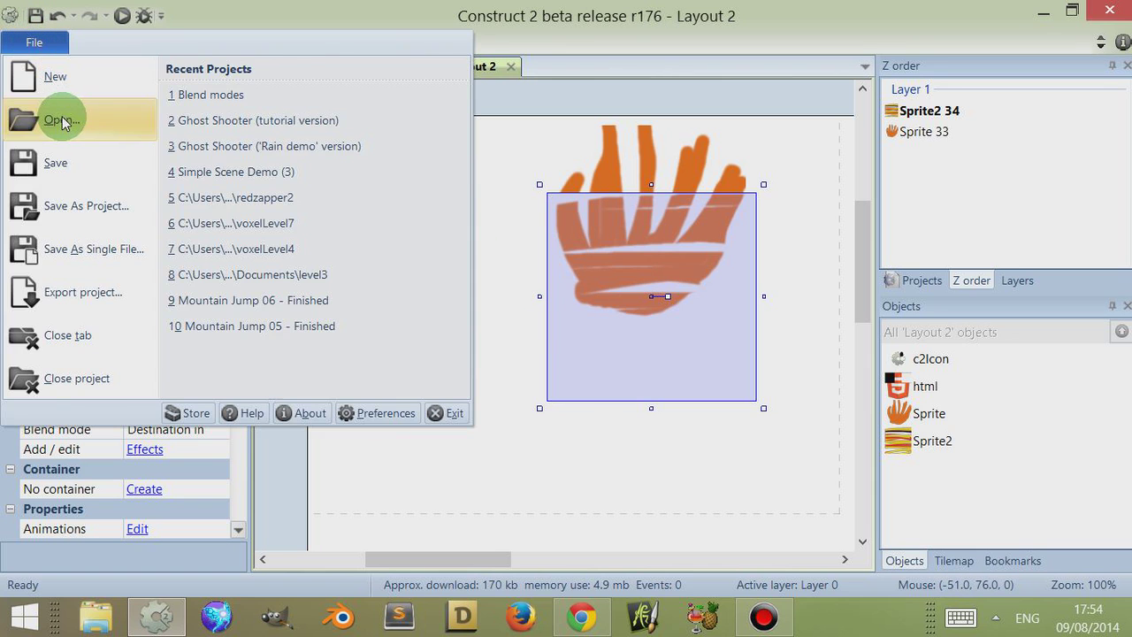
left_click(58, 116)
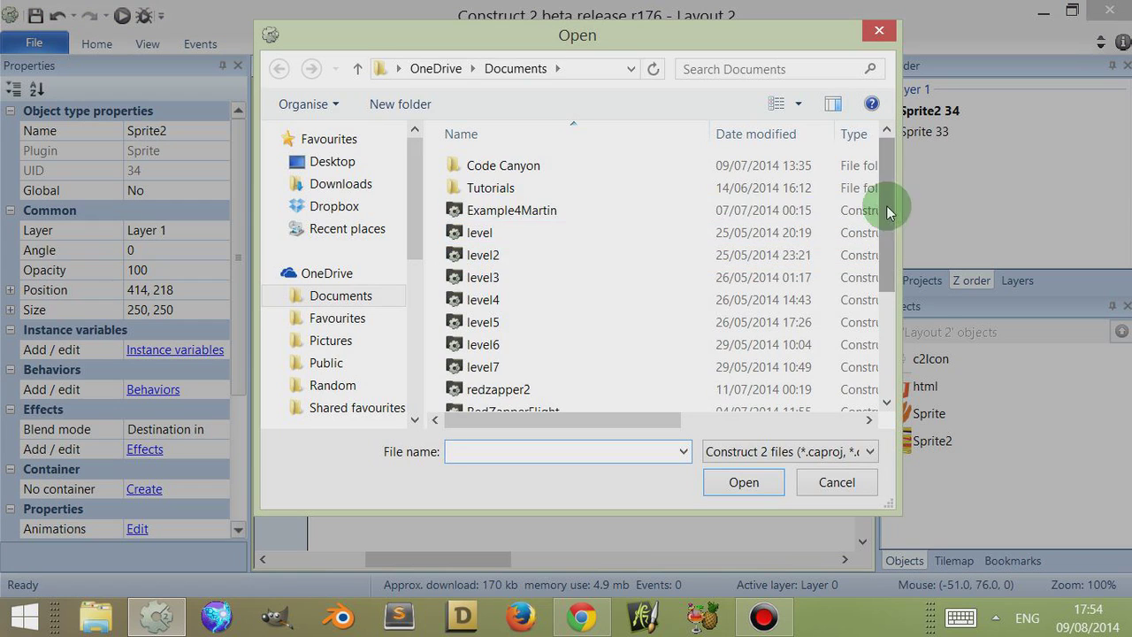
left_click_drag(890, 203, 879, 295)
scroll(868, 232, "up", 3)
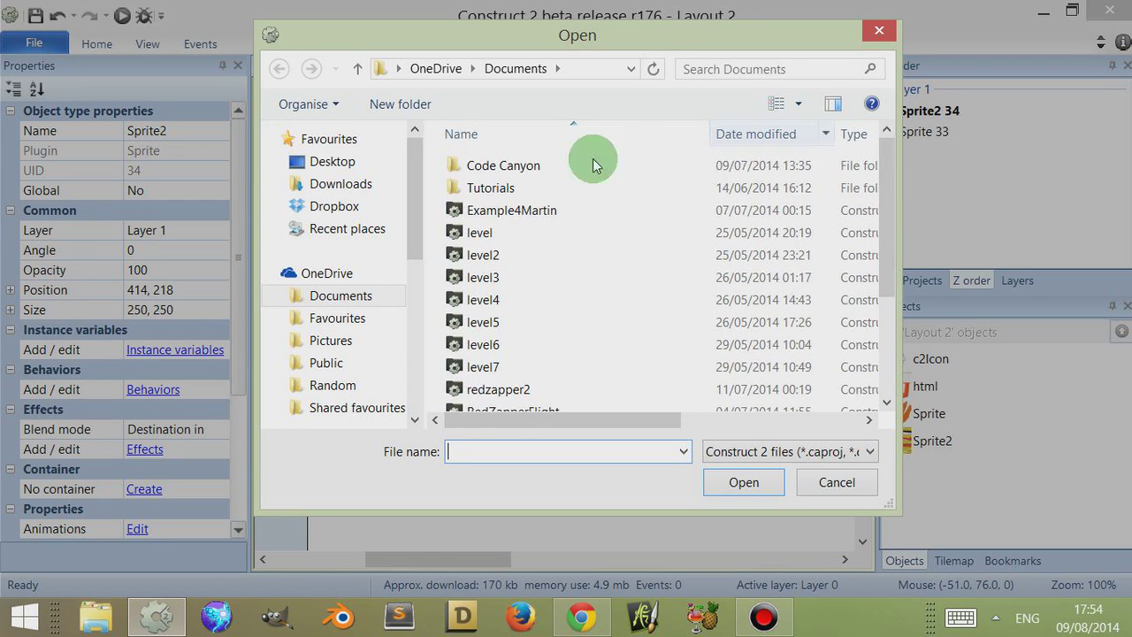
double_click(519, 186)
double_click(508, 189)
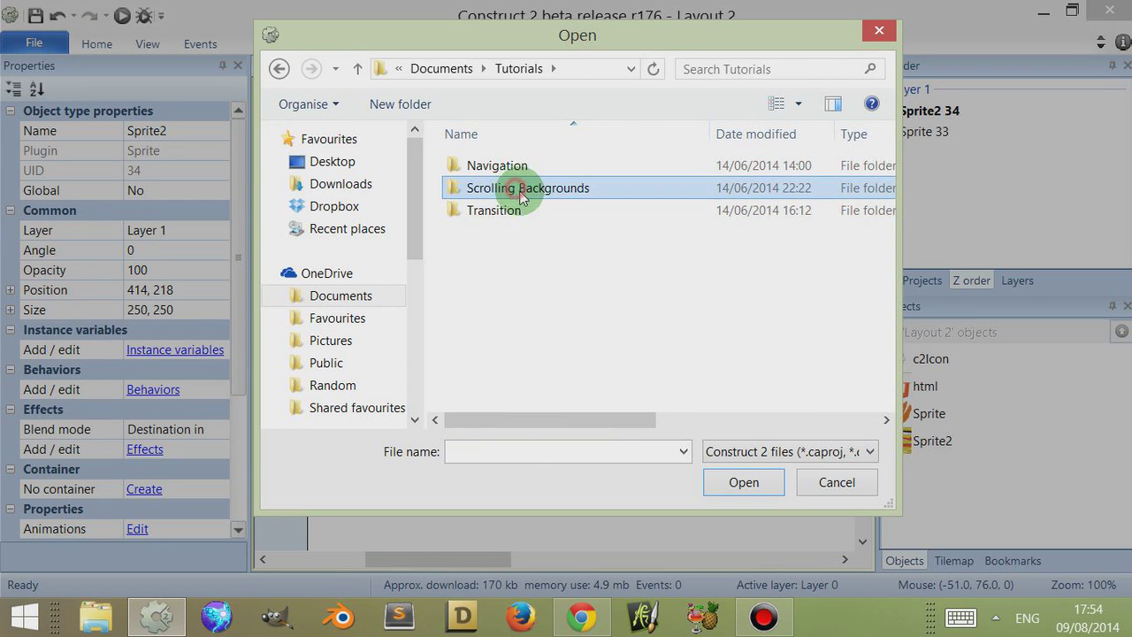
double_click(518, 194)
left_click(529, 167)
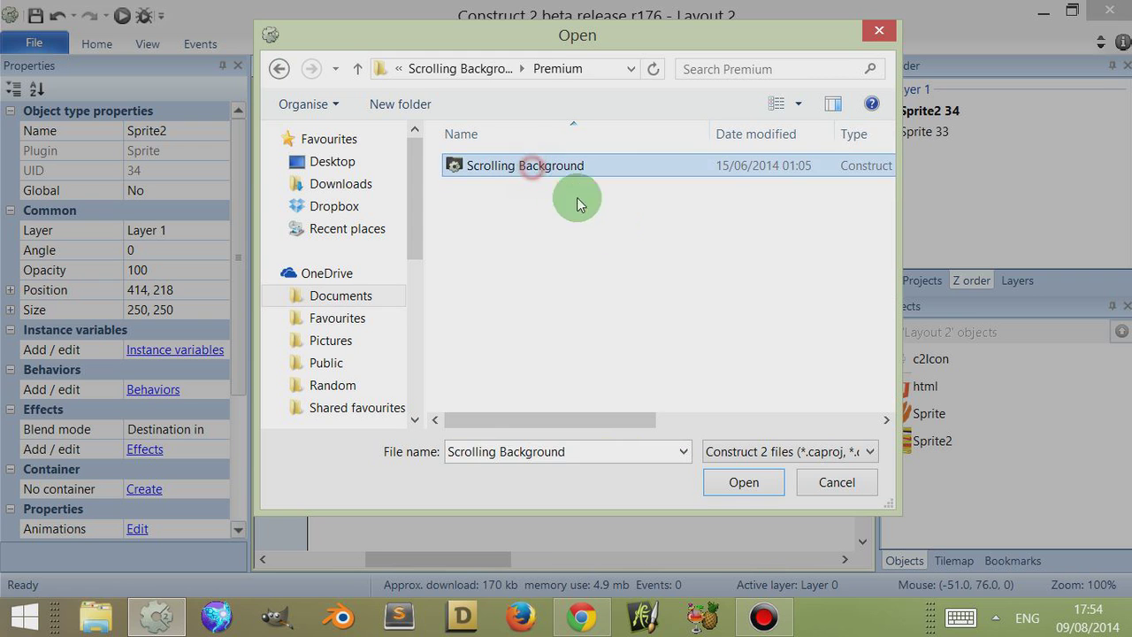
left_click(741, 482)
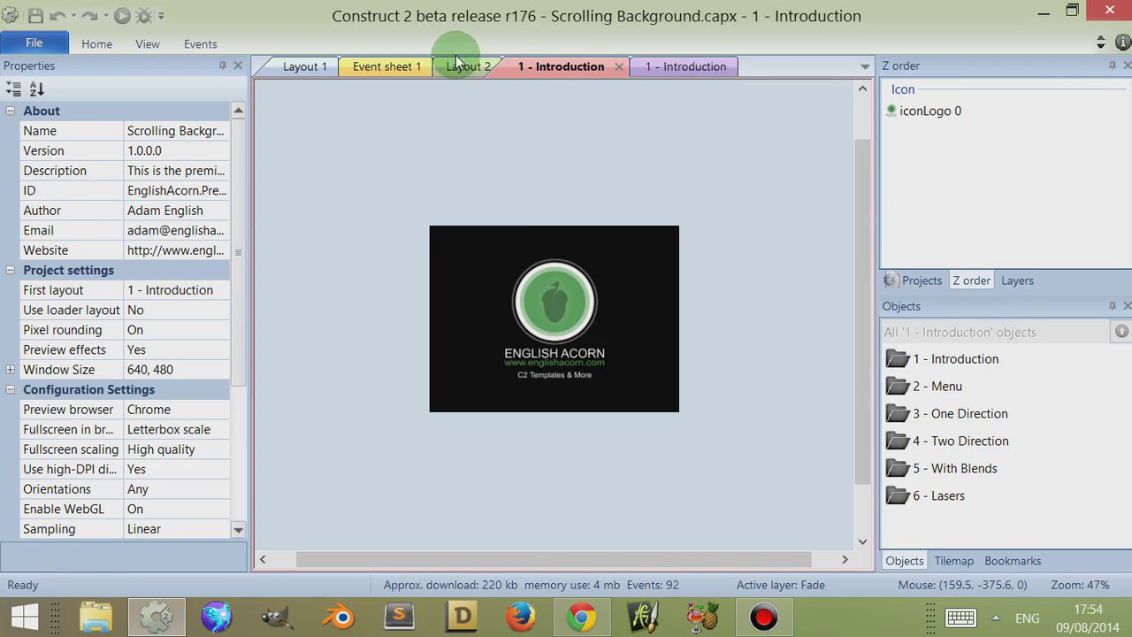
- Open the '5 - With Blends' layout from the Scrolling Background project tree
left_click(407, 66)
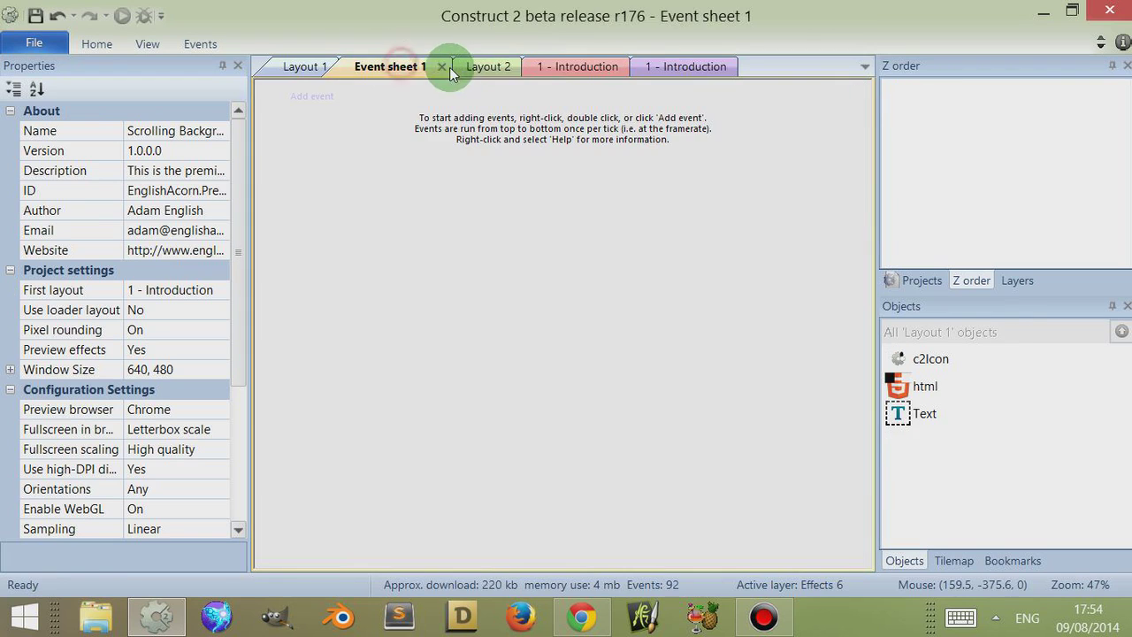
left_click(473, 67)
left_click(920, 281)
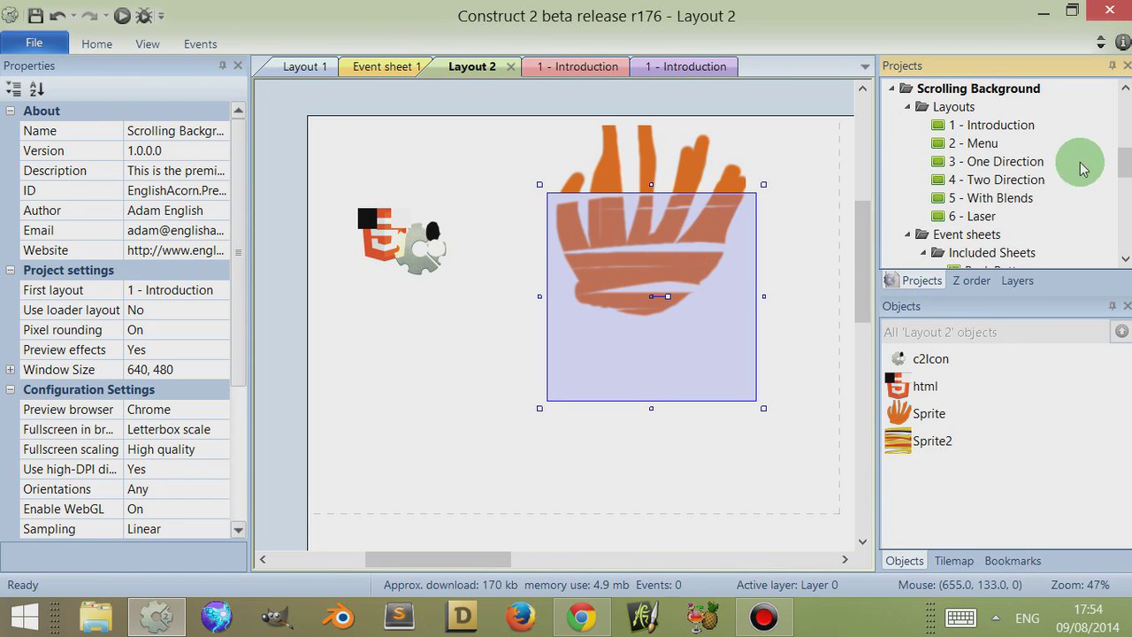
double_click(981, 199)
- Drag the tbgRainbowLeft tile to a new spot and launch a preview of the layout
left_click(315, 107)
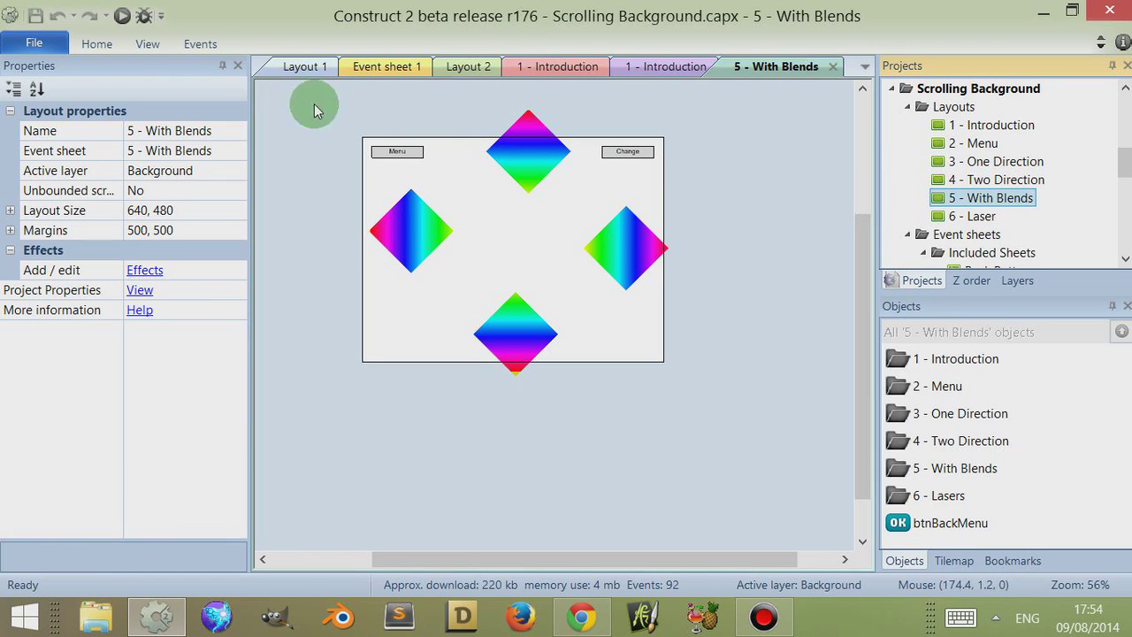
left_click_drag(492, 254, 449, 271)
left_click(427, 270)
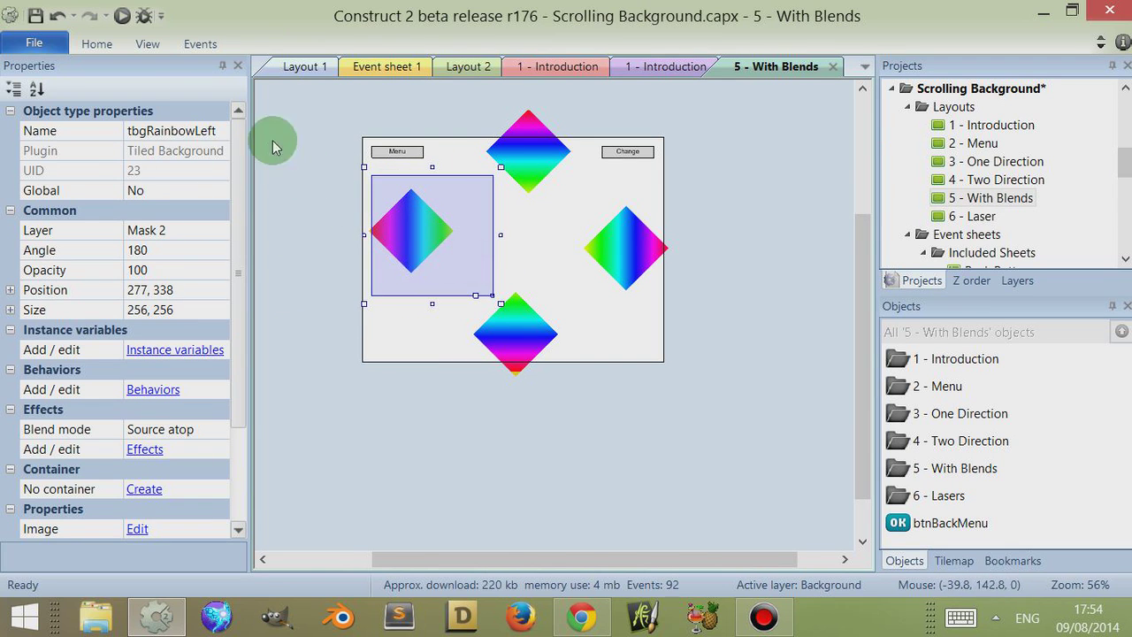
left_click(123, 16)
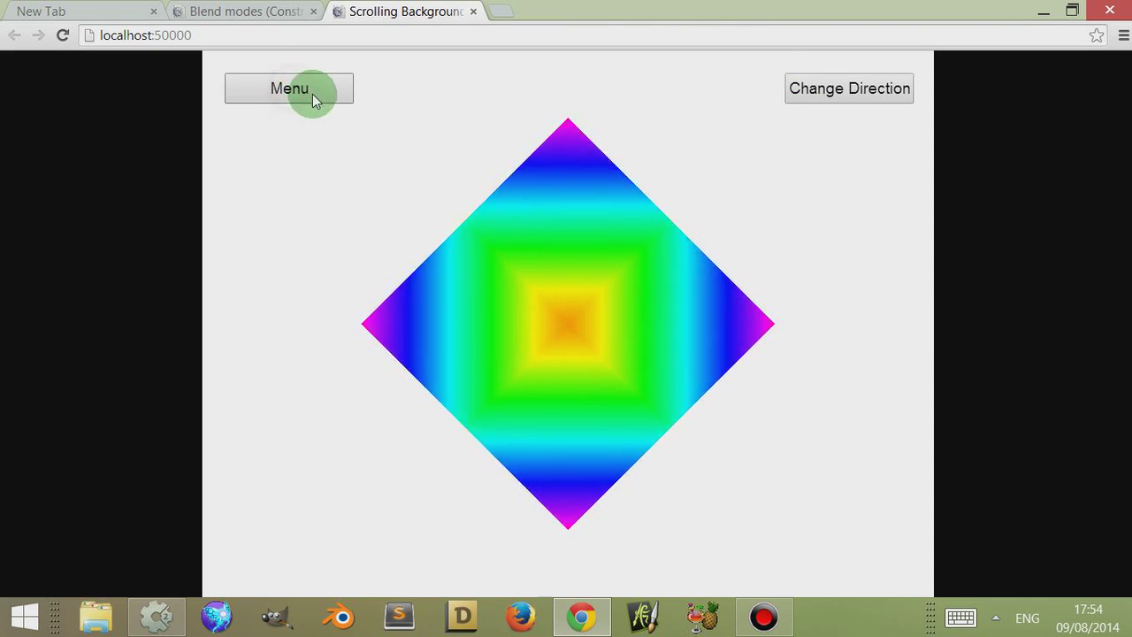
- Open the Laser Example from the Menu page and fire the rainbow laser at several points
left_click(312, 93)
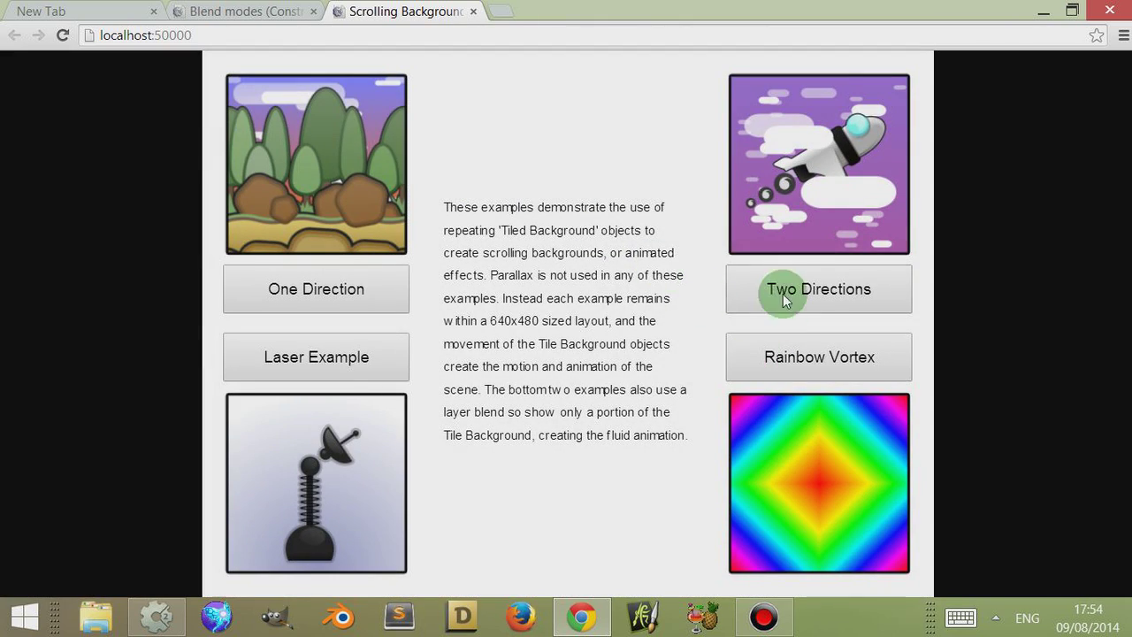
left_click(370, 359)
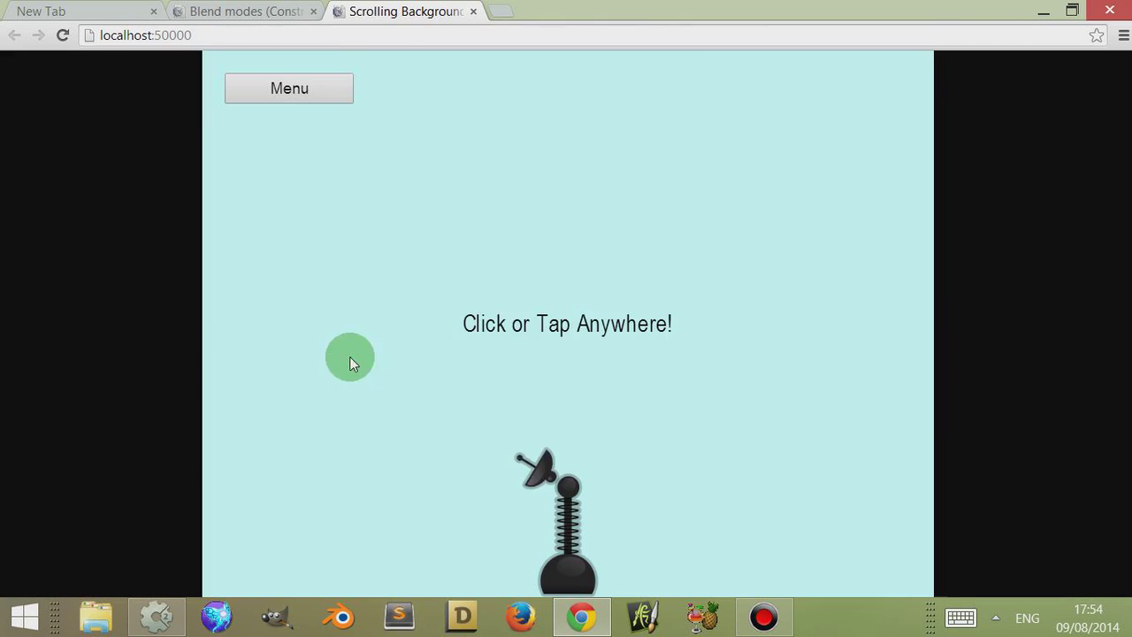
left_click(623, 284)
left_click(493, 207)
left_click(690, 278)
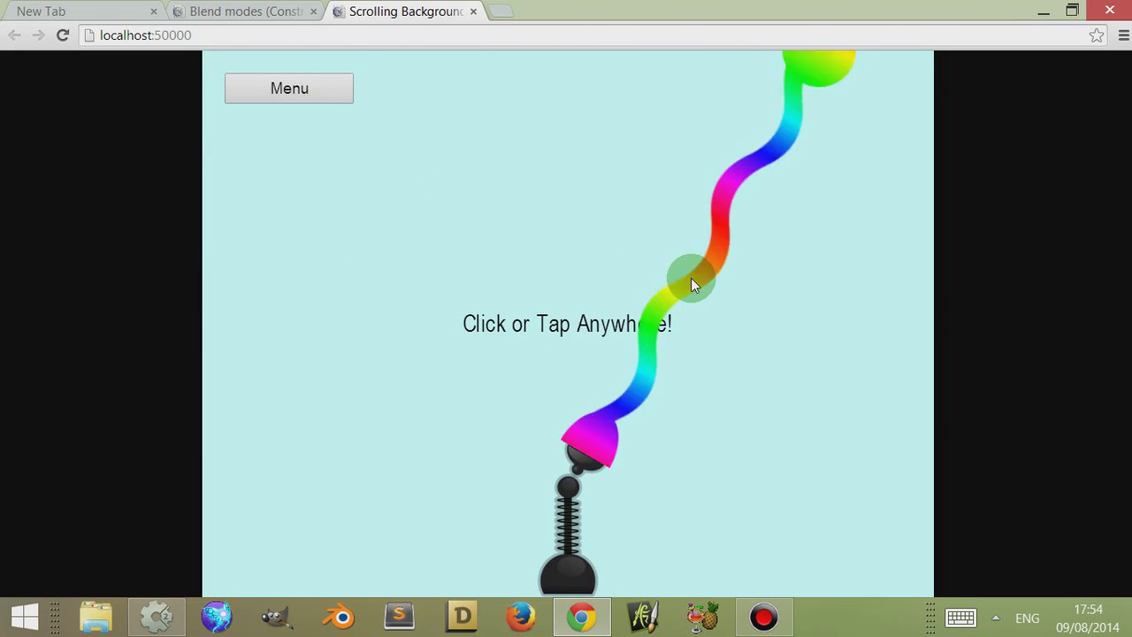
left_click(781, 317)
- Aim the laser in more directions, sweep it across the screen, then return to Construct 2
left_click(814, 384)
left_click(642, 263)
left_click(404, 313)
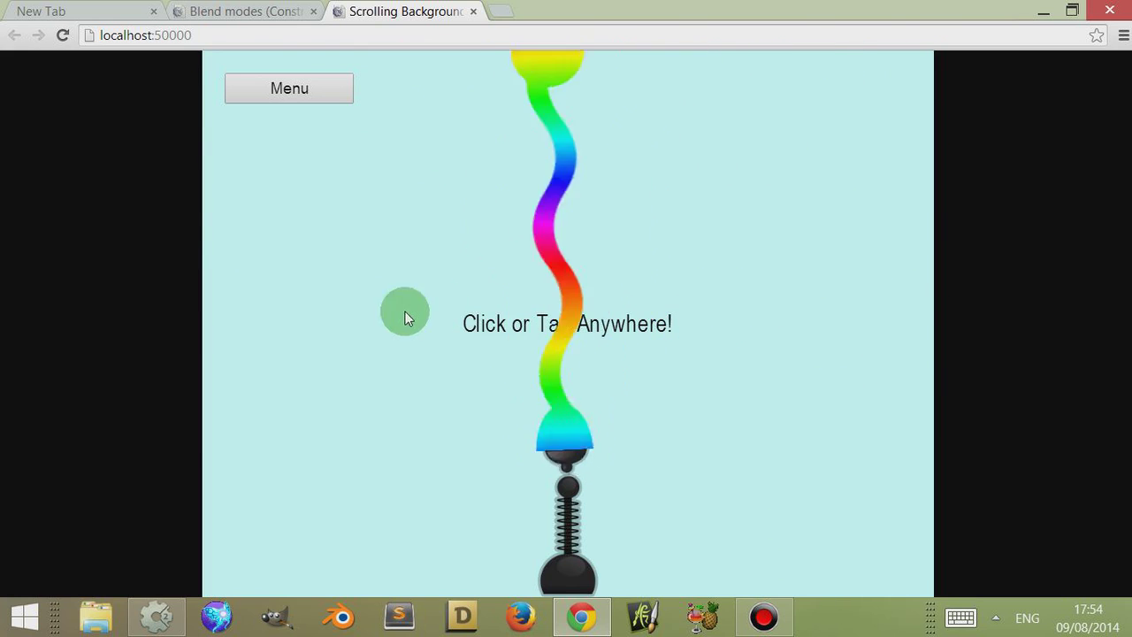
left_click_drag(596, 262, 474, 59)
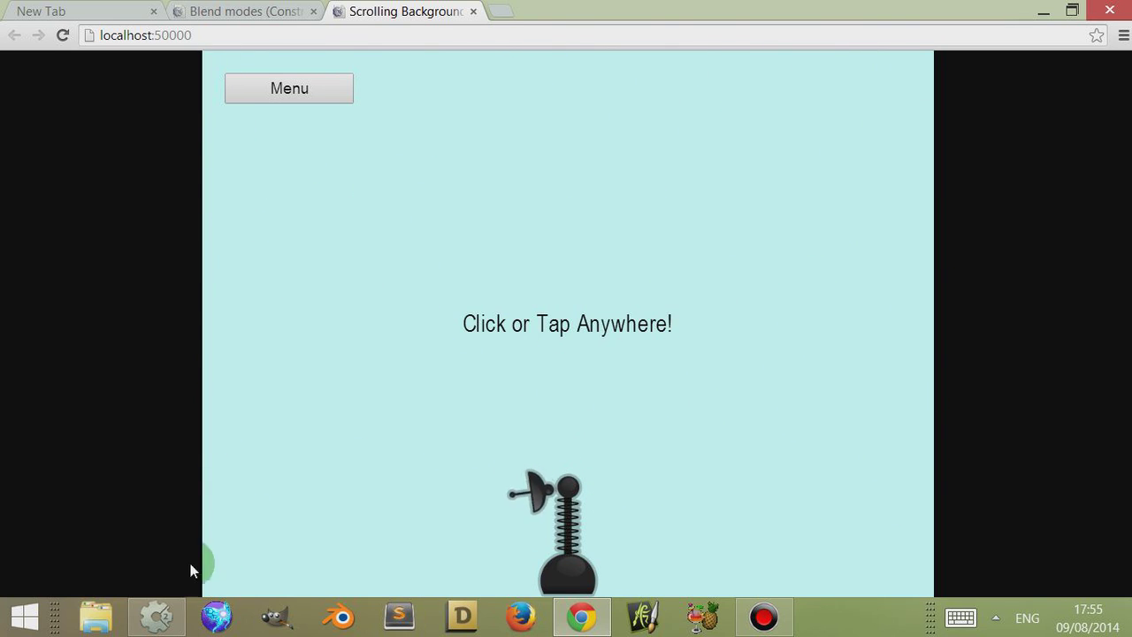
left_click(156, 616)
left_click(976, 124)
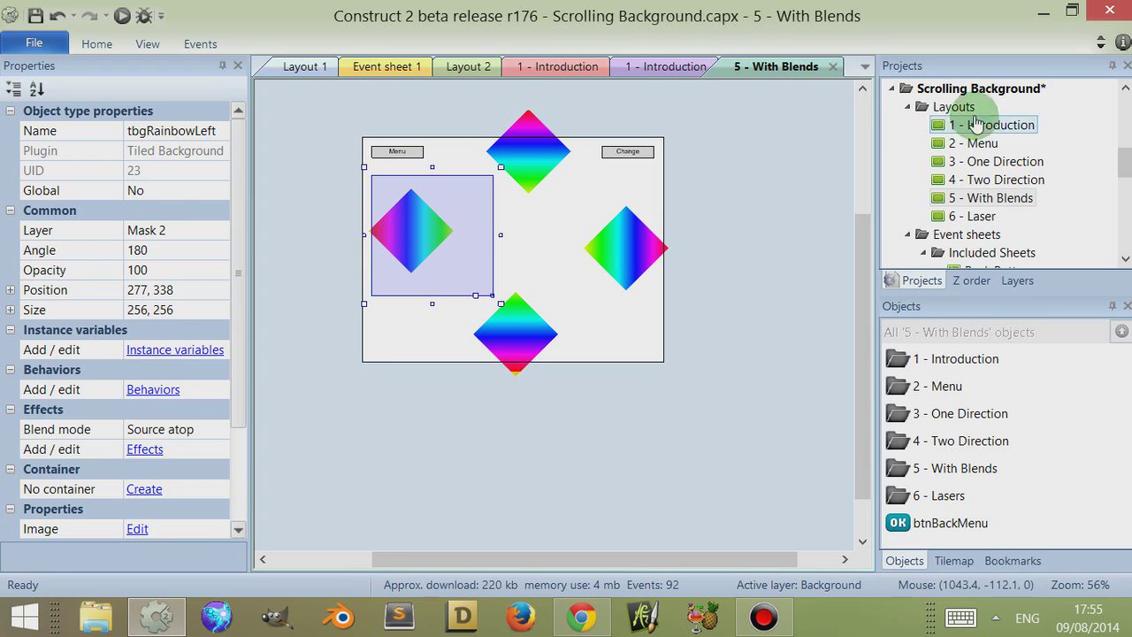
- Close the Scrolling Background project, choosing Don't save
right_click(960, 96)
left_click(965, 247)
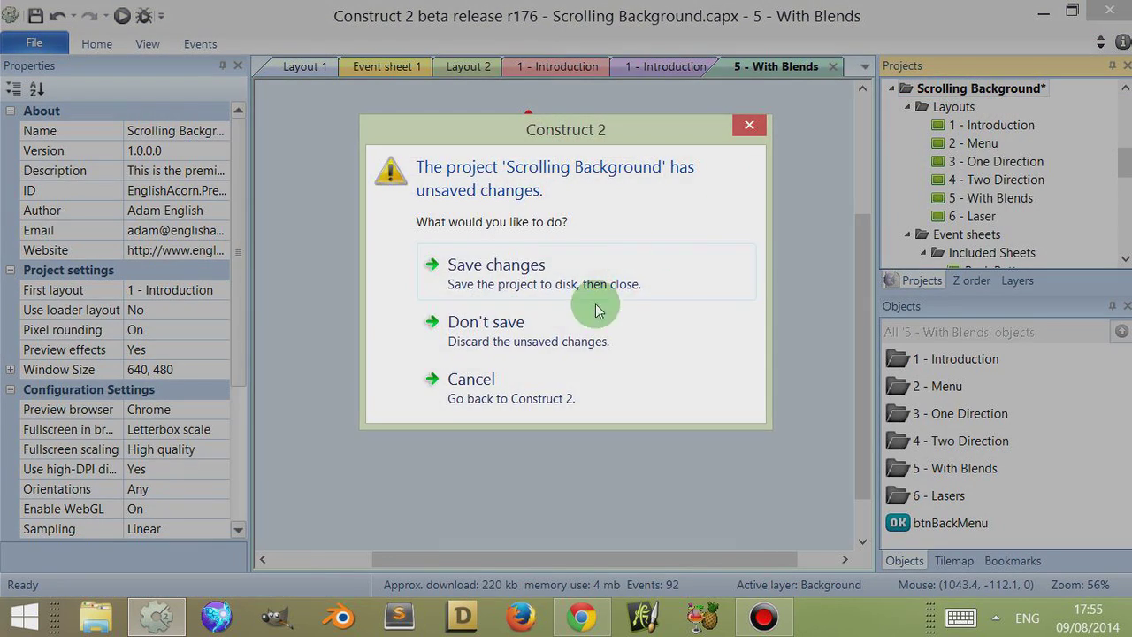
left_click(626, 317)
- Move Sprite2 to a new position on Layout 2 of the Blend modes project
left_click_drag(1125, 182, 970, 93)
left_click(964, 89)
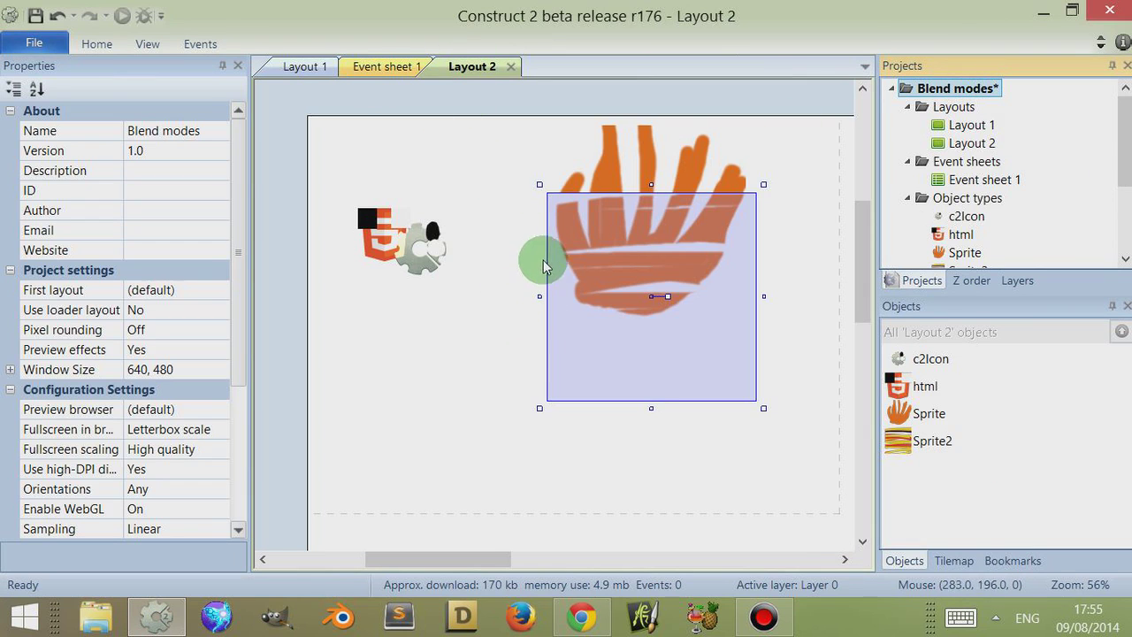
left_click_drag(642, 352, 560, 323)
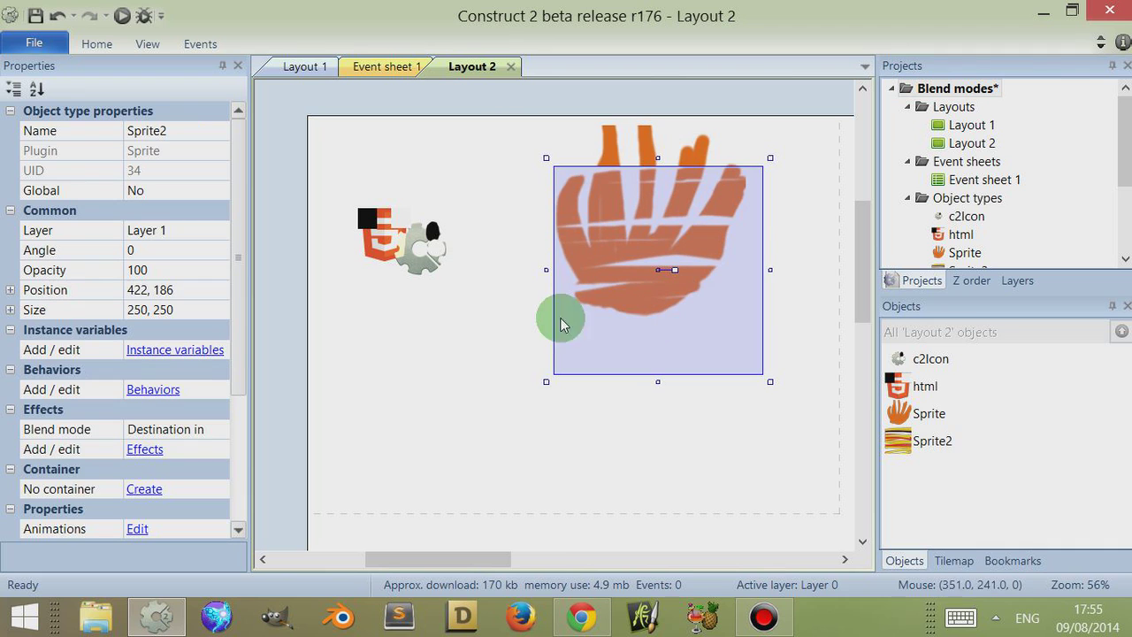
left_click(305, 68)
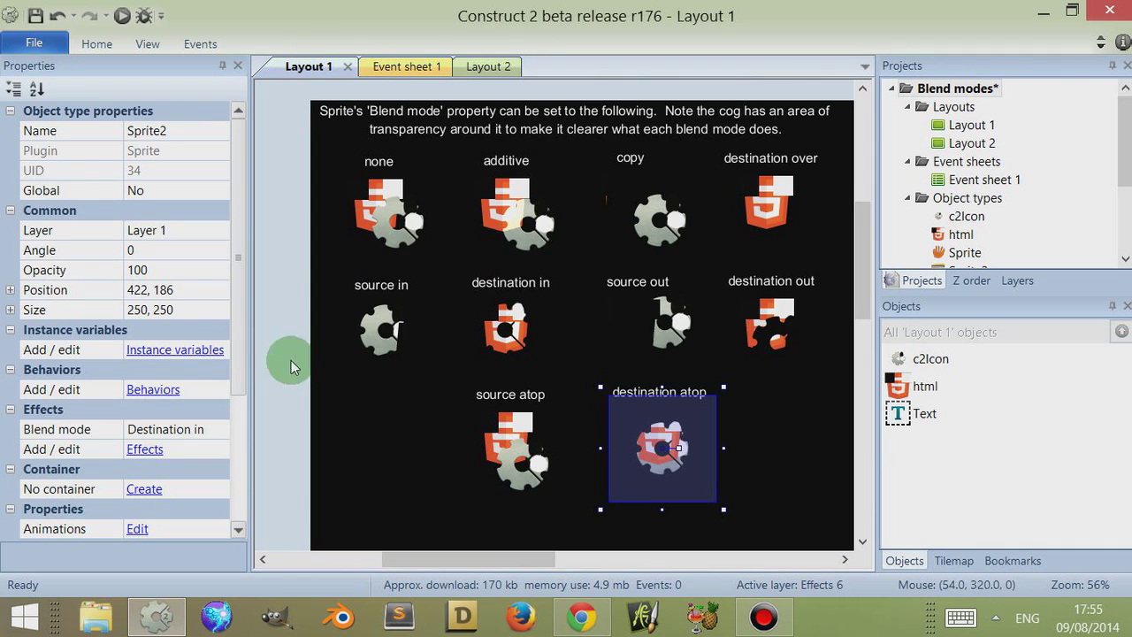
- Check the Effects 6 layer's blend mode, leaving it at Normal
left_click_drag(235, 316, 235, 379)
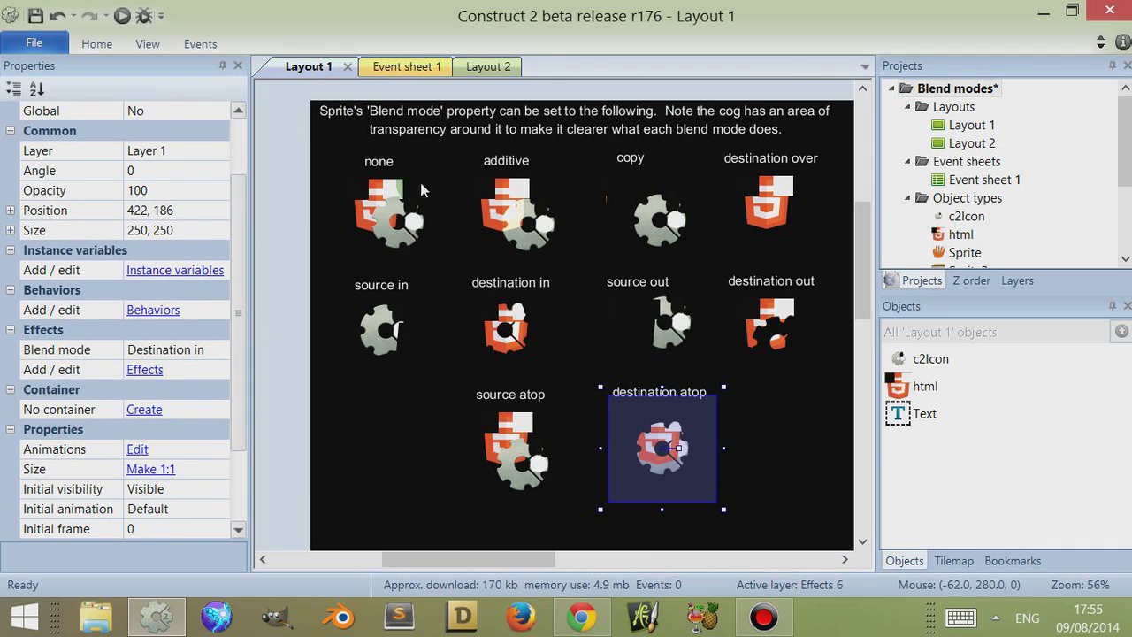
left_click(1017, 283)
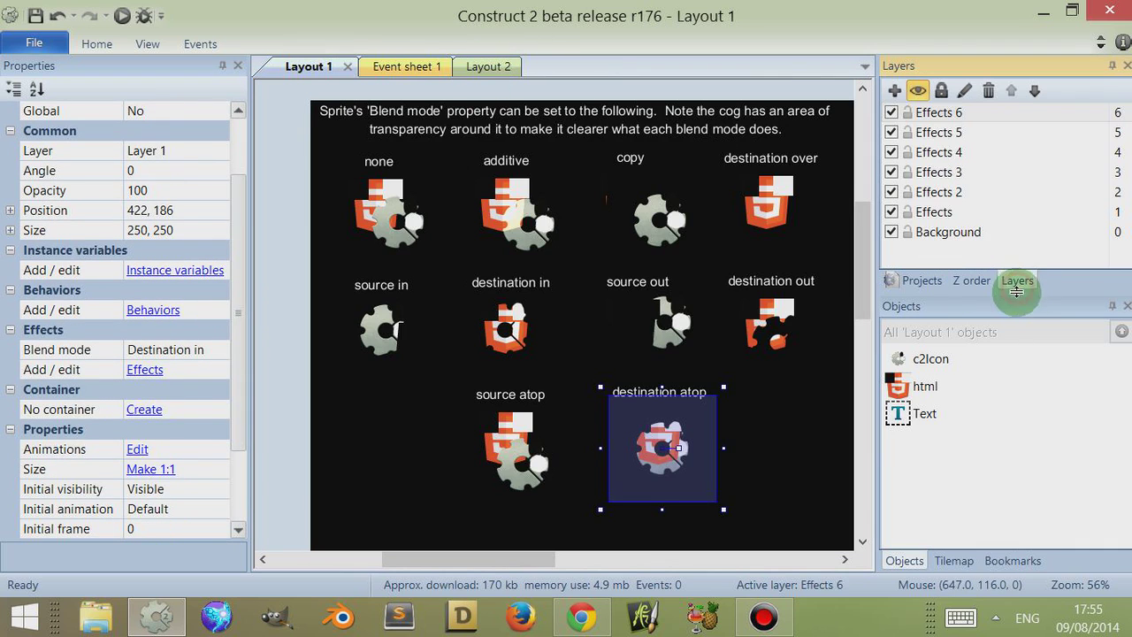
left_click(939, 113)
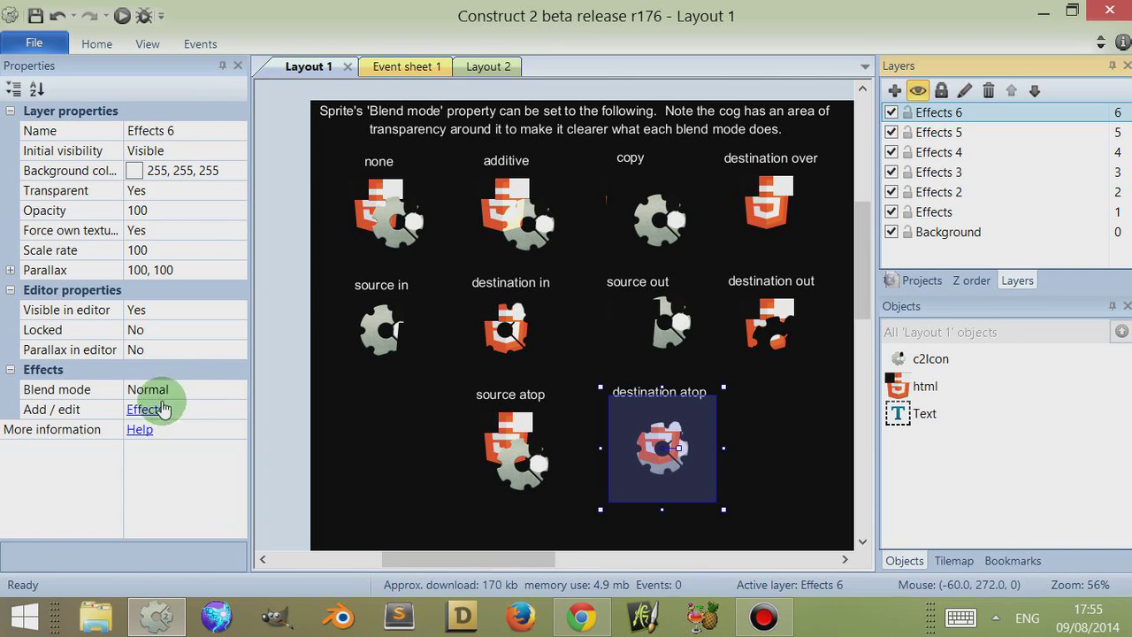
left_click(221, 389)
left_click(237, 389)
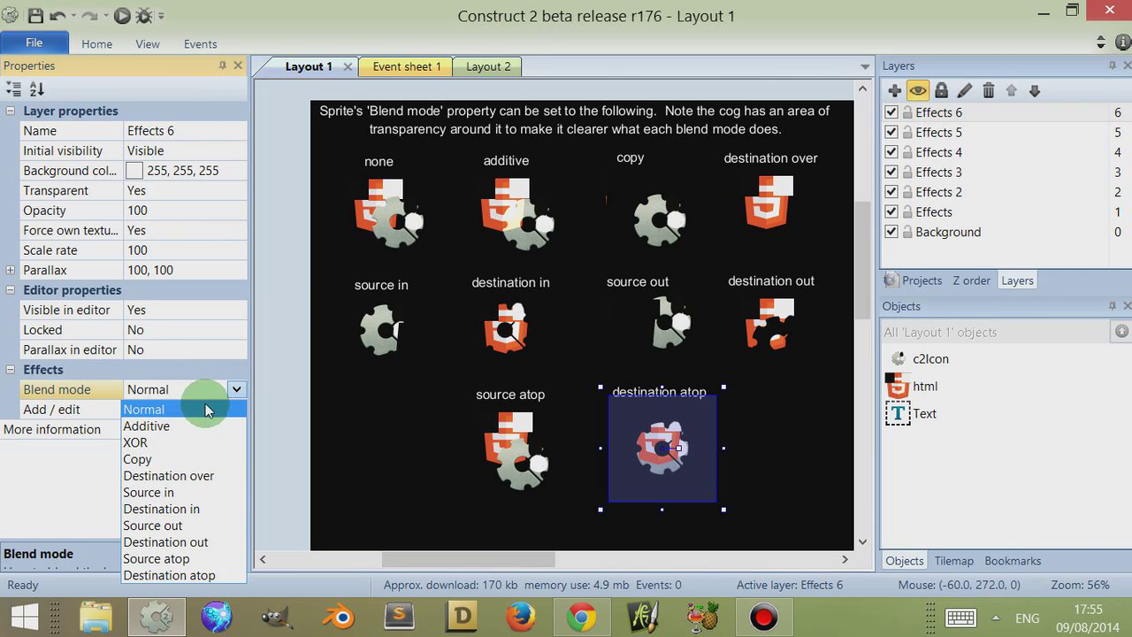
left_click(206, 409)
- Add Layer 2 to Layout 2 and set its blend mode to Destination atop
left_click(971, 280)
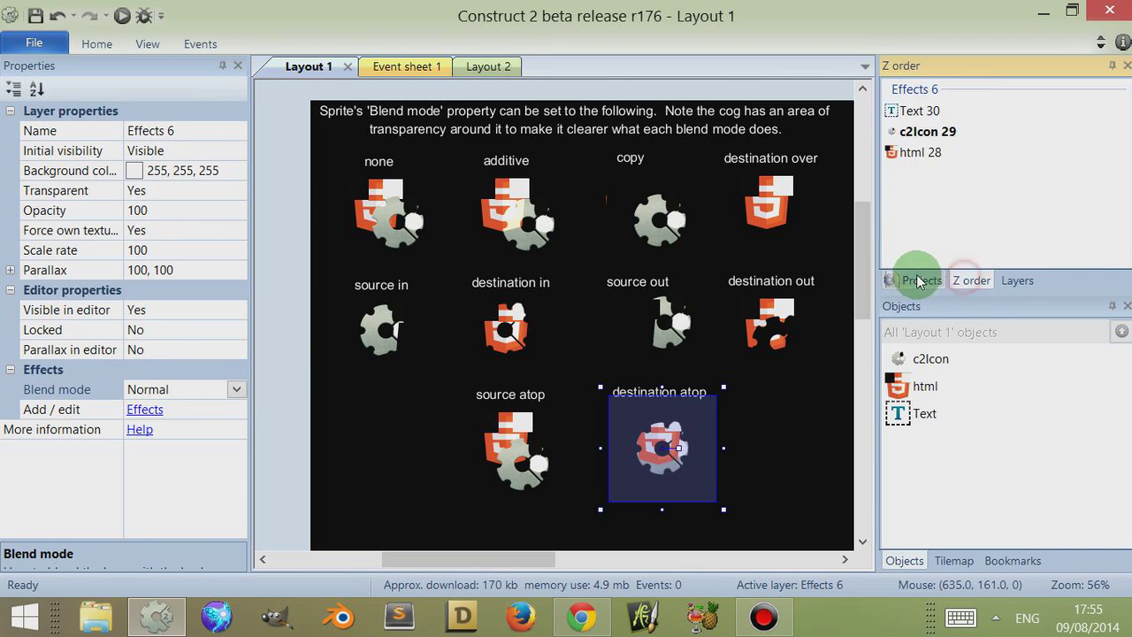
left_click(922, 280)
left_click(970, 146)
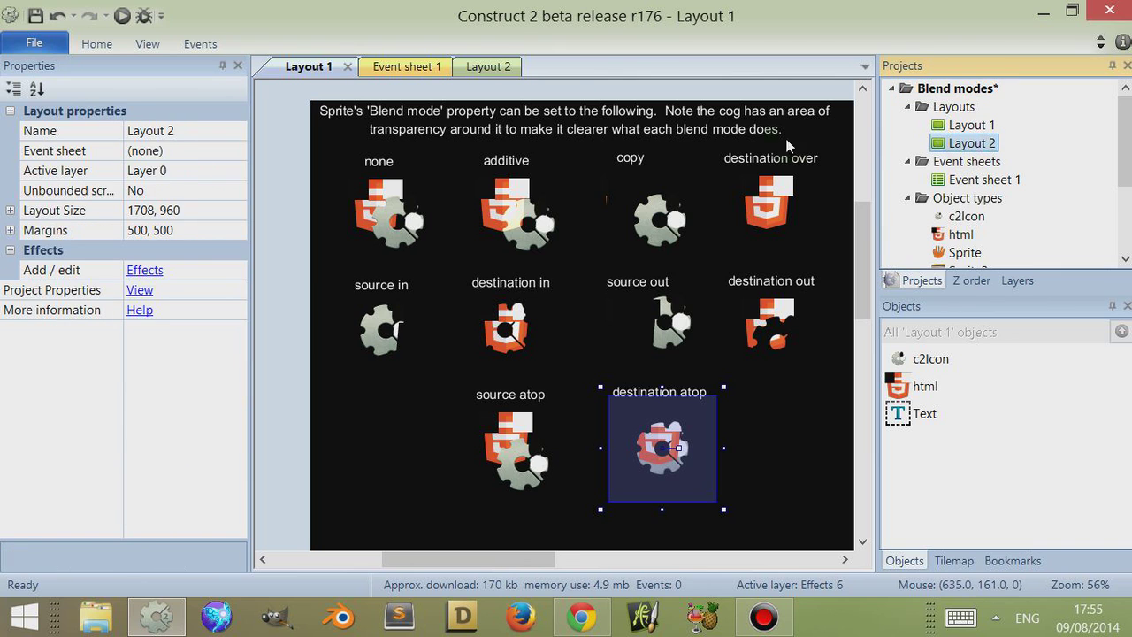
left_click(496, 69)
left_click(1016, 280)
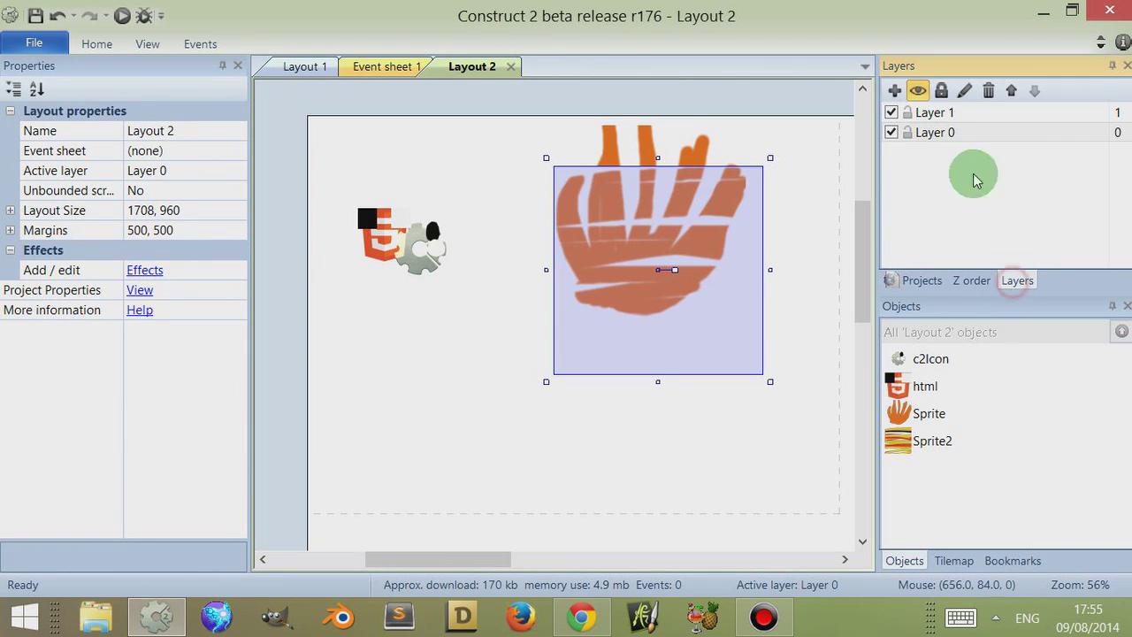
left_click(896, 90)
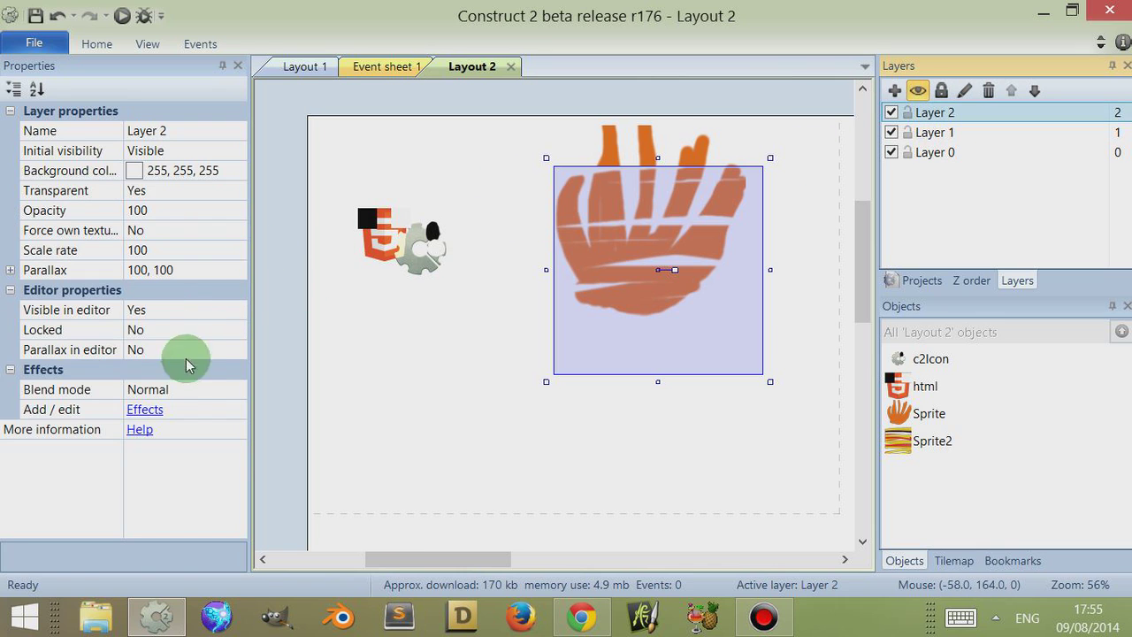
left_click(192, 394)
left_click(234, 388)
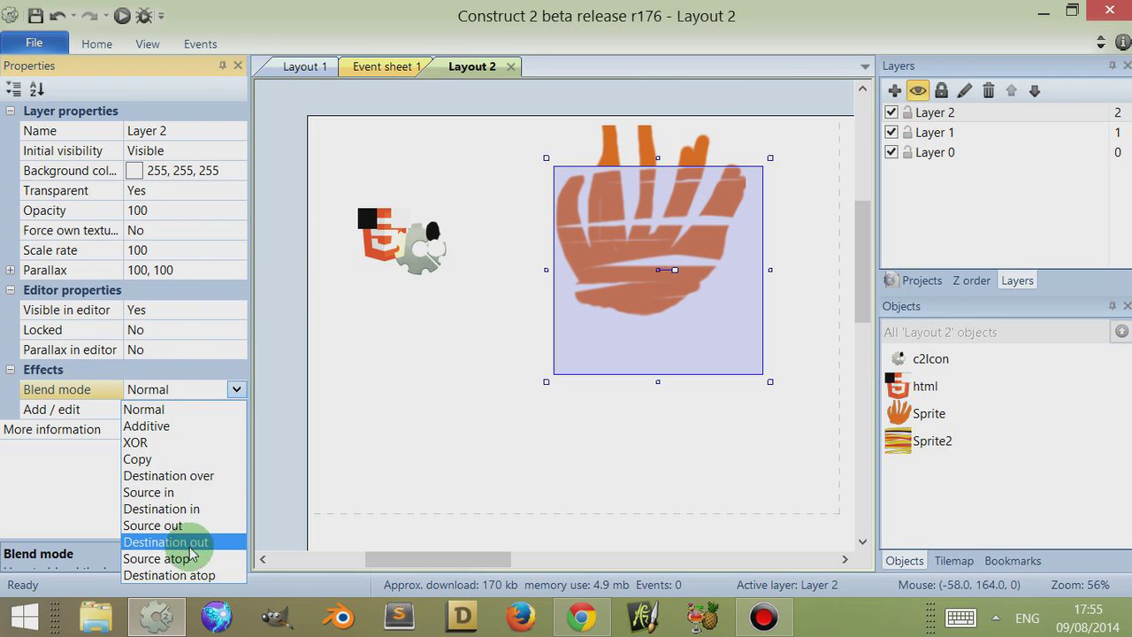
left_click(188, 575)
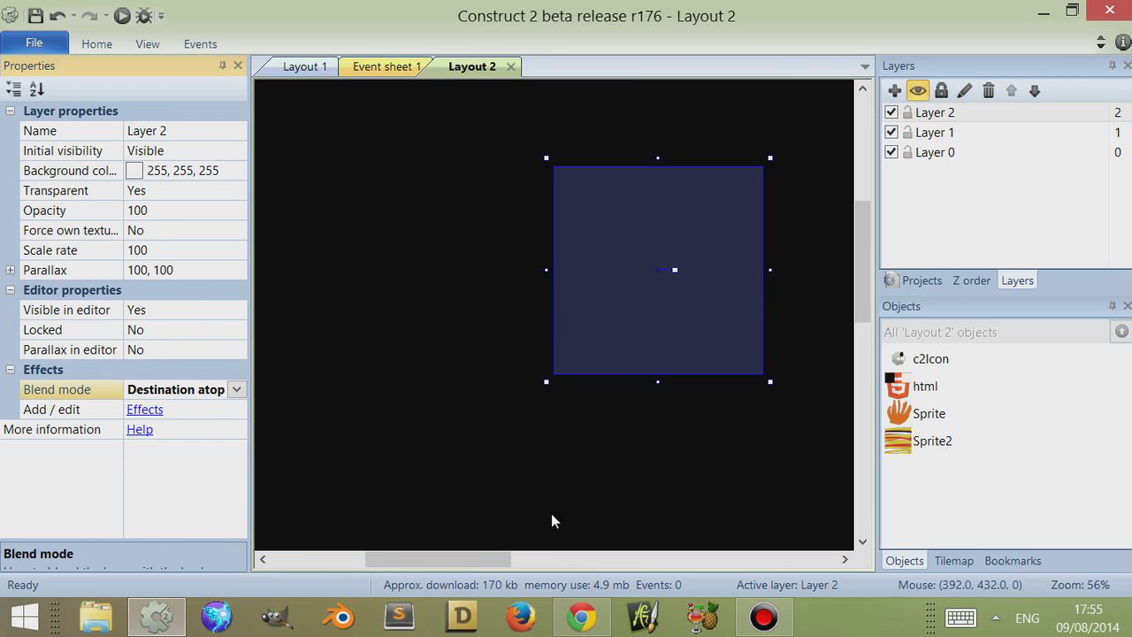
left_click_drag(463, 559, 492, 557)
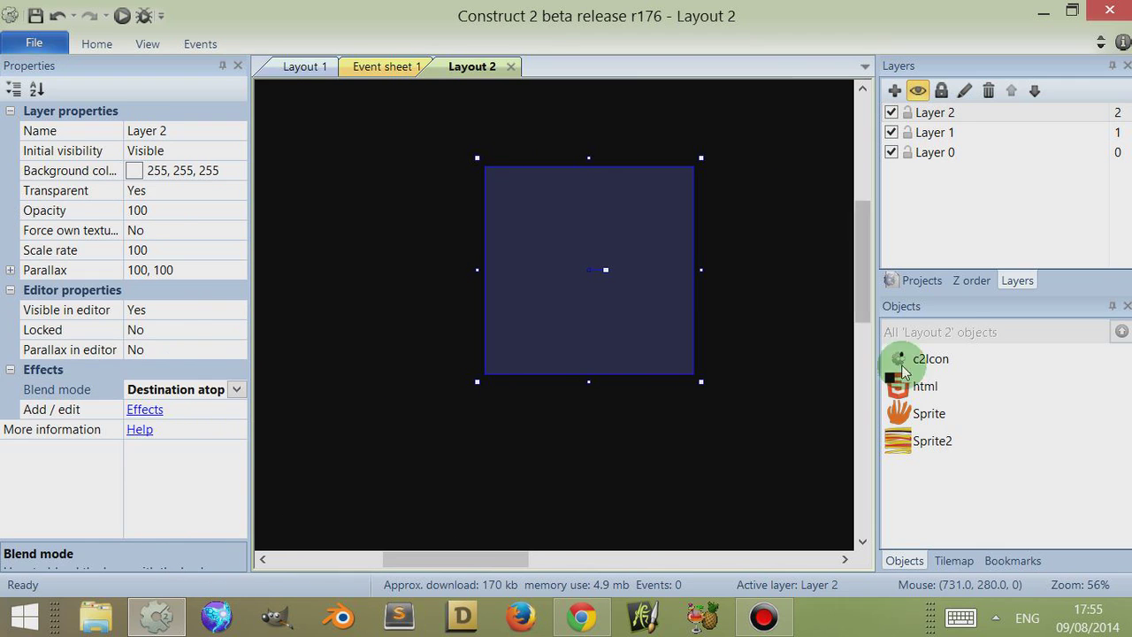
- Place a new Sprite2 instance on Layer 2 with Normal blend mode and move it up-left
left_click_drag(936, 446, 640, 303)
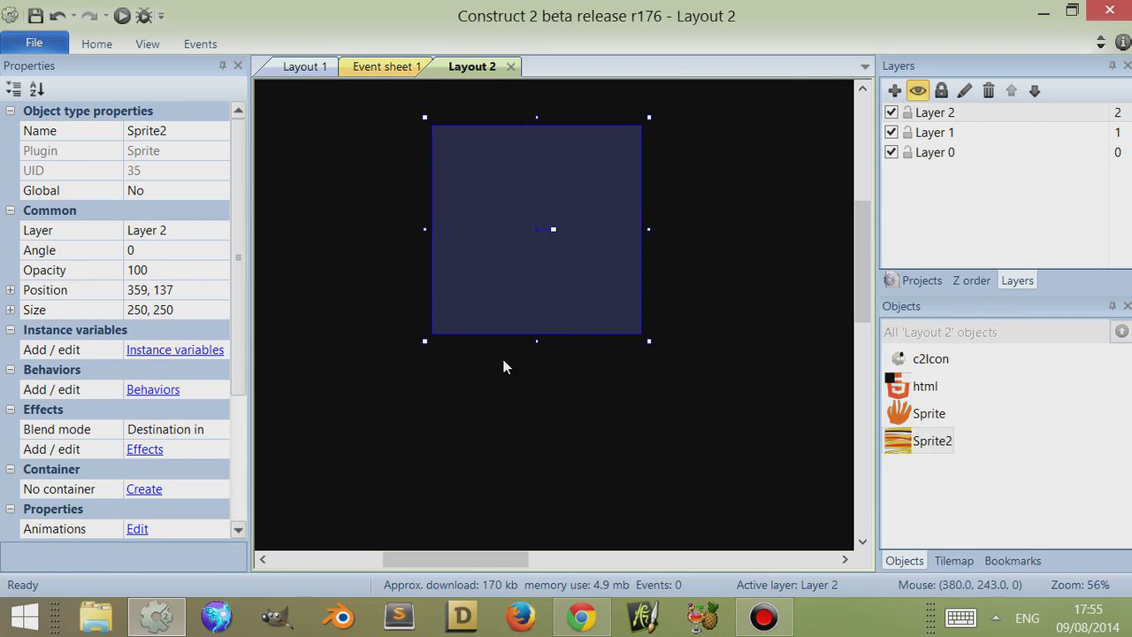
left_click(222, 430)
left_click(210, 447)
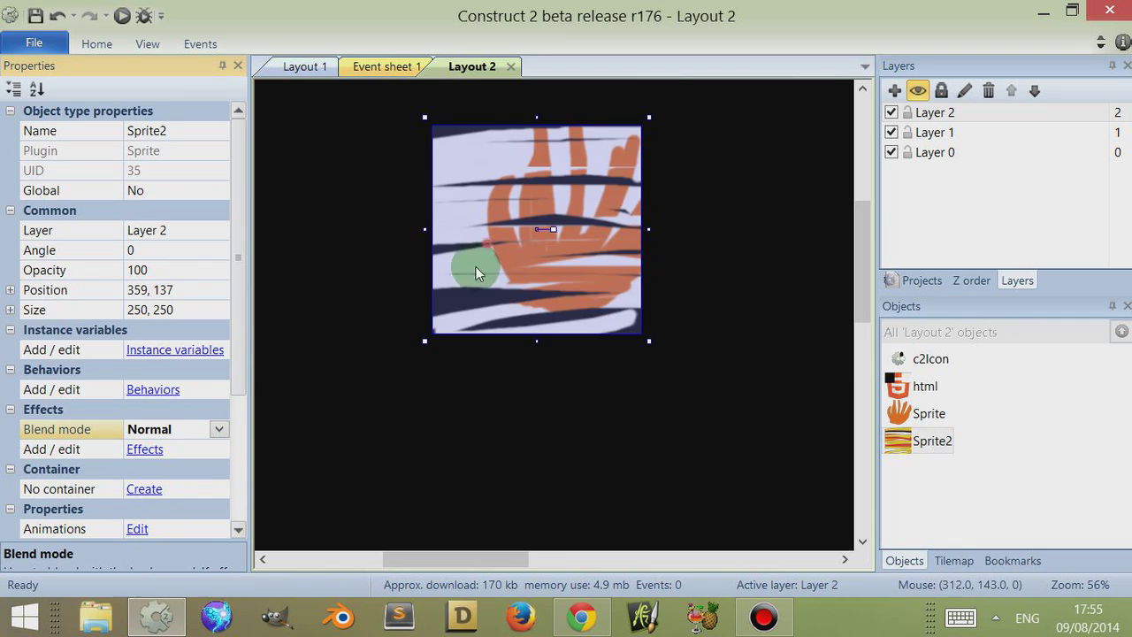
left_click_drag(476, 272, 423, 226)
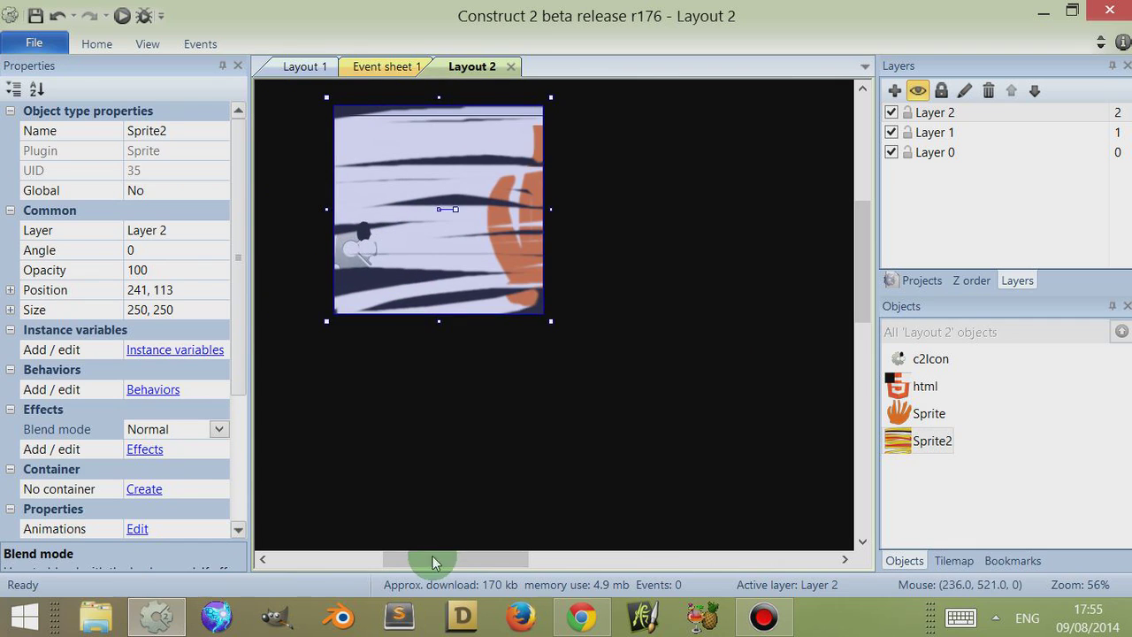
left_click_drag(433, 560, 404, 560)
- Position Sprite2 over the flame and c2Icon at 208, 161
left_click(931, 111)
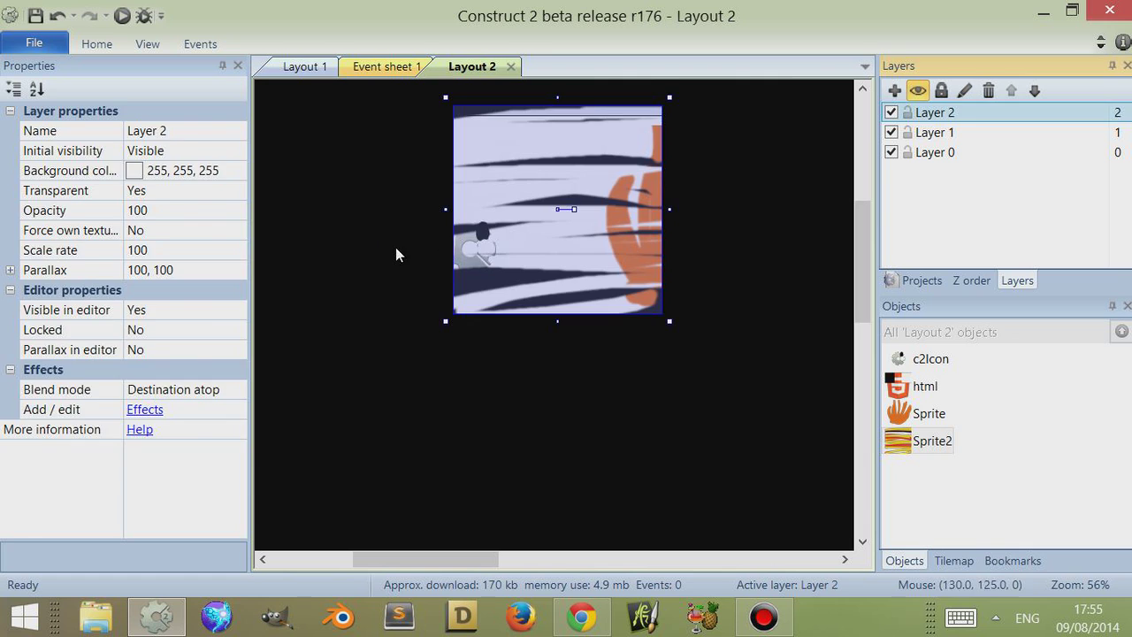
left_click(546, 157)
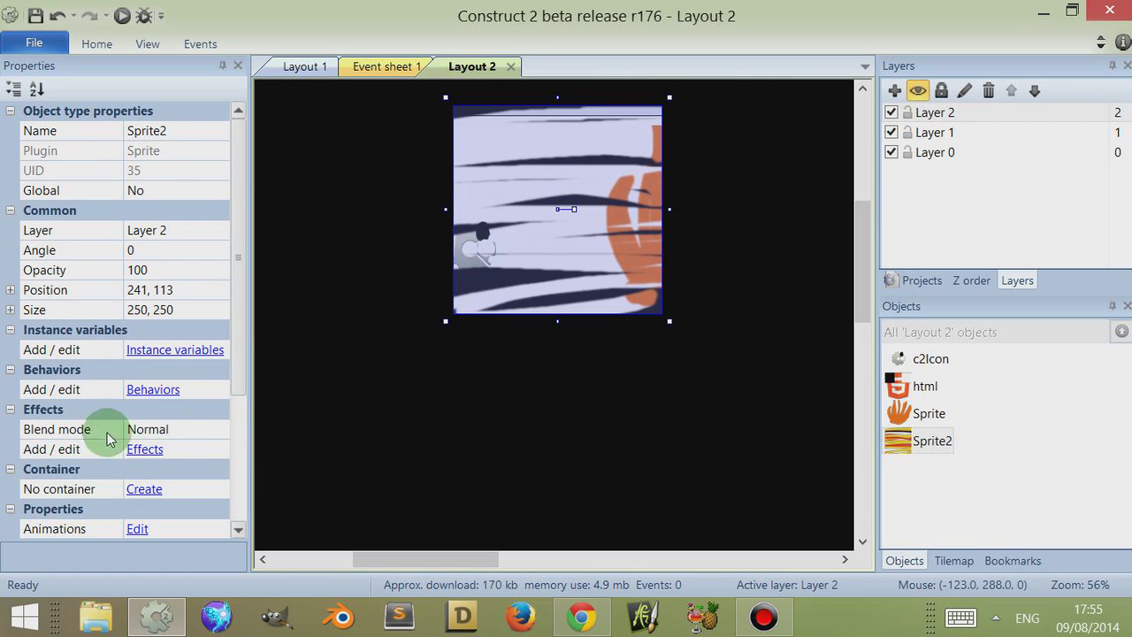
left_click_drag(473, 177, 496, 224)
left_click_drag(529, 181, 520, 208)
left_click_drag(605, 250, 611, 257)
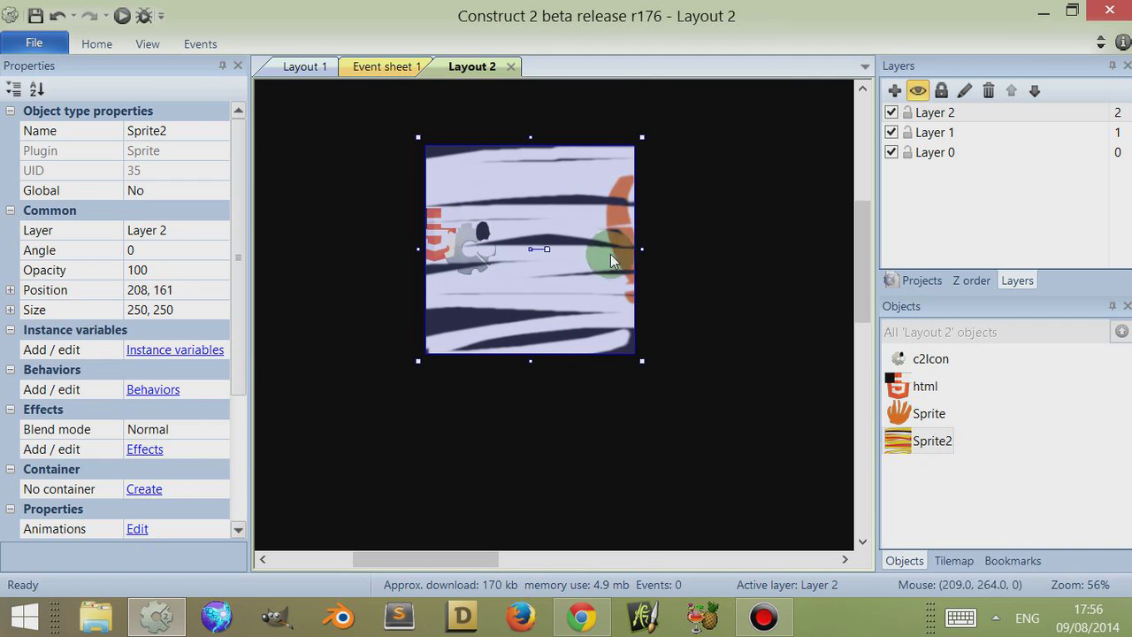
double_click(509, 195)
- Erase Sprite2's corners and right edge into a rounded shape
left_click(300, 177)
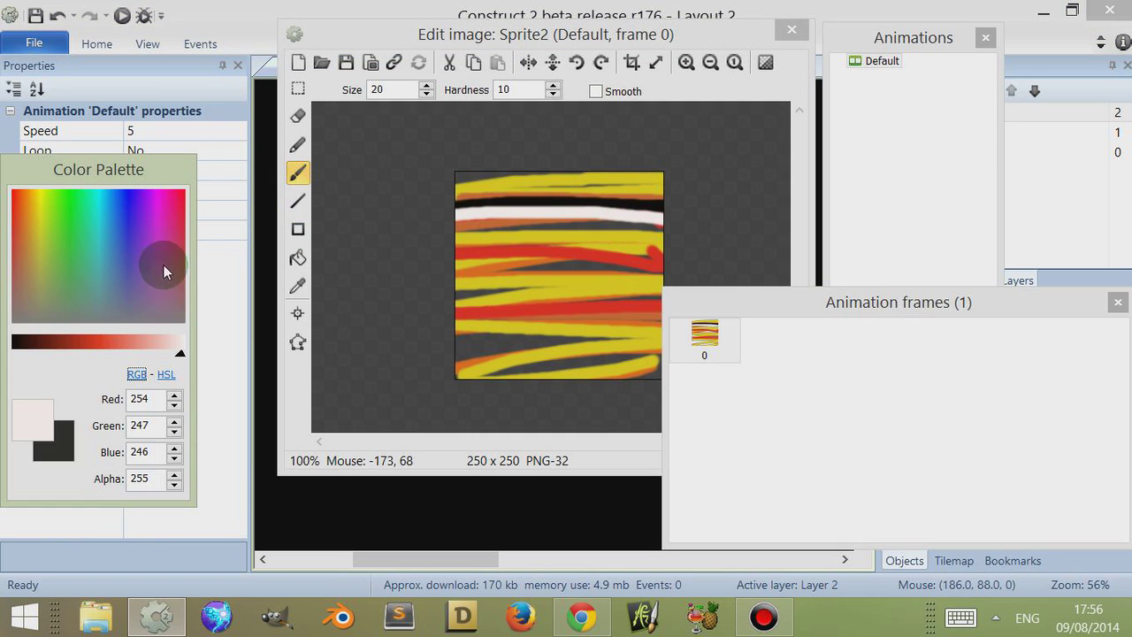
left_click(301, 117)
mouse_move(495, 174)
left_mouse_down()
mouse_move(531, 172)
mouse_move(538, 380)
mouse_move(681, 205)
left_mouse_up()
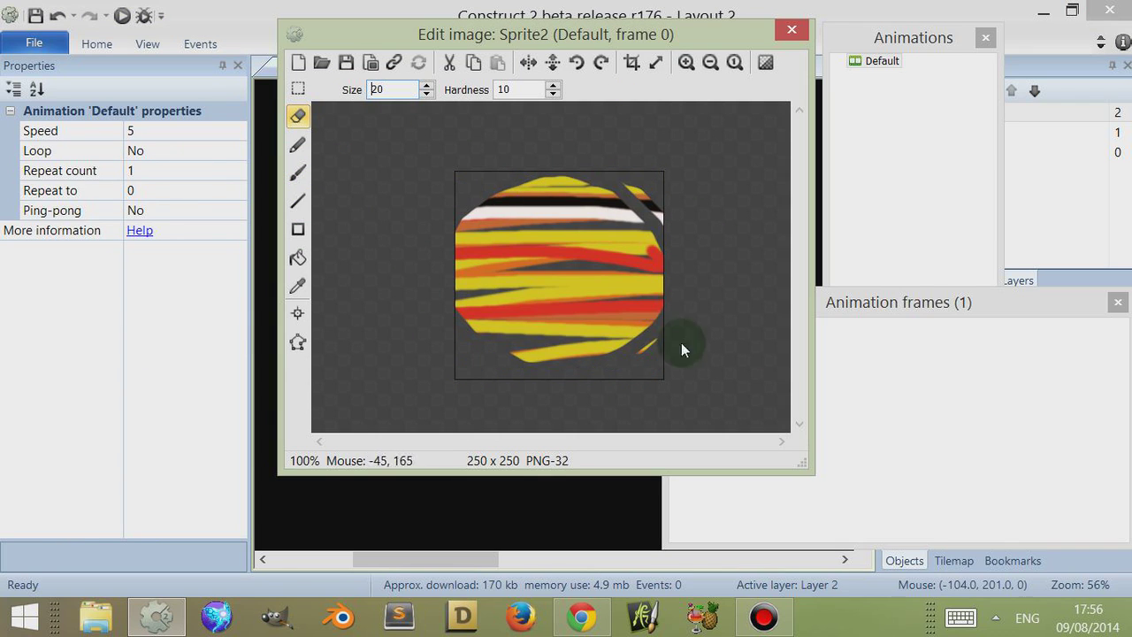
left_click_drag(681, 343, 669, 305)
- Paint the sprite solid black, then erase it down to a smaller blob
left_click(298, 258)
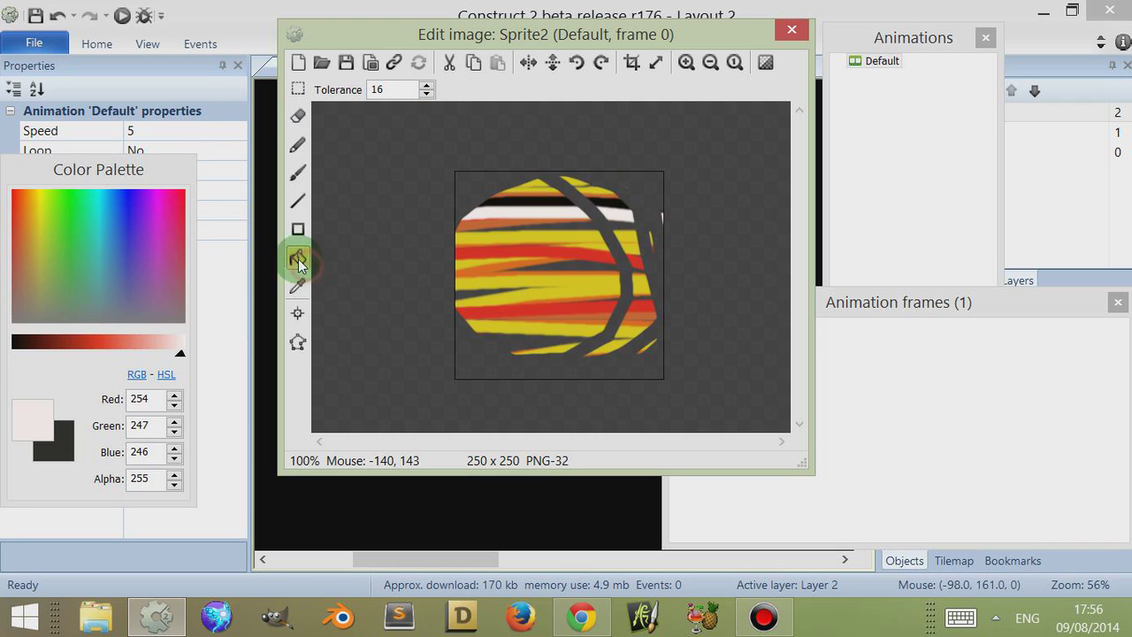
left_click(299, 173)
left_click_drag(166, 340, 13, 344)
left_click_drag(510, 254, 487, 151)
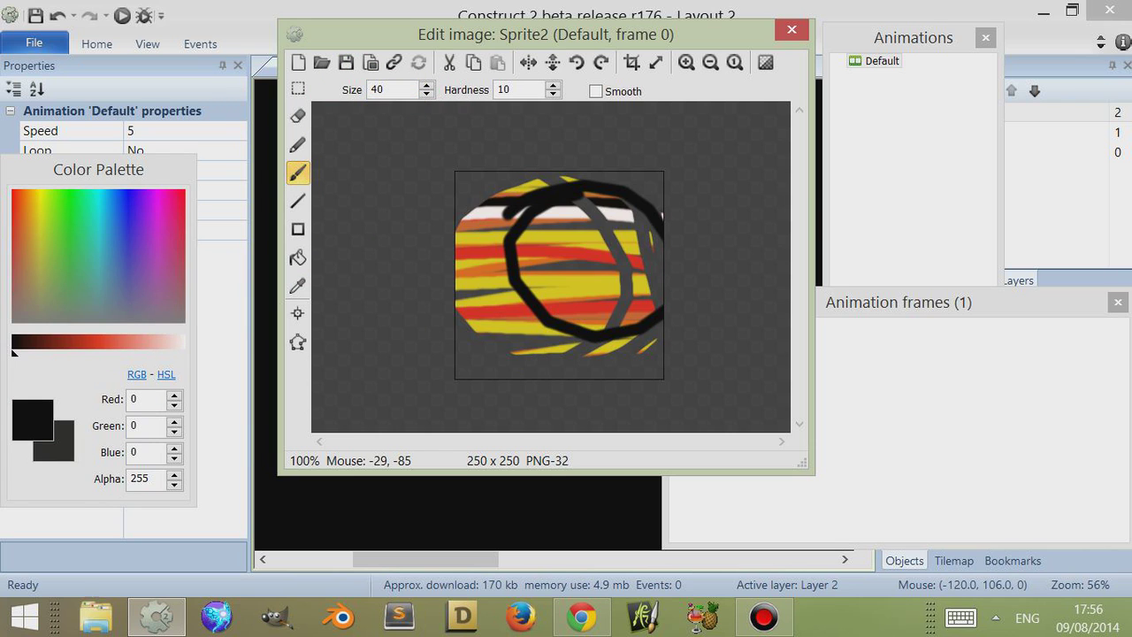
mouse_move(589, 268)
left_mouse_down()
mouse_move(524, 286)
mouse_move(531, 349)
mouse_move(486, 332)
mouse_move(496, 202)
mouse_move(475, 277)
mouse_move(560, 323)
left_mouse_up()
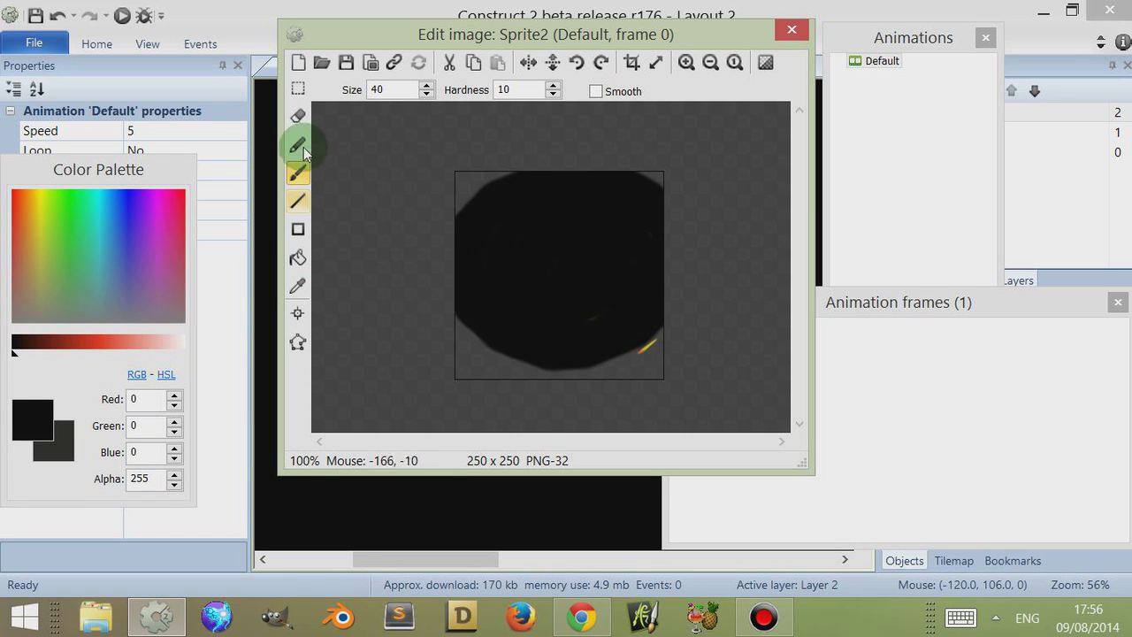
left_click(298, 116)
mouse_move(522, 159)
left_mouse_down()
mouse_move(463, 219)
mouse_move(663, 327)
mouse_move(541, 376)
mouse_move(560, 161)
mouse_move(664, 180)
mouse_move(623, 204)
left_mouse_up()
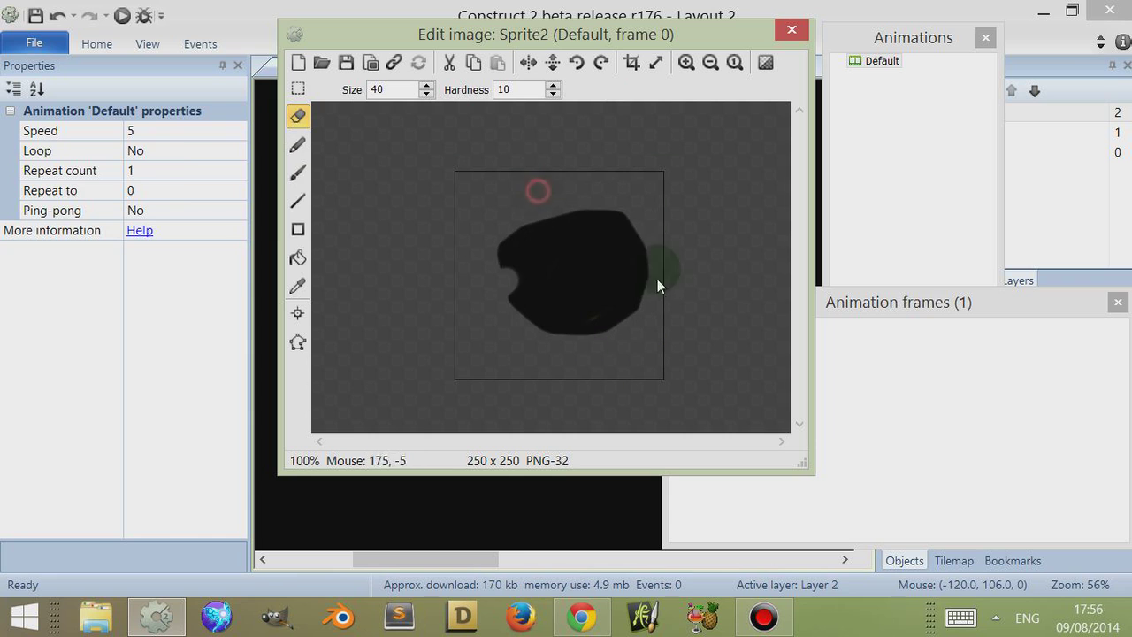
- Soften the blob's edge with alpha 10 paint and move the blob over the flame
left_click(298, 176)
left_click_drag(165, 478, 101, 480)
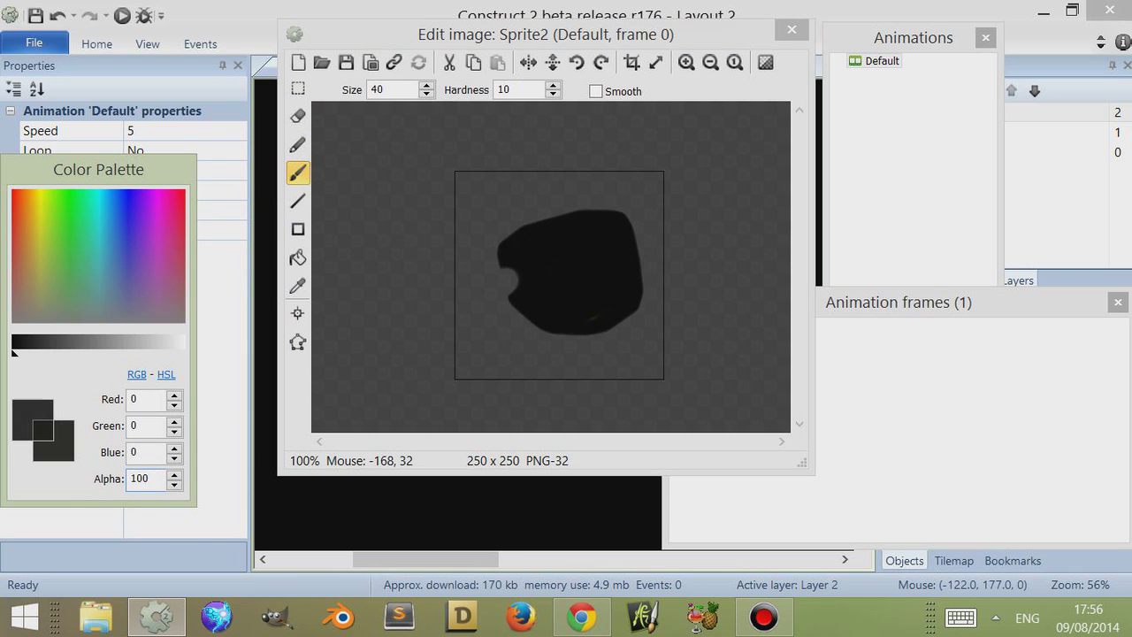
left_click(508, 281)
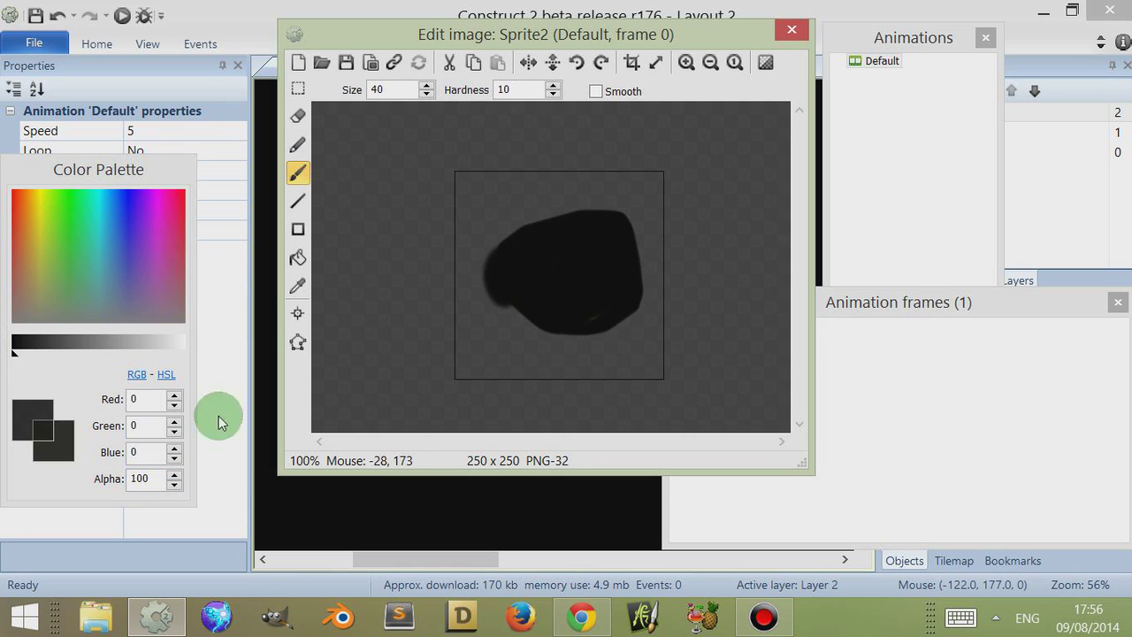
double_click(146, 476)
type("10")
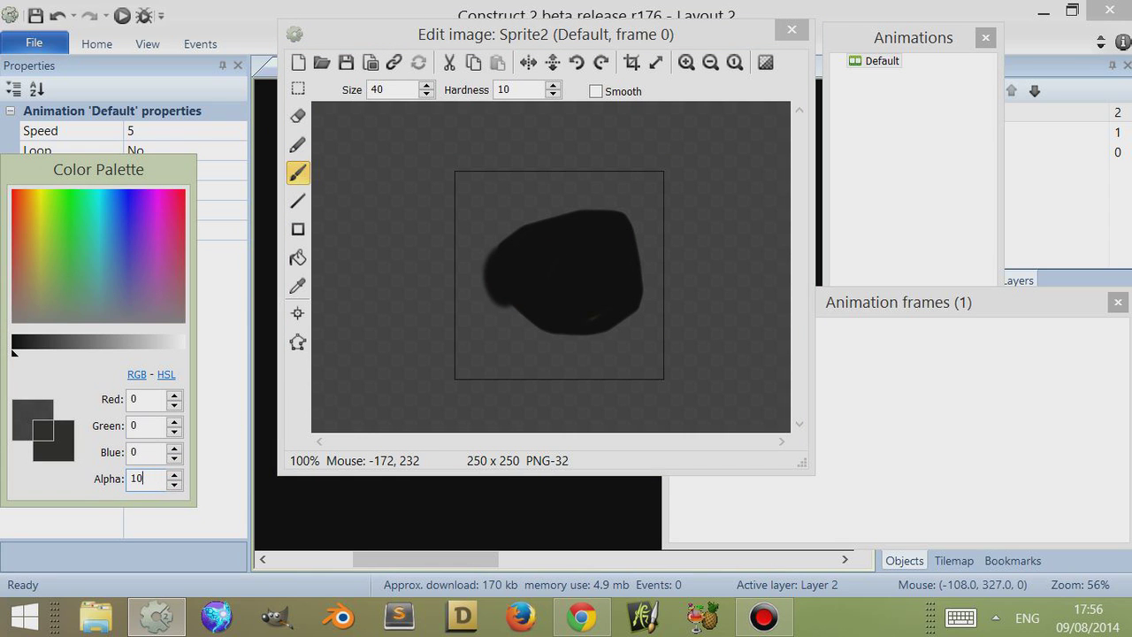
left_click_drag(593, 205, 537, 213)
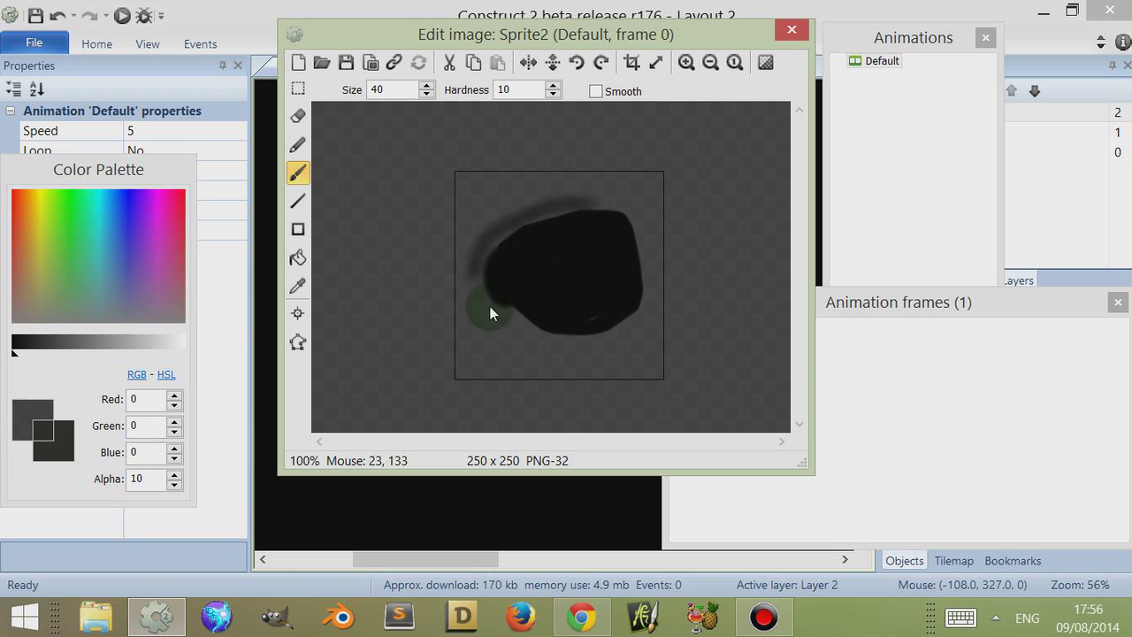
left_click(794, 31)
left_click_drag(552, 283, 617, 269)
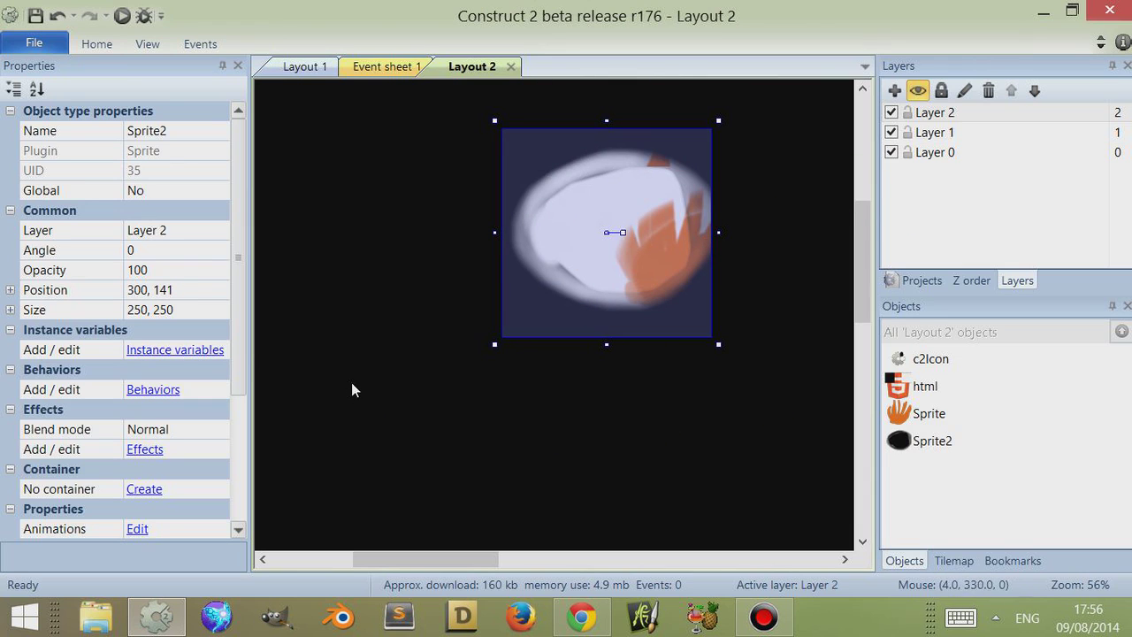
- Hide Layer 2 to reveal the flame and icon, nudging Sprite2 slightly left and down
left_click(934, 114)
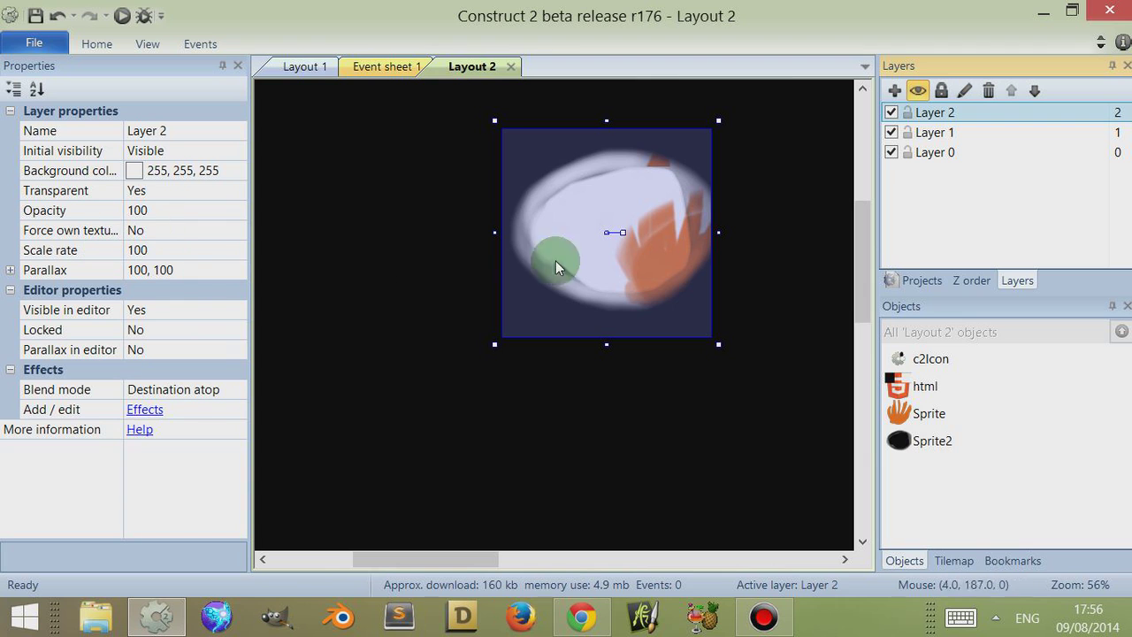
mouse_move(667, 304)
left_mouse_down()
mouse_move(655, 316)
mouse_move(670, 313)
left_mouse_up()
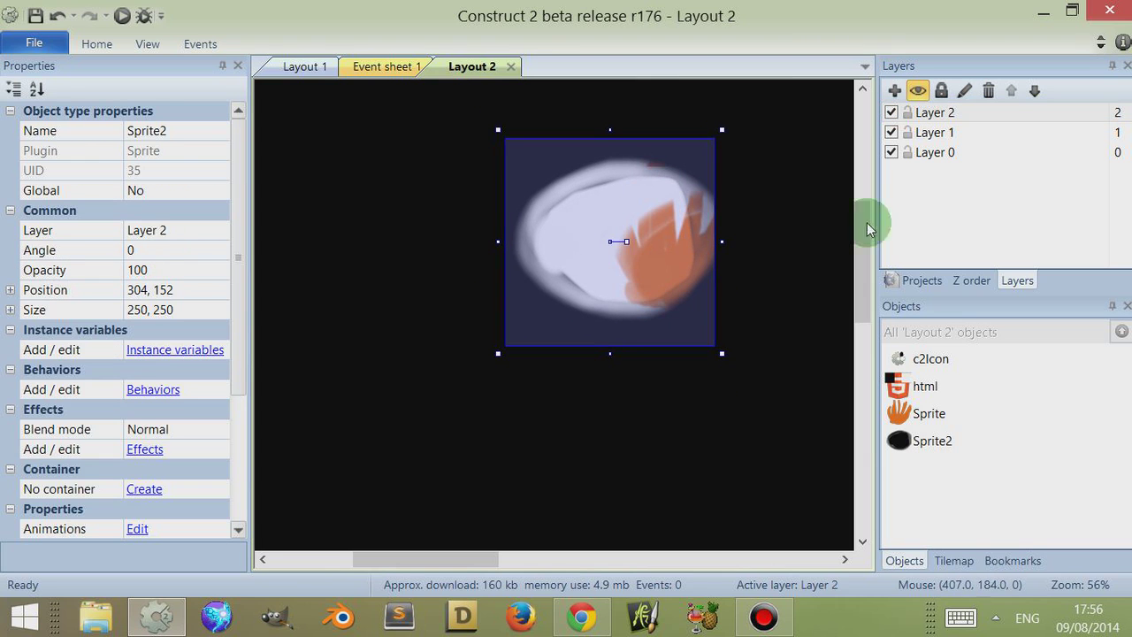
left_click(943, 112)
left_click(944, 135)
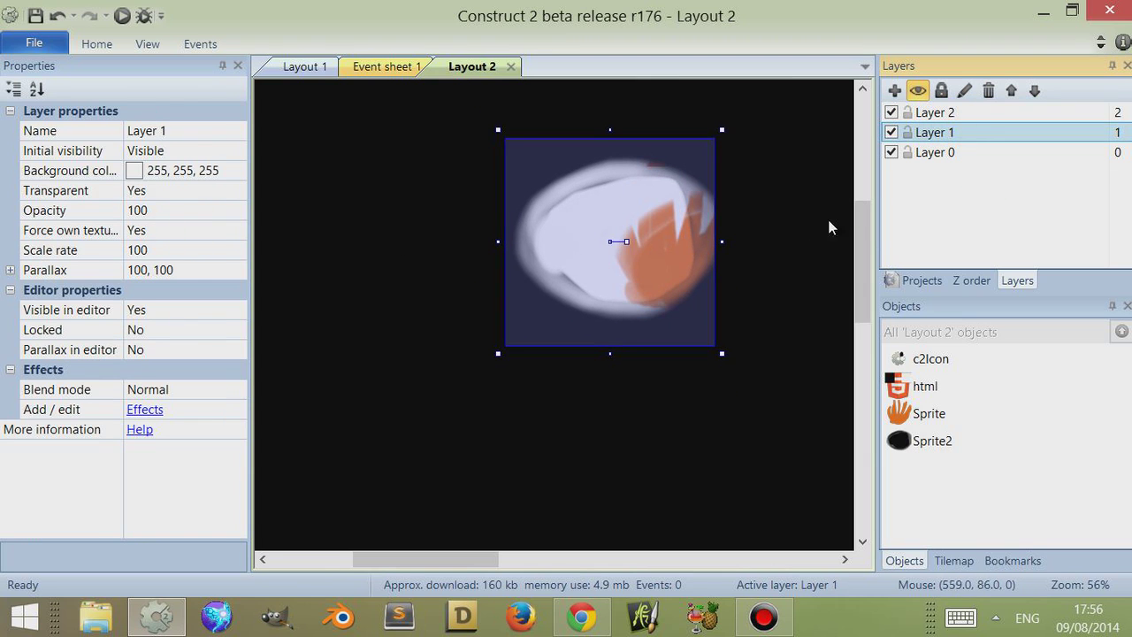
left_click(908, 118)
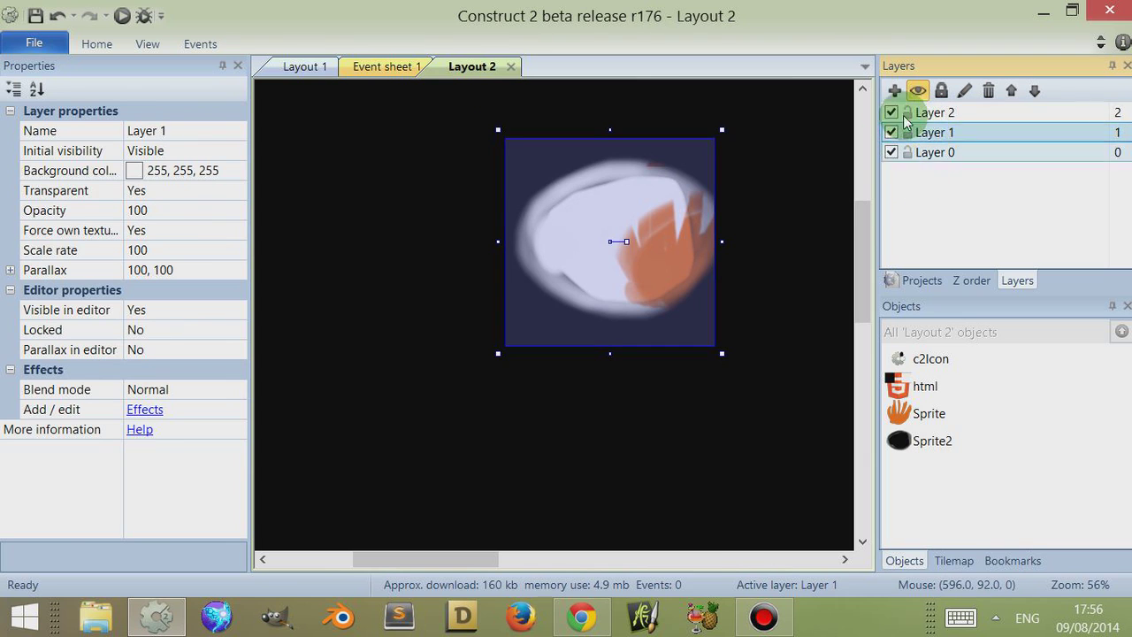
left_click(891, 112)
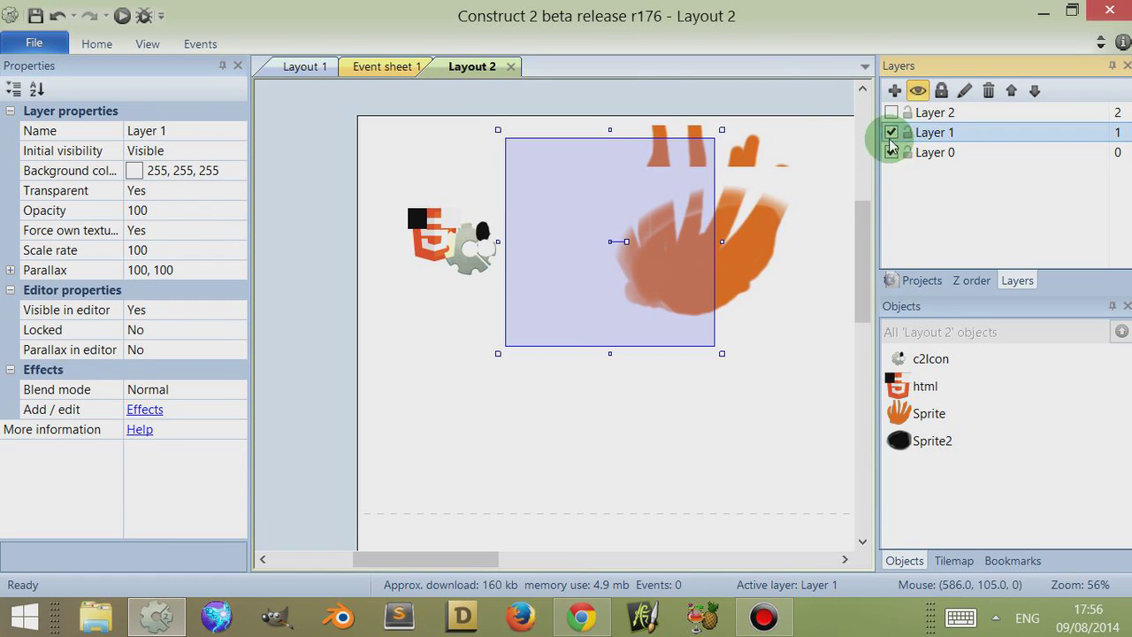
left_click_drag(706, 242, 546, 314)
- Move c2Icon down-right to 154, 179, check Layer 1's Force own texture, and re-show Layer 2
left_click(409, 232)
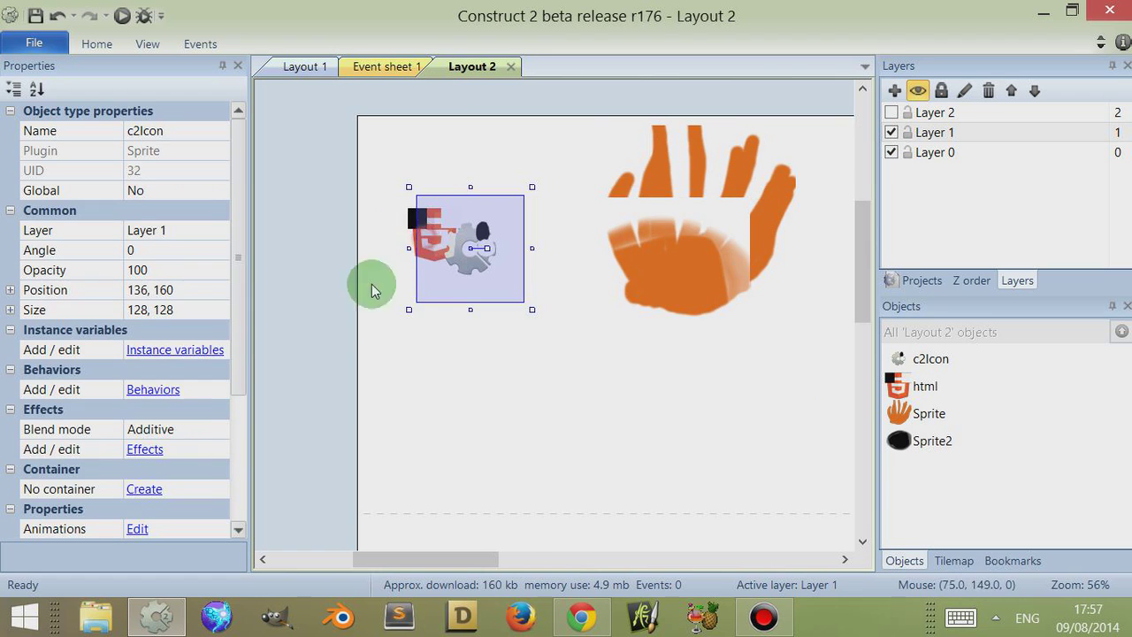
left_click_drag(464, 233, 479, 249)
left_click(947, 132)
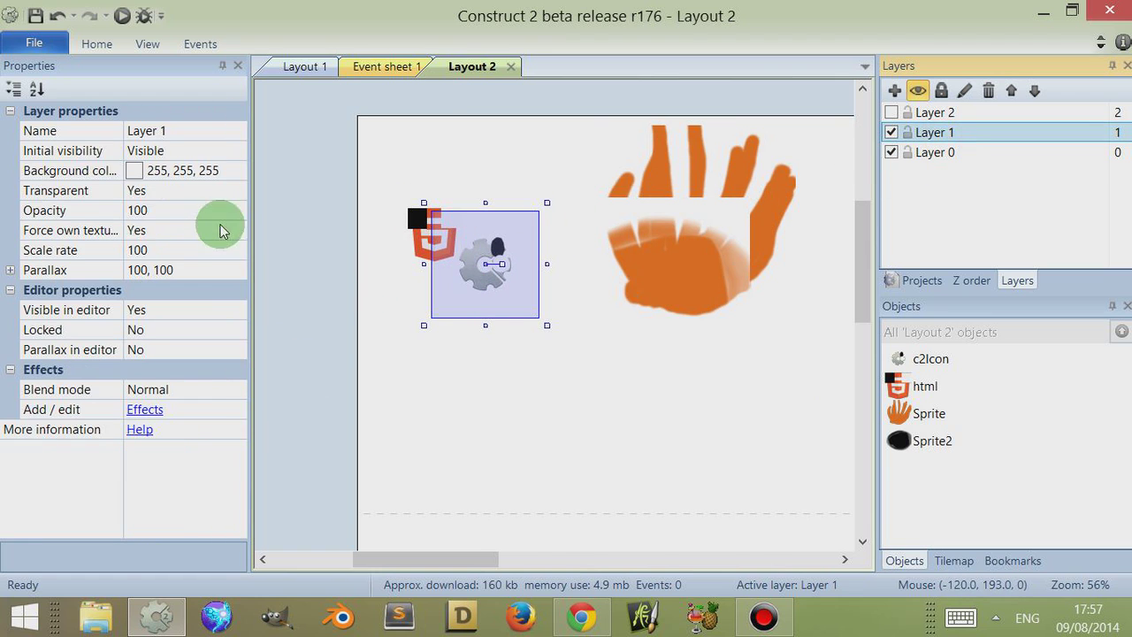
left_click(142, 230)
left_click(935, 113)
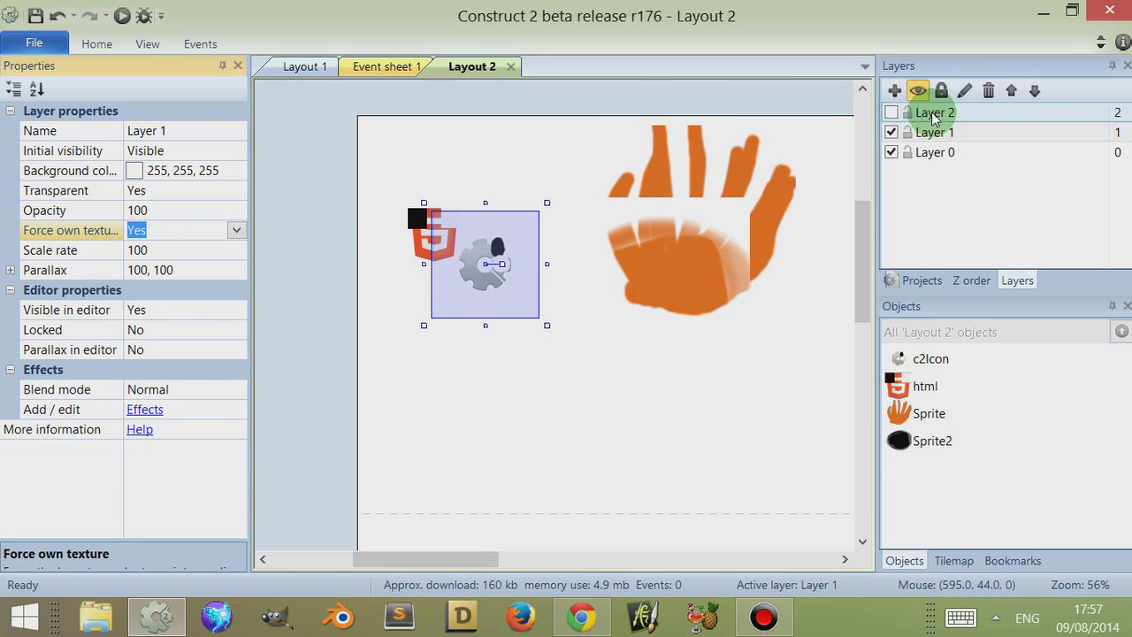
left_click(892, 112)
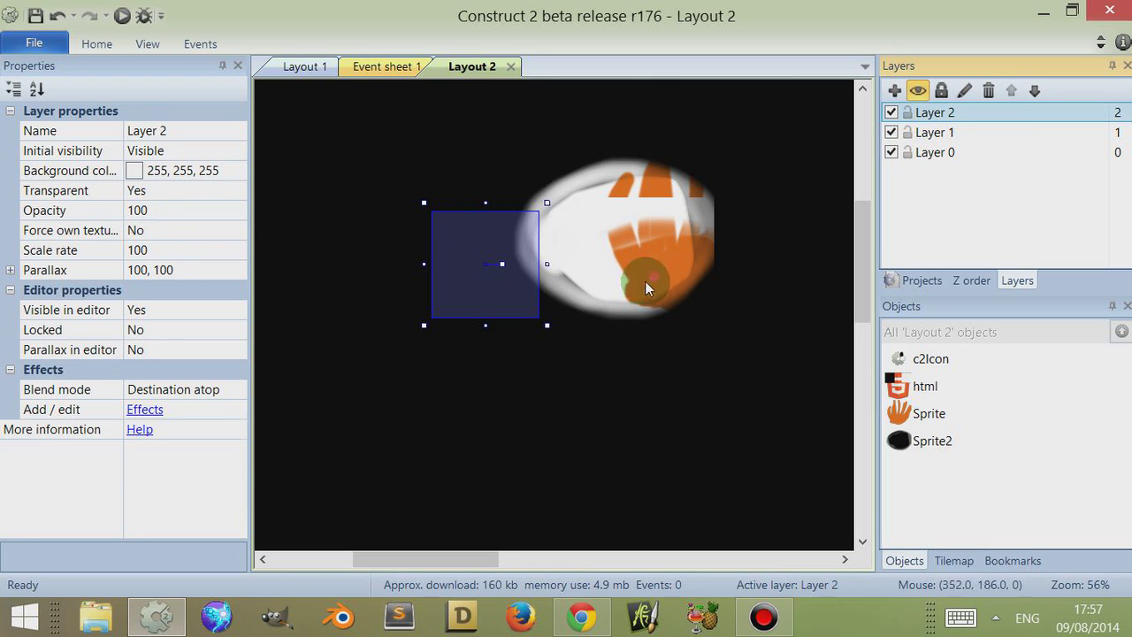
- Move the blob mask over the icon and set Layer 2's Force own texture to Yes
left_click_drag(645, 281, 540, 314)
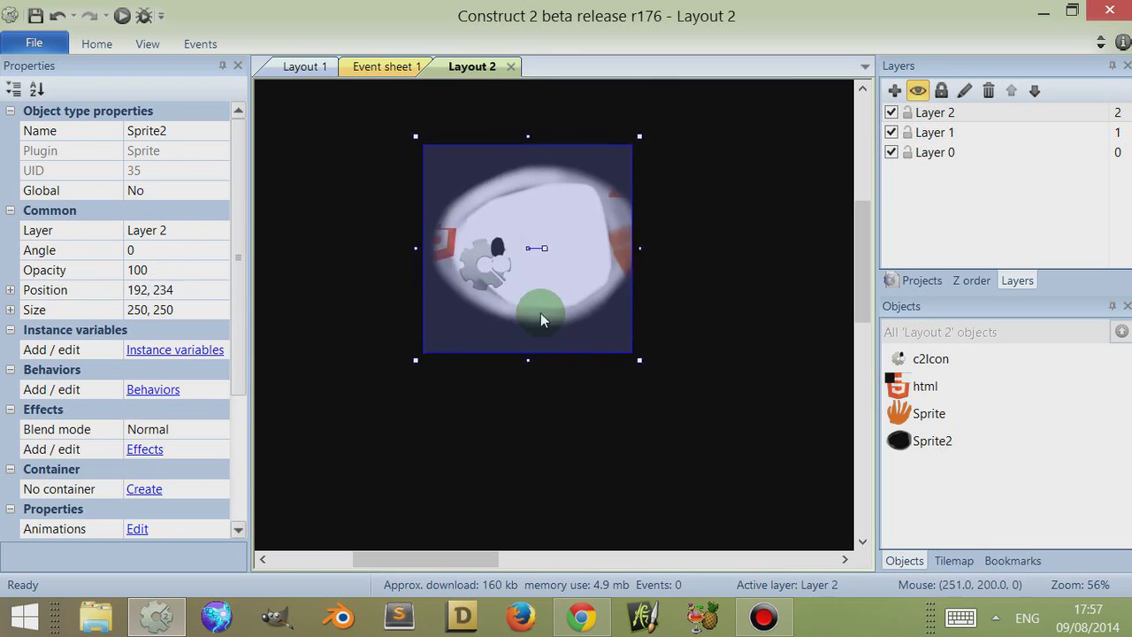
left_click(935, 112)
left_click(142, 232)
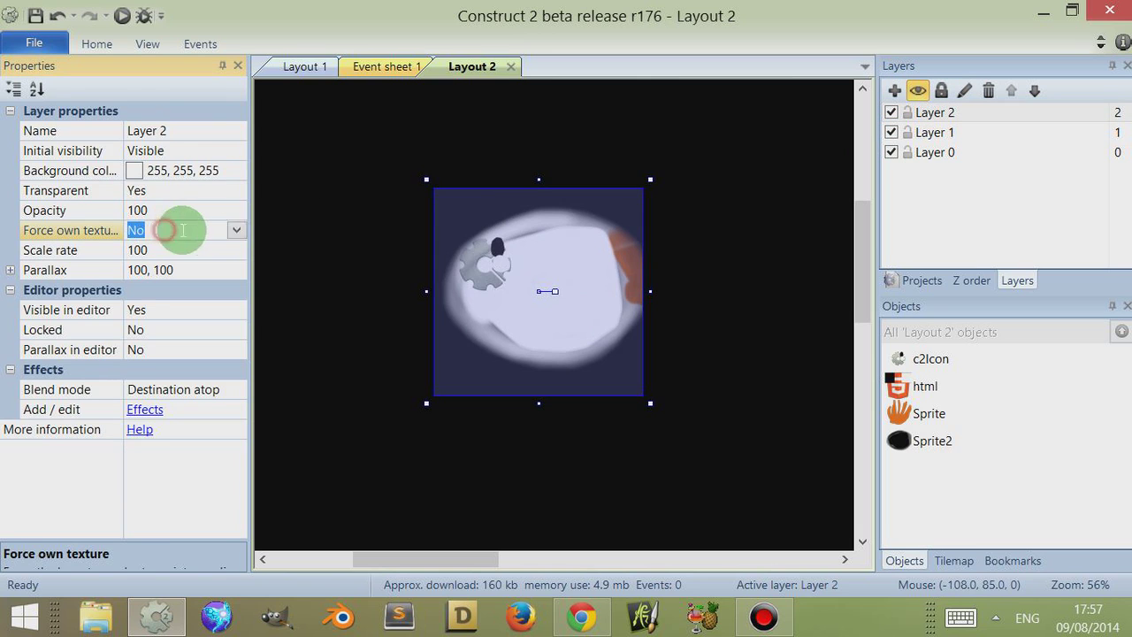
left_click(237, 230)
left_click(216, 252)
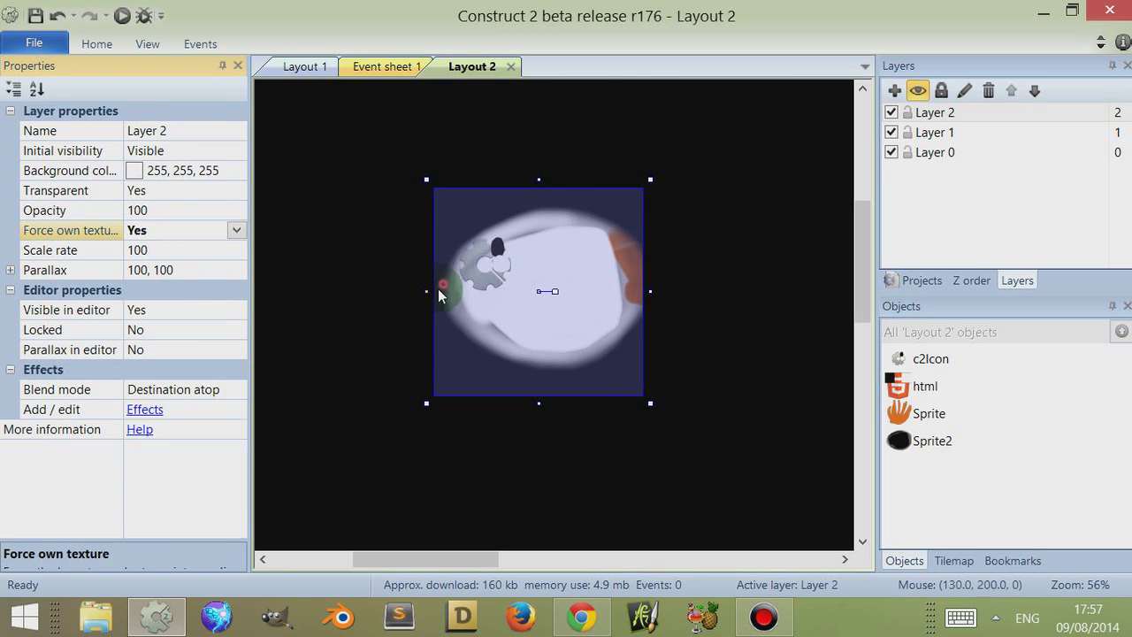
- Reposition the blob slightly and set Layer 2's Force own texture back to No
left_click_drag(438, 288, 497, 226)
left_click(931, 113)
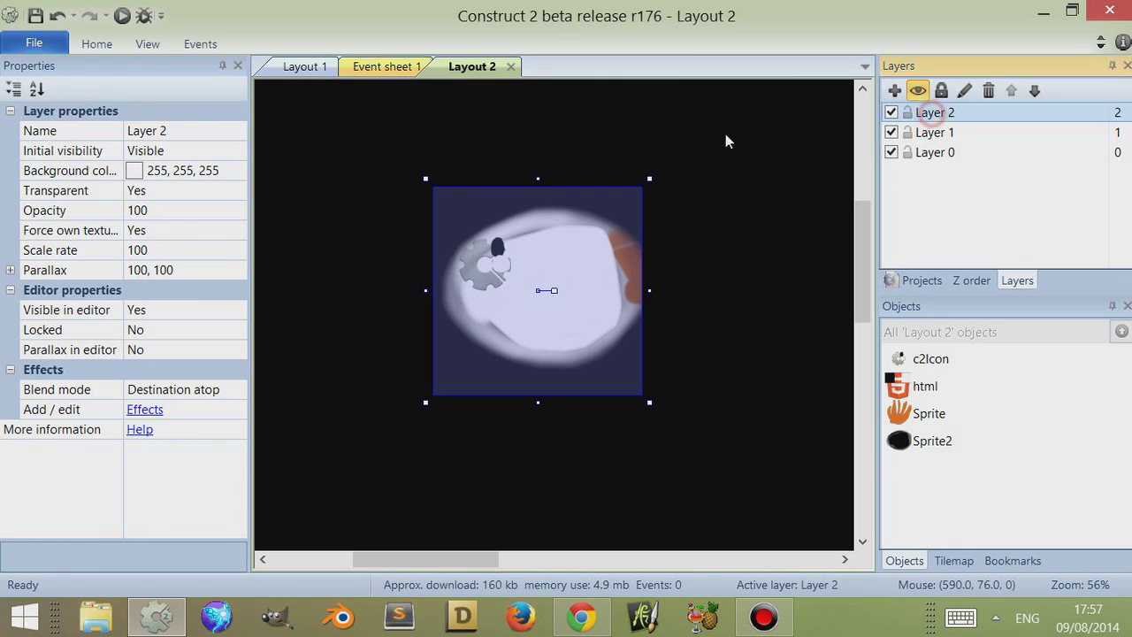
left_click(240, 234)
left_click(236, 230)
left_click(213, 265)
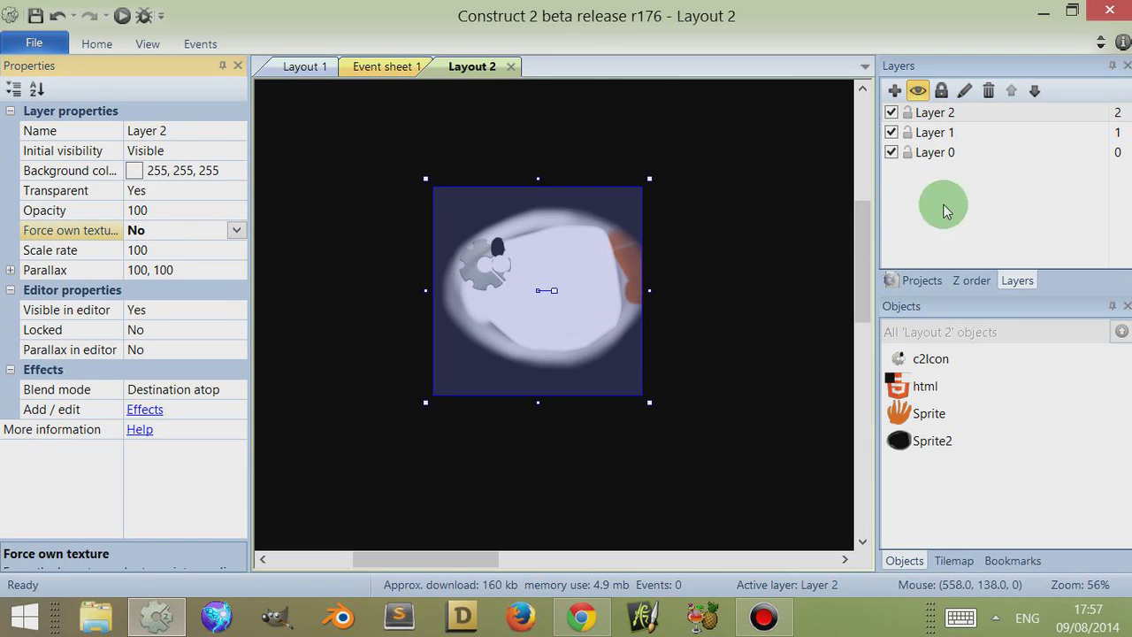
left_click(925, 113)
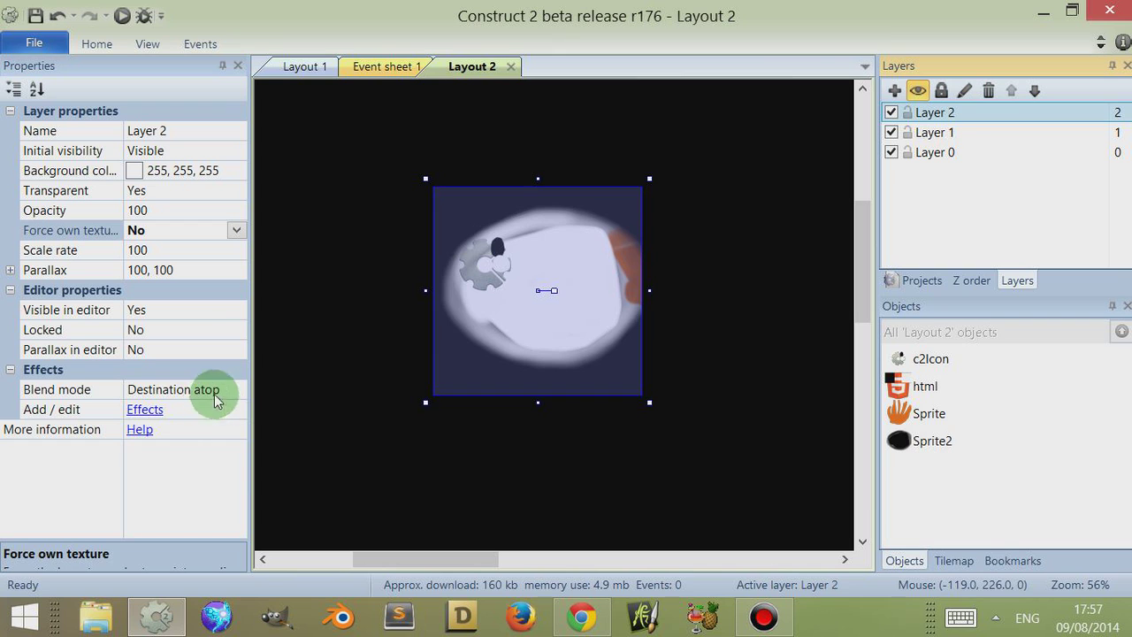